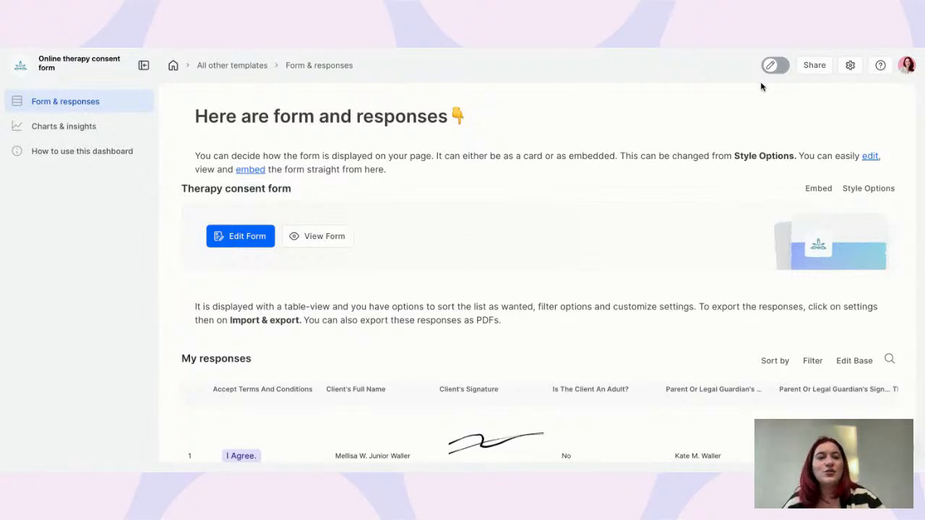
# Turn on edit mode for the dashboard page and glance at the sidebar's Add new options
pyautogui.click(775, 65)
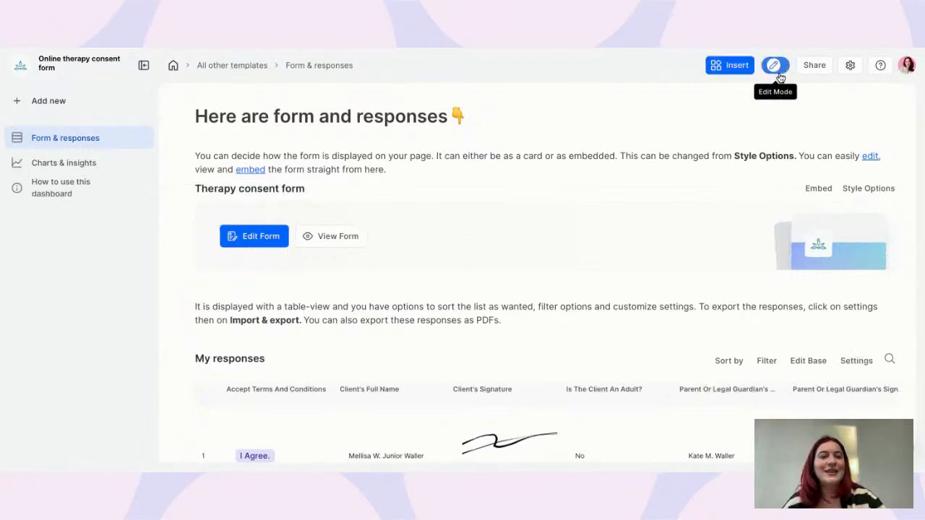
pyautogui.click(44, 101)
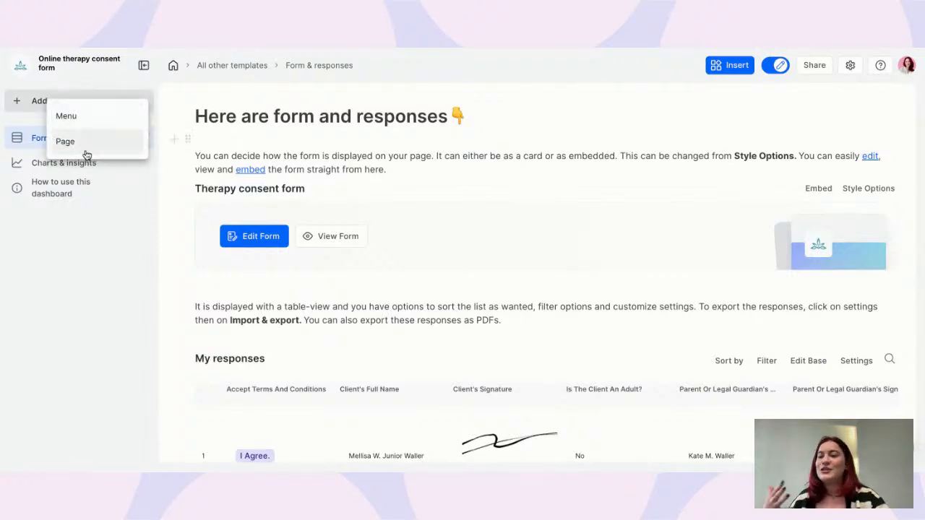
pyautogui.click(64, 304)
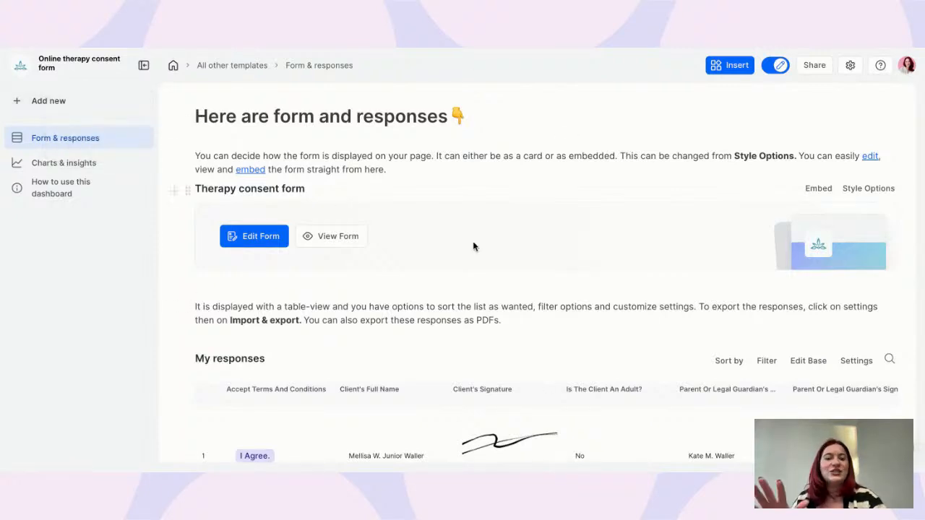
pyautogui.scroll(-4, 582, 246)
pyautogui.scroll(4, 404, 382)
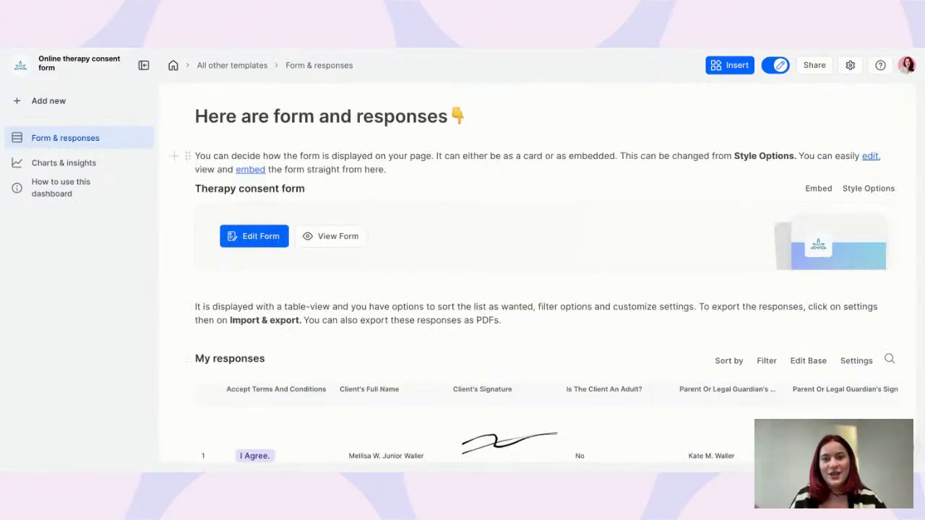
# Add and remove a stray slash line under the intro, then open the Therapy consent form editor
pyautogui.click(400, 169)
pyautogui.press('Return')
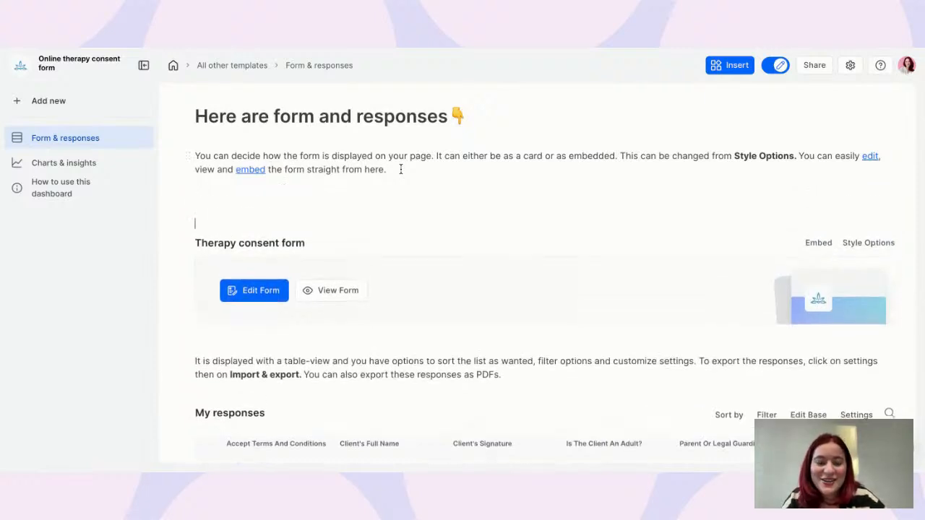
pyautogui.write('/')
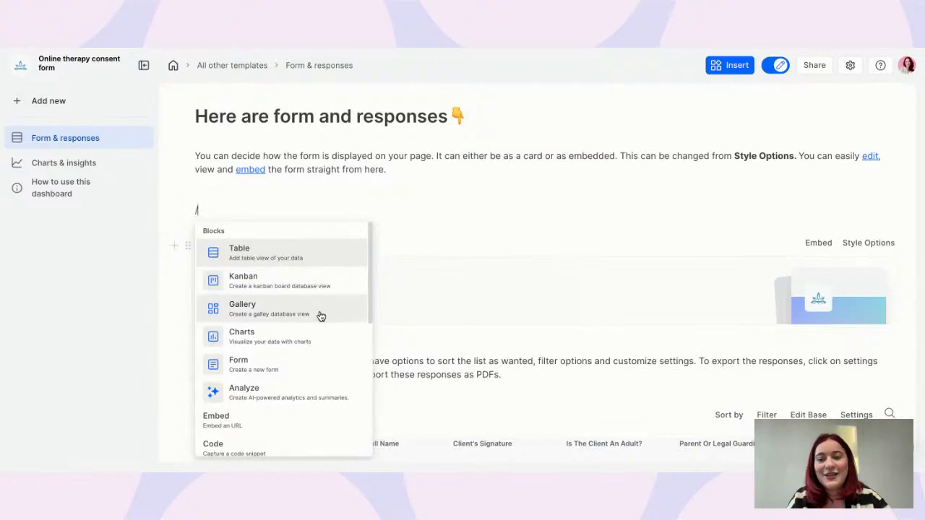
pyautogui.click(346, 199)
pyautogui.moveTo(324, 186); pyautogui.dragTo(324, 212)
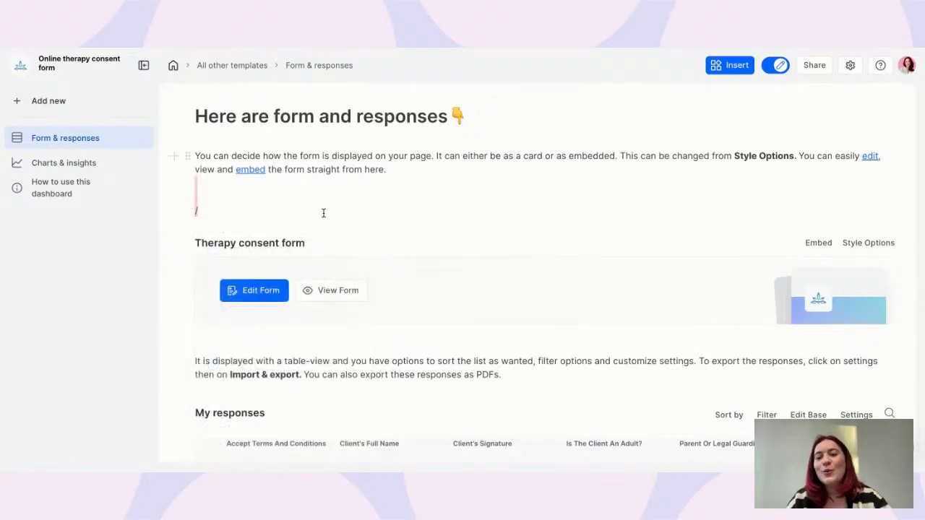
pyautogui.press('BackSpace')
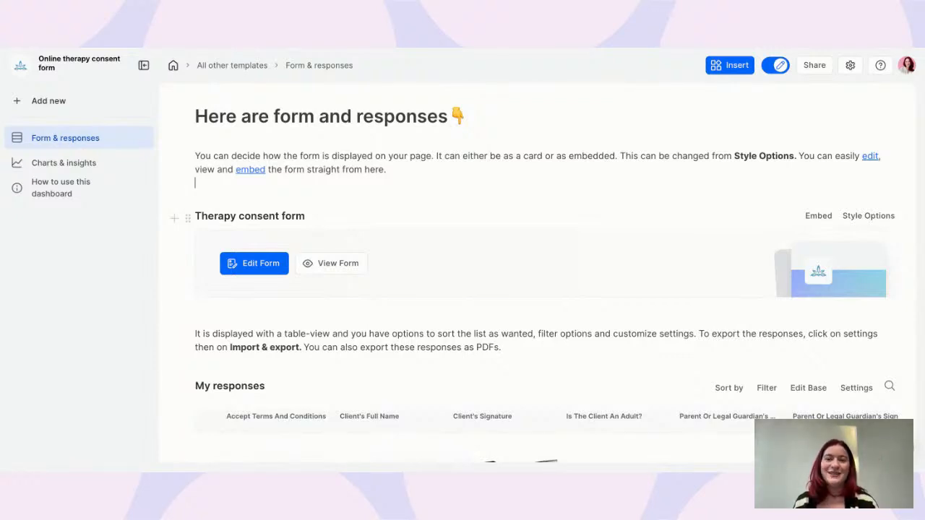
pyautogui.click(276, 269)
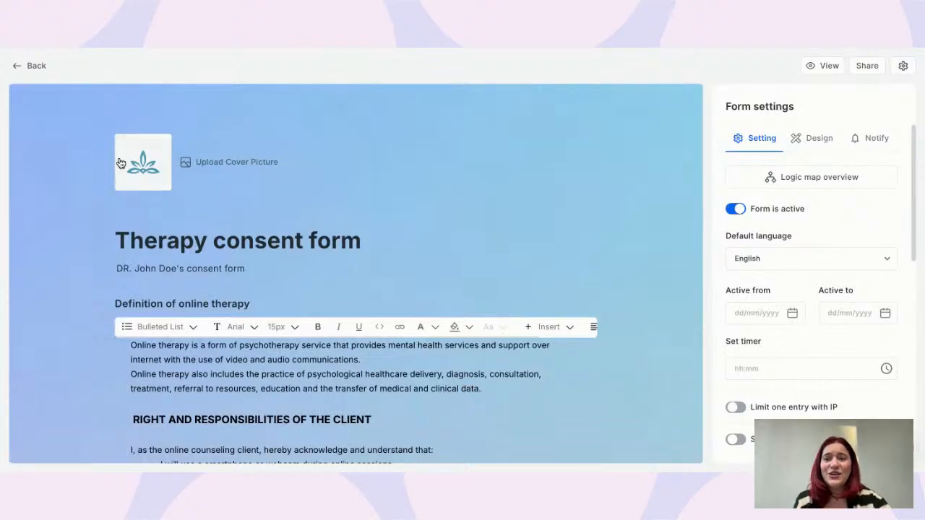
# Glance at the form's Design tab and return to its general settings
pyautogui.moveTo(154, 156)
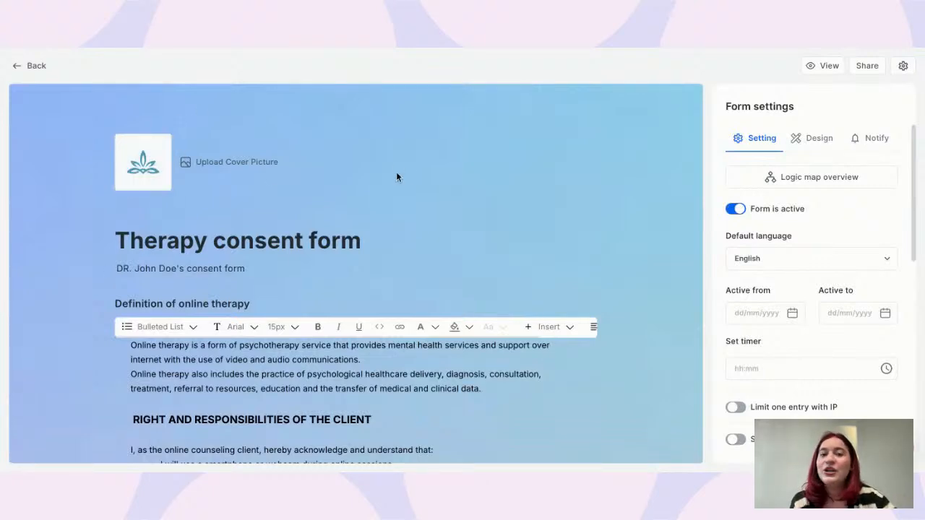
pyautogui.click(814, 138)
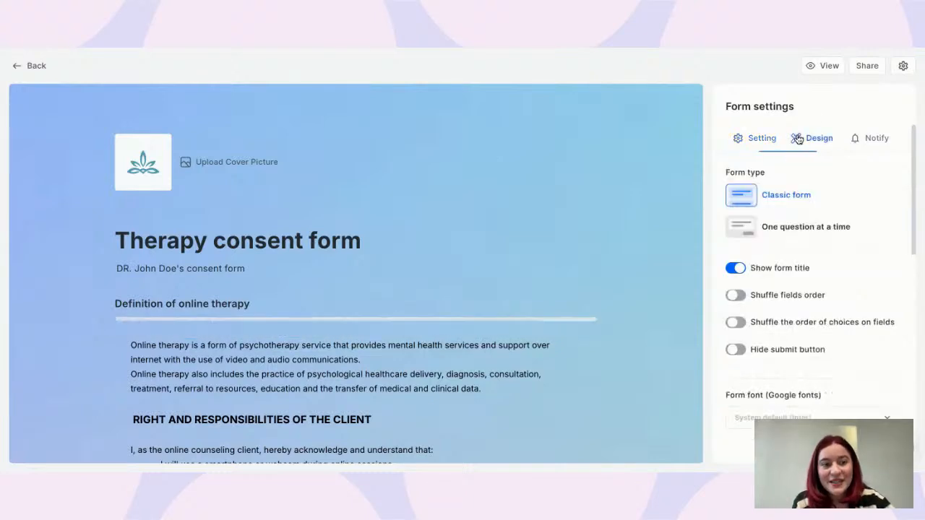
pyautogui.click(757, 138)
pyautogui.scroll(-3, 425, 183)
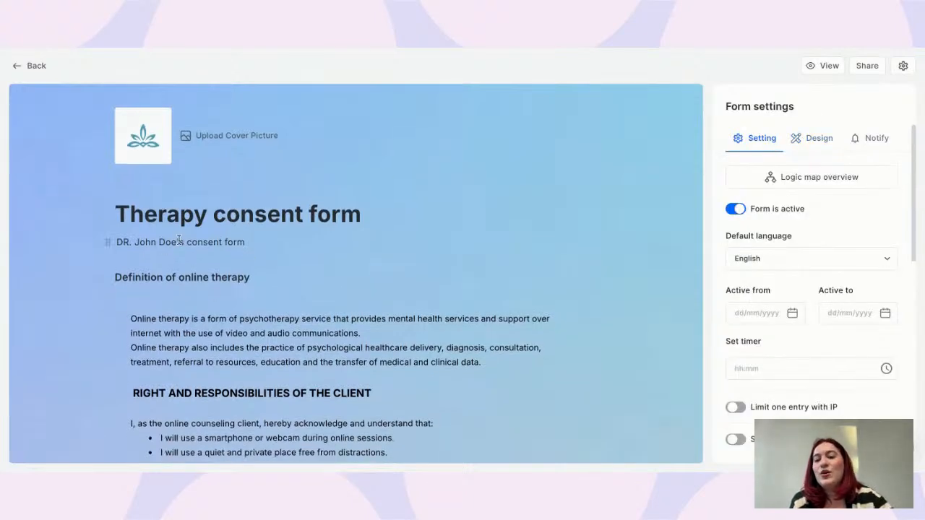
# Select the 'Definition of online therapy' heading and scroll down to Accept terms and conditions
pyautogui.click(186, 227)
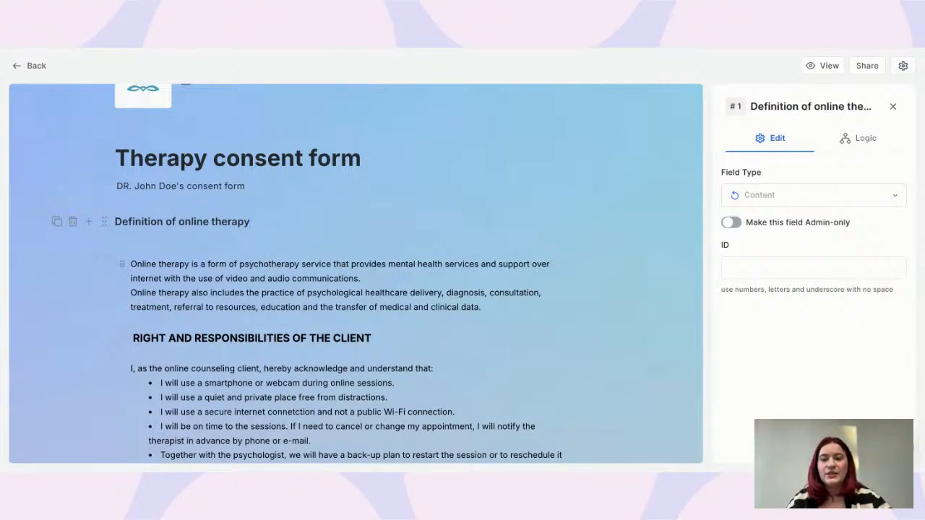
pyautogui.scroll(-3, 302, 328)
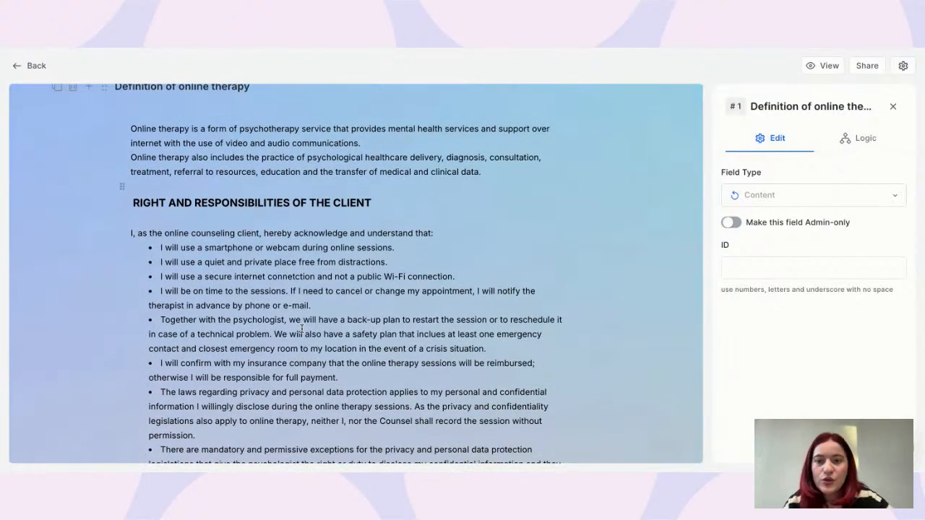
pyautogui.scroll(-2, 303, 249)
pyautogui.scroll(3, 304, 238)
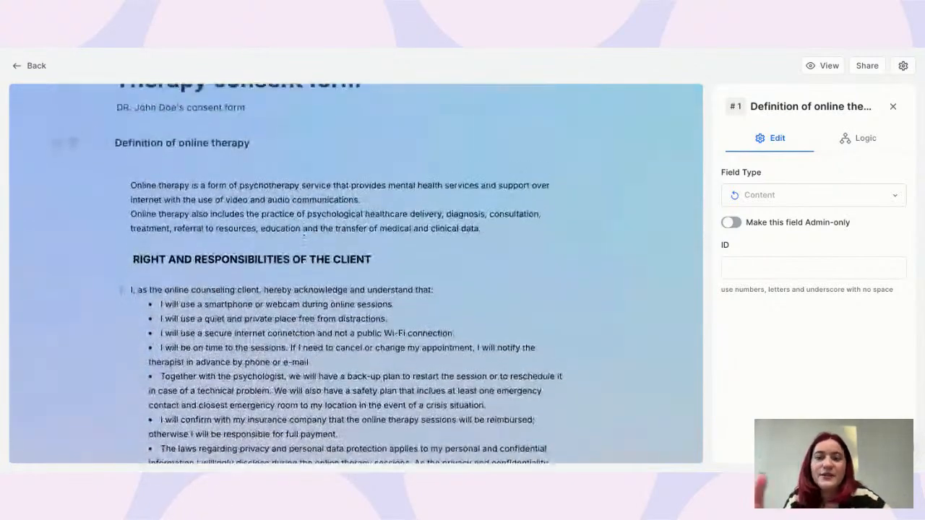
pyautogui.scroll(-7, 297, 174)
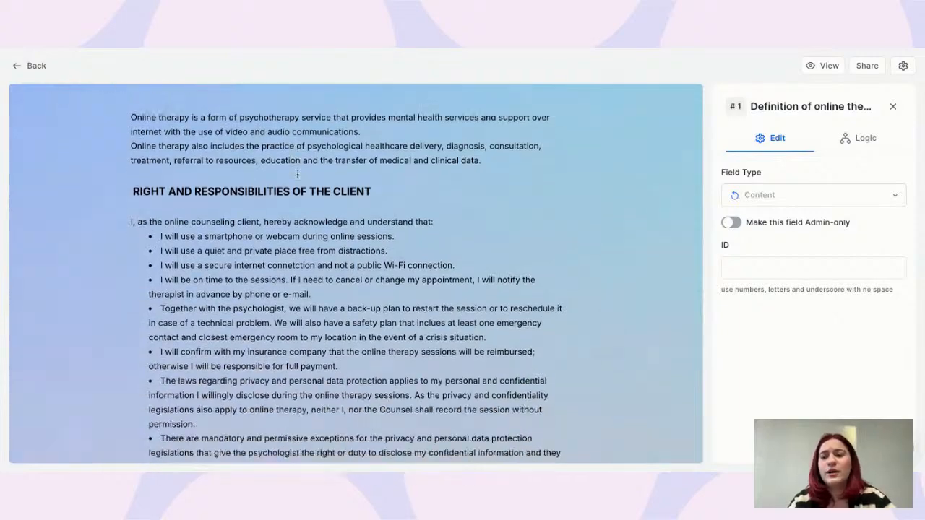
pyautogui.scroll(-1, 355, 274)
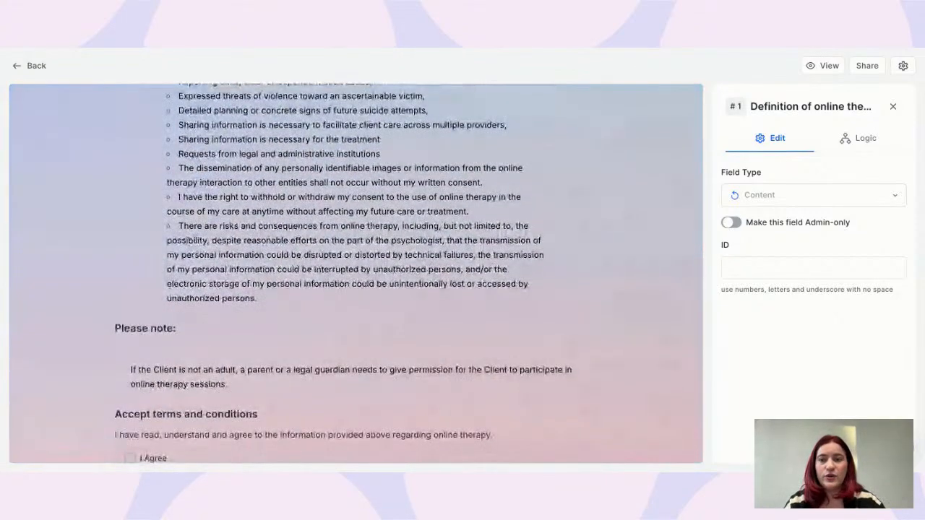
pyautogui.scroll(4, 355, 275)
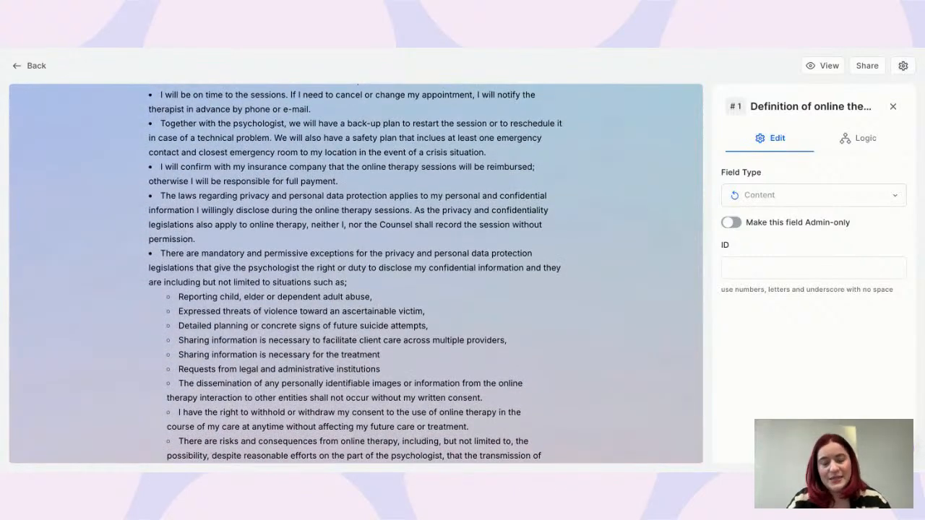
pyautogui.scroll(-8, 172, 216)
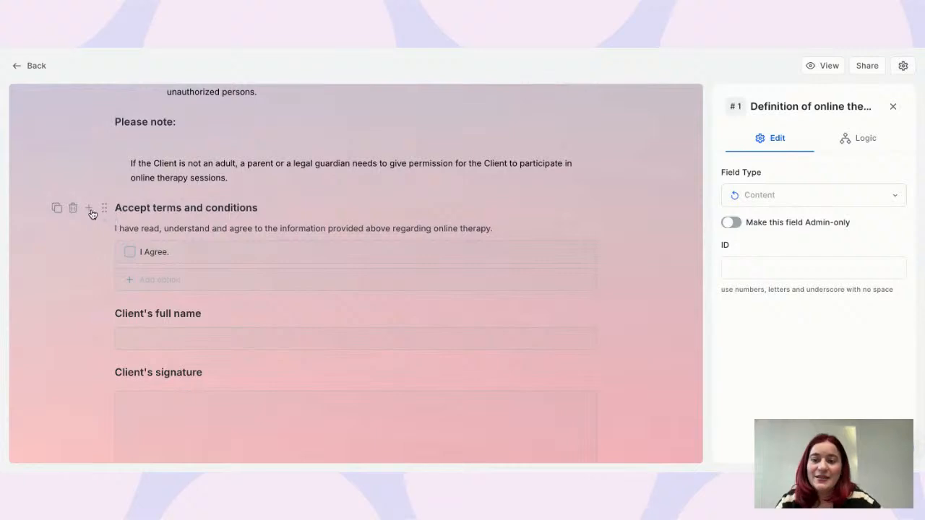
# Insert a Terms and Conditions field below Accept terms using a 'term' search
pyautogui.click(91, 212)
pyautogui.write('term')
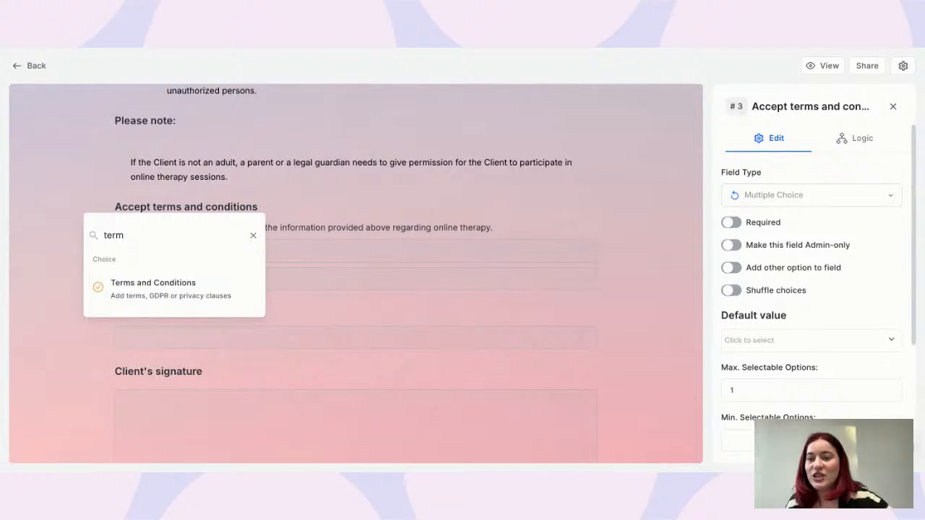
pyautogui.click(174, 287)
# Select the 'terms and conditions' link text to check its target, '#'
pyautogui.scroll(-1, 216, 351)
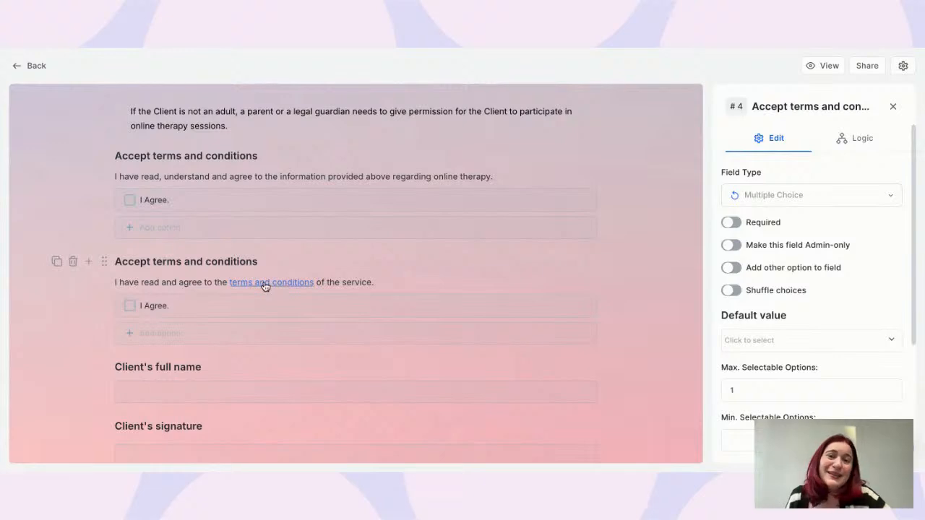
pyautogui.moveTo(257, 284); pyautogui.dragTo(232, 284)
pyautogui.click(318, 282)
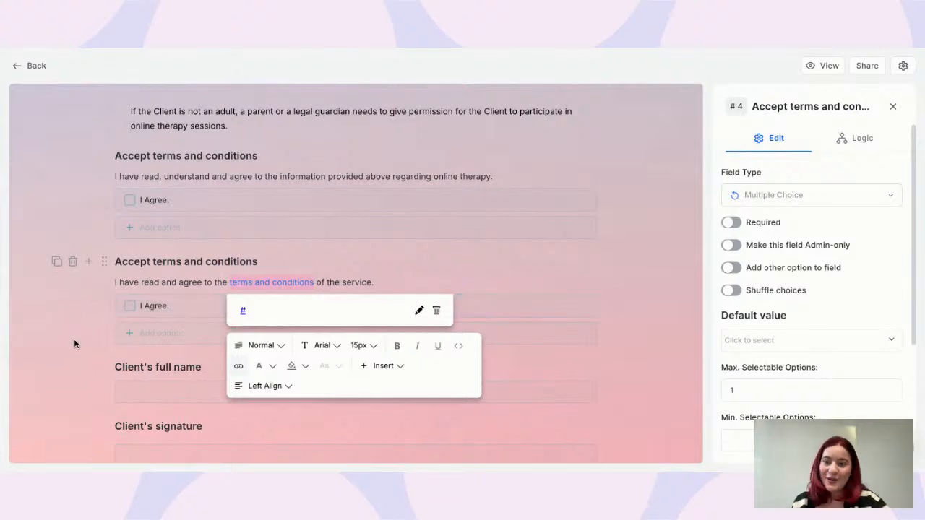
pyautogui.scroll(-5, 93, 362)
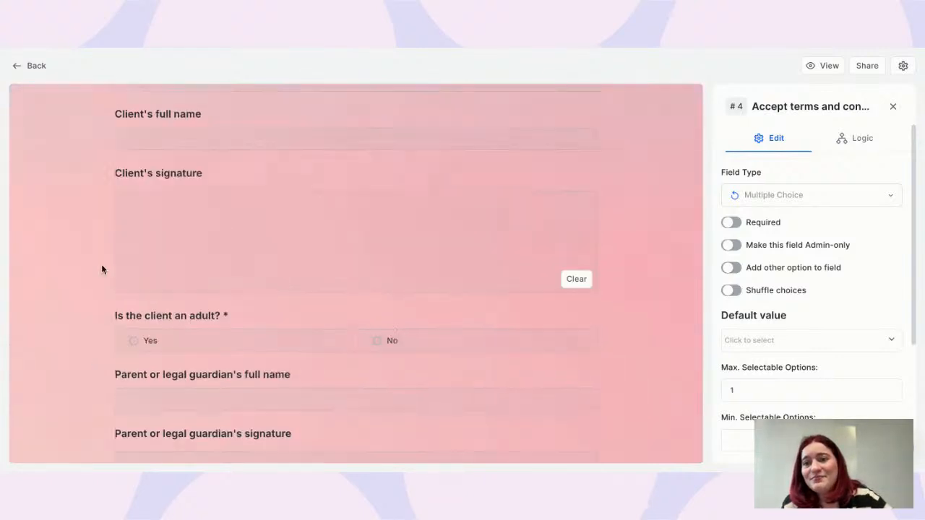
pyautogui.scroll(4, 101, 270)
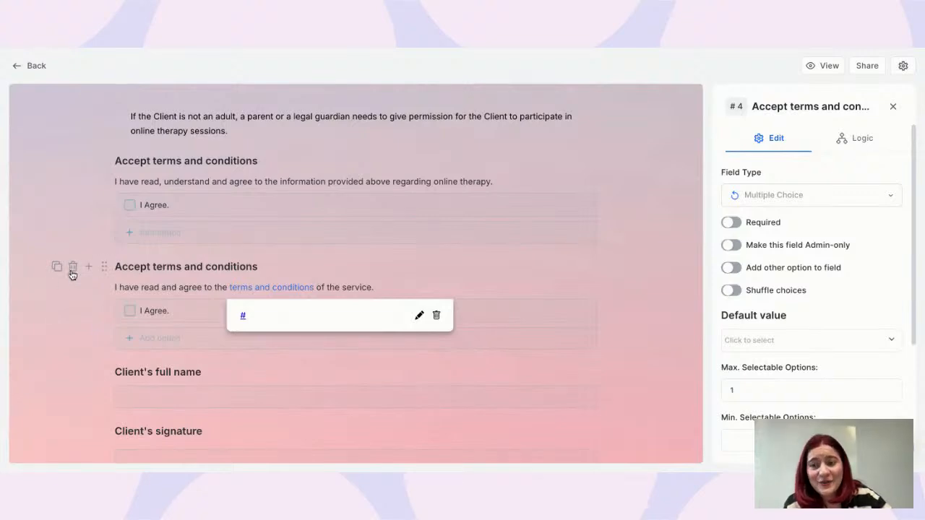
# Delete the duplicate terms field and insert a Signature field below Accept terms
pyautogui.click(72, 267)
pyautogui.click(567, 296)
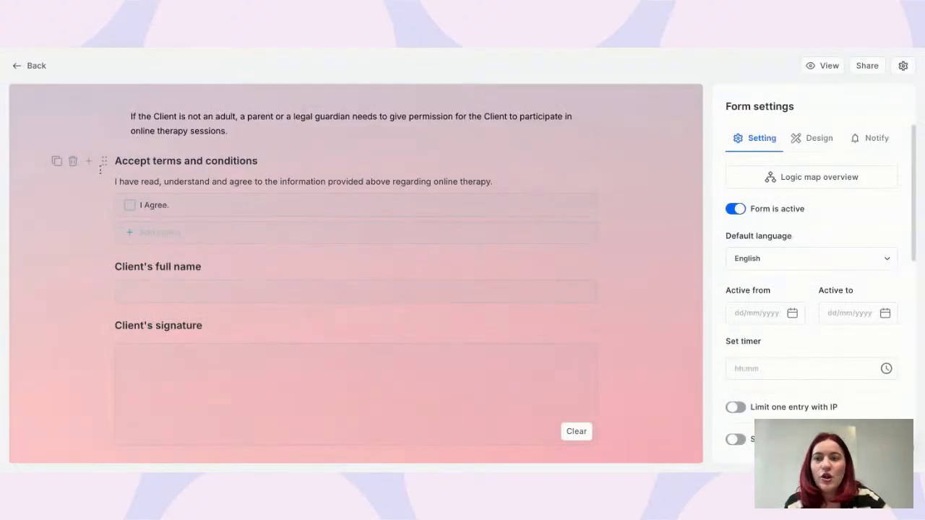
pyautogui.click(87, 169)
pyautogui.write('term')
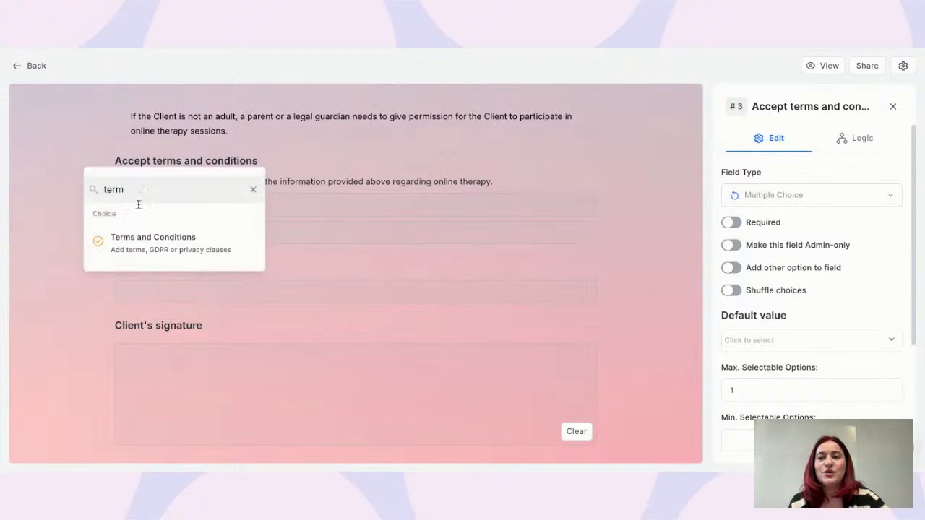
pyautogui.press('BackSpace')
pyautogui.press('BackSpace')
pyautogui.press('BackSpace')
pyautogui.press('BackSpace')
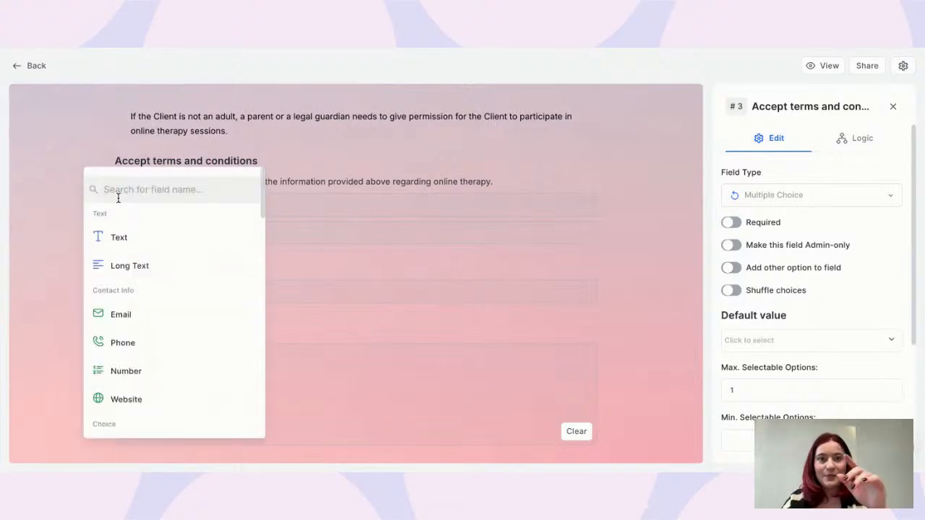
pyautogui.write('sign')
pyautogui.click(130, 241)
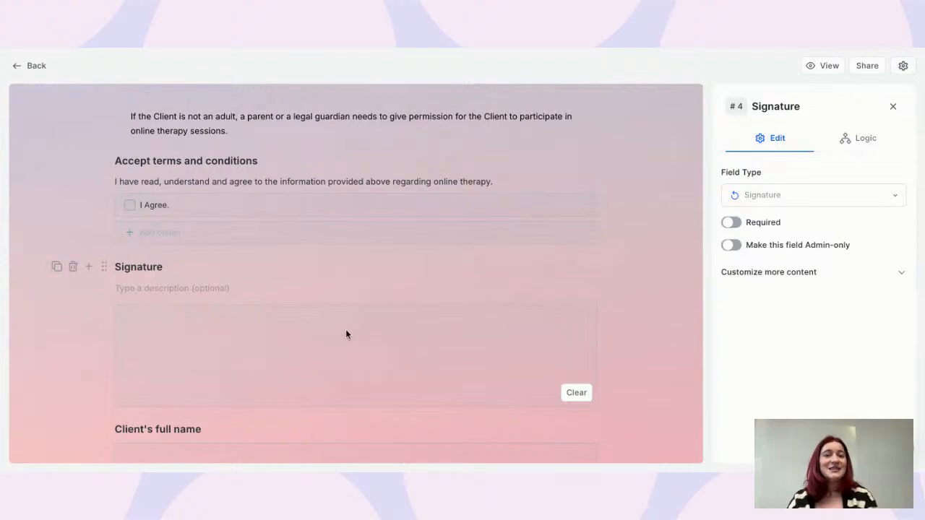
# Rename the new field to 'Client's signature', make it required, then delete it
pyautogui.doubleClick(149, 265)
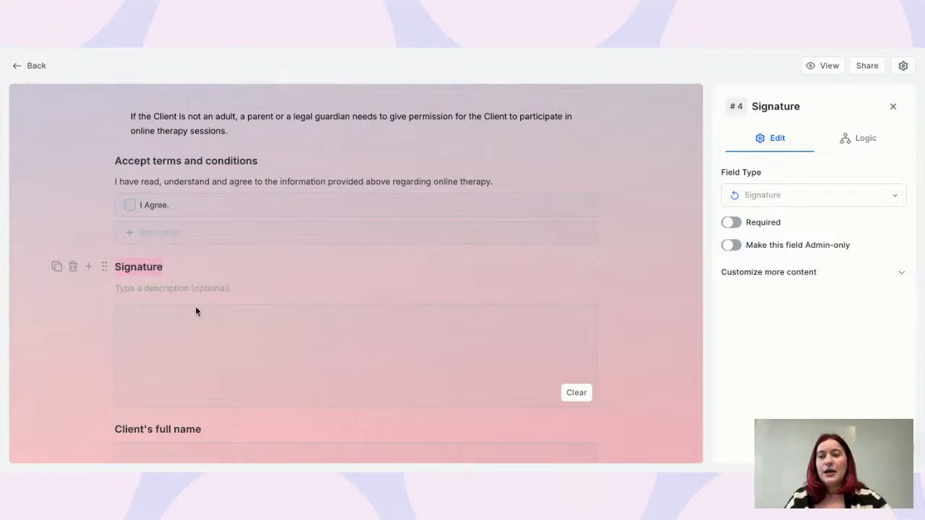
pyautogui.write("Client's si")
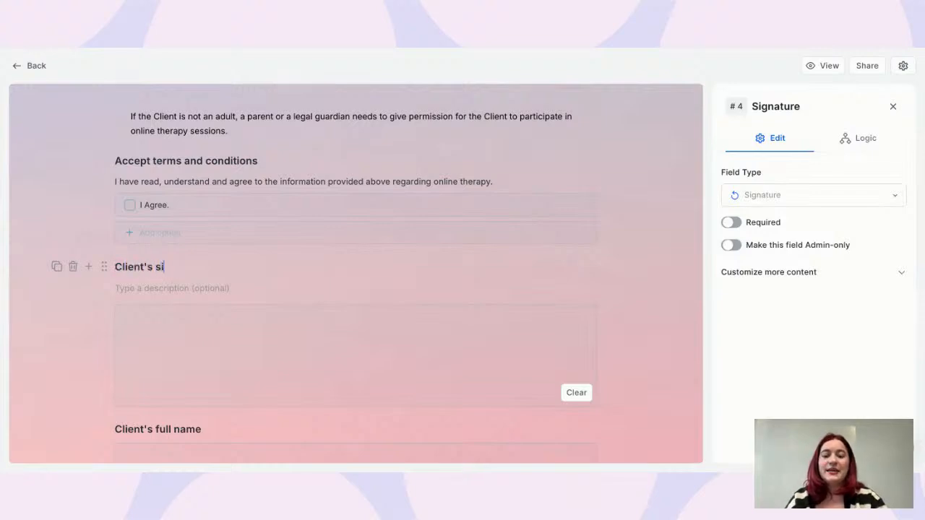
pyautogui.write('gnature')
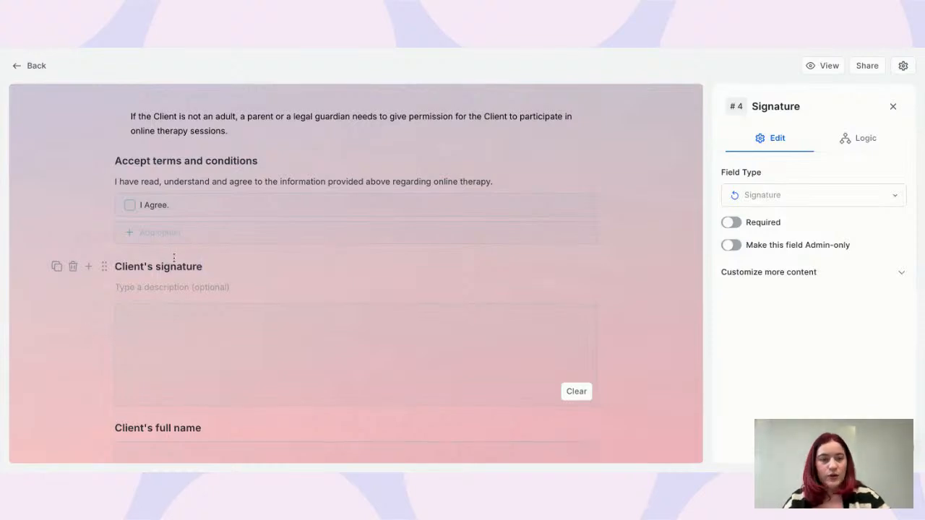
pyautogui.click(736, 223)
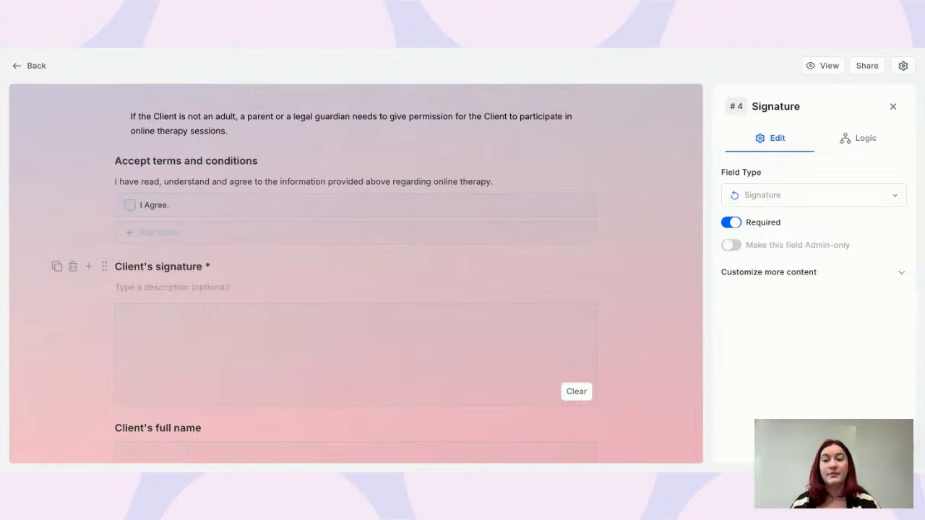
pyautogui.click(73, 275)
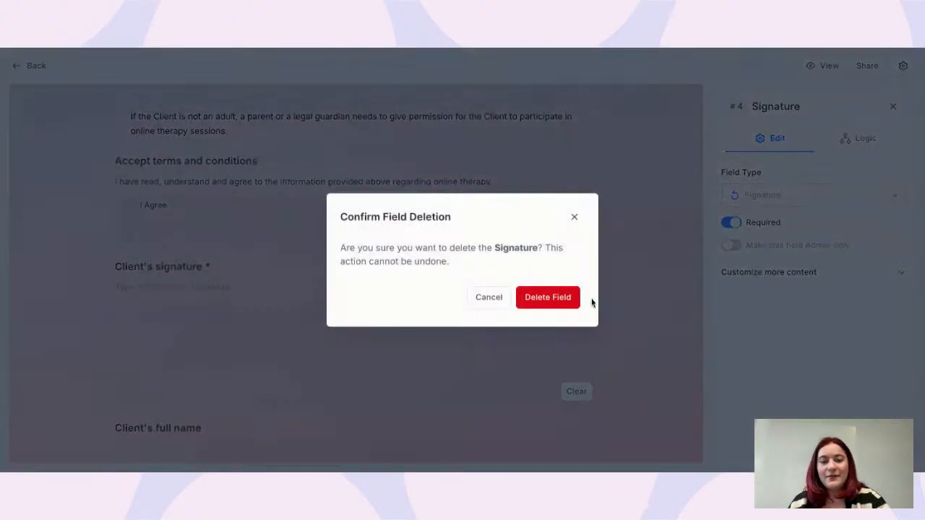
pyautogui.click(562, 296)
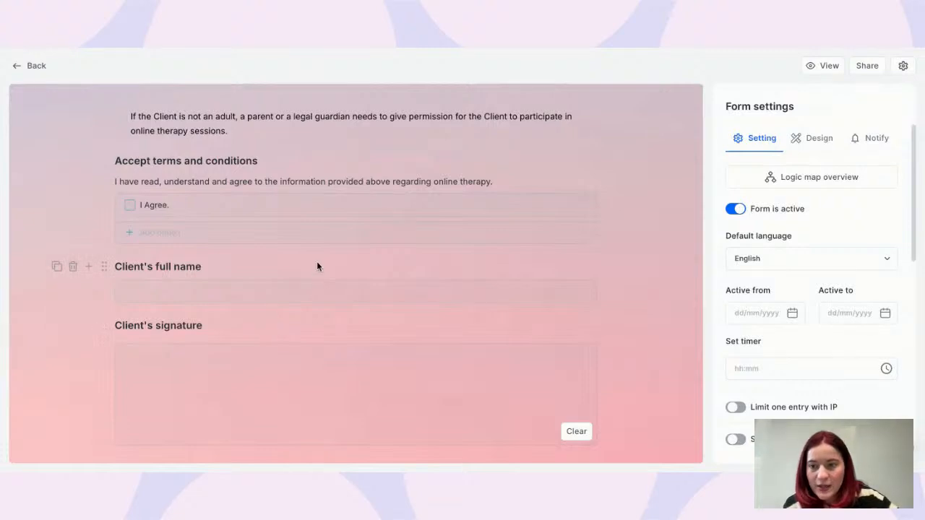
# Scroll past the adult question and guardian fields to the therapist's signature, then preview the form
pyautogui.scroll(-1, 316, 261)
pyautogui.scroll(-3, 166, 260)
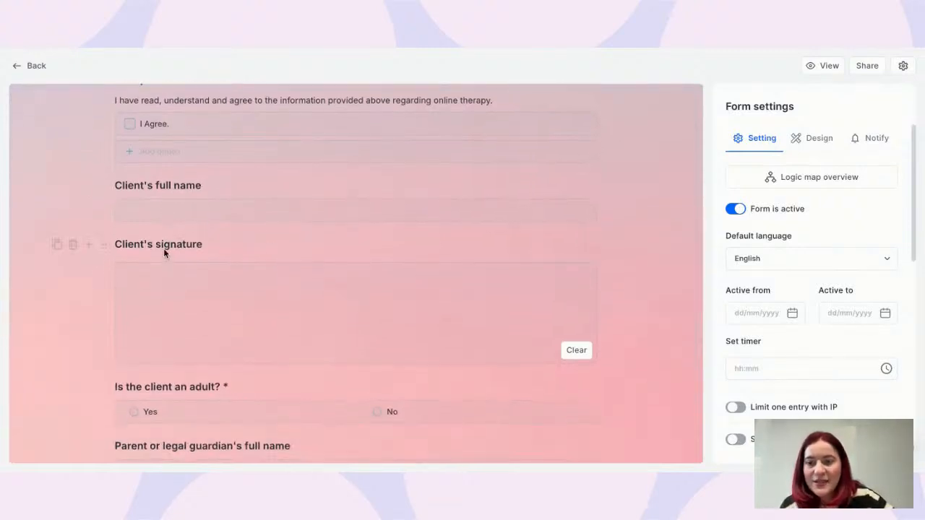
pyautogui.scroll(-1, 319, 309)
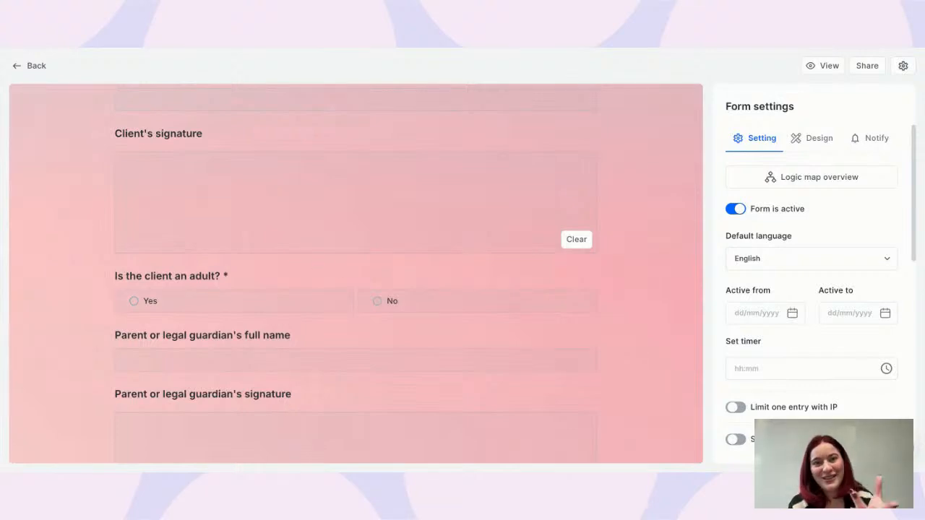
pyautogui.scroll(-1, 216, 287)
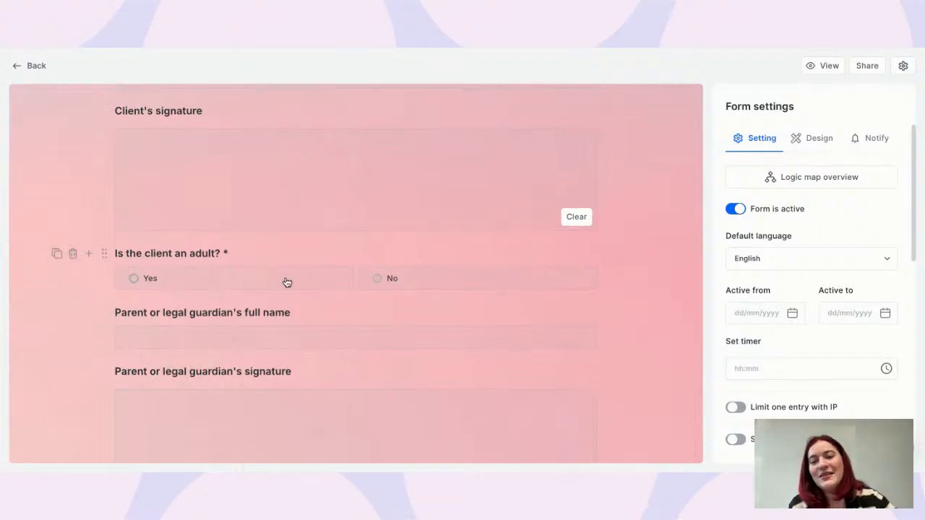
pyautogui.scroll(-2, 285, 280)
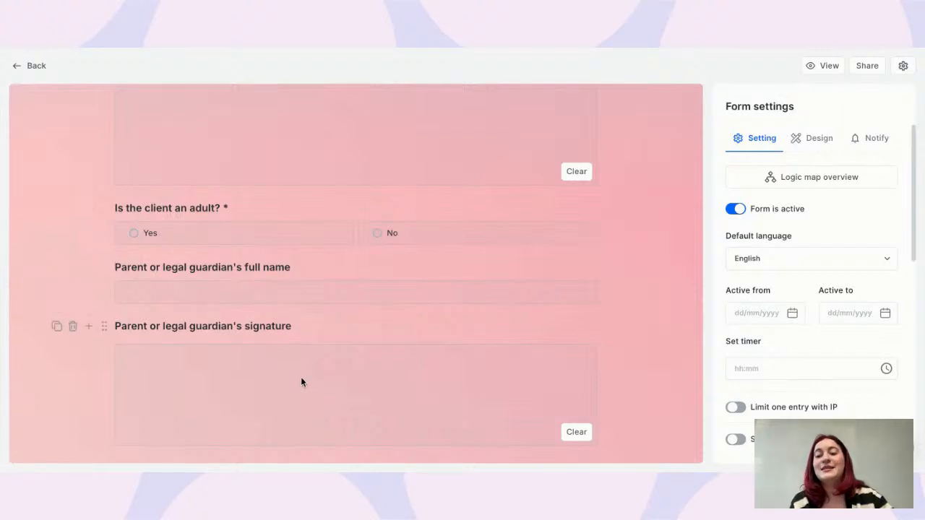
pyautogui.scroll(-2, 301, 381)
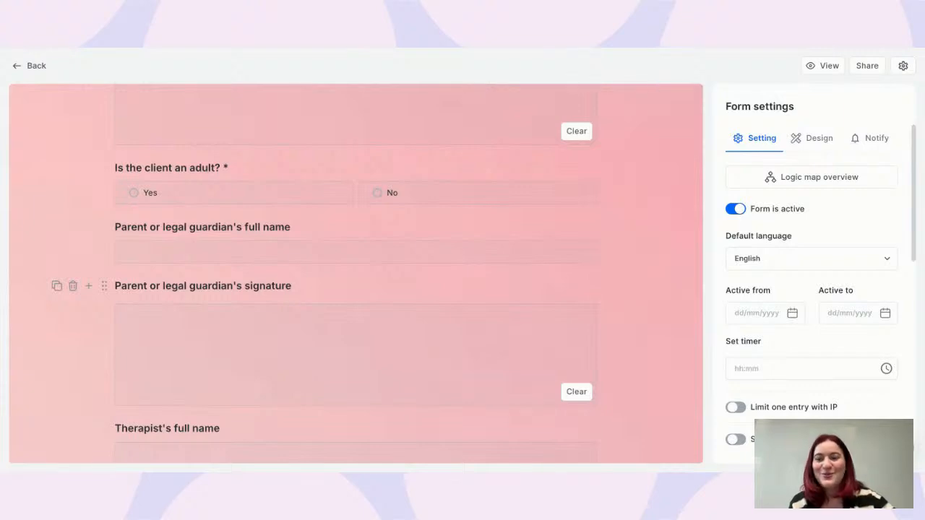
pyautogui.scroll(-10, 269, 259)
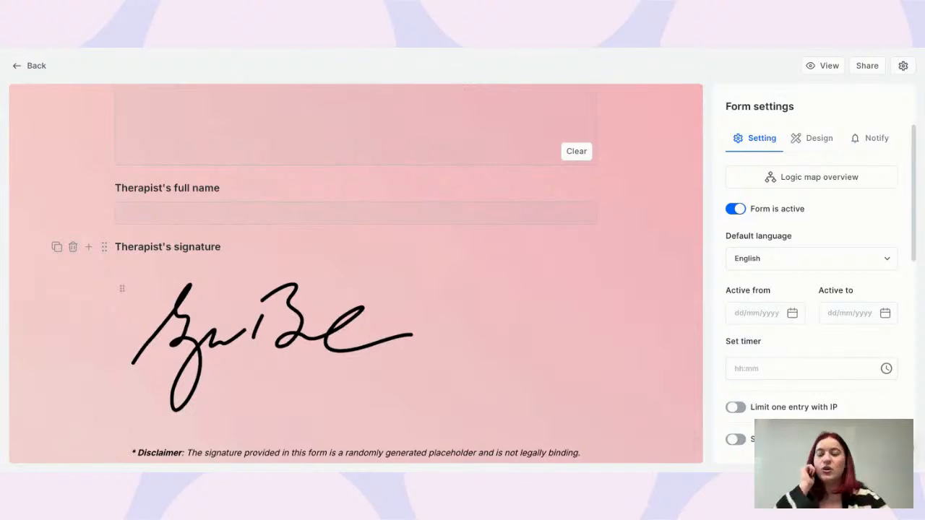
pyautogui.scroll(-10, 341, 321)
pyautogui.scroll(15, 355, 273)
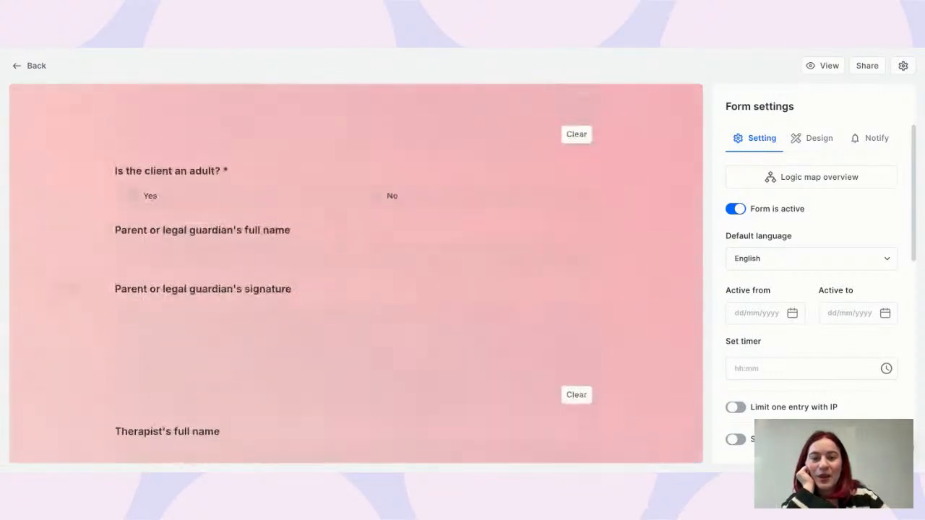
pyautogui.click(812, 70)
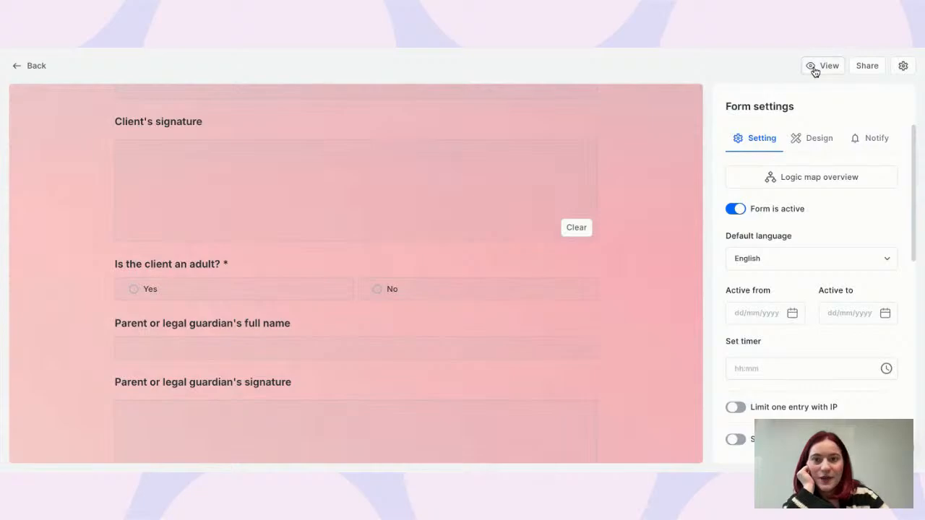
# Draw a signature in the Client's signature box
pyautogui.scroll(-5, 356, 144)
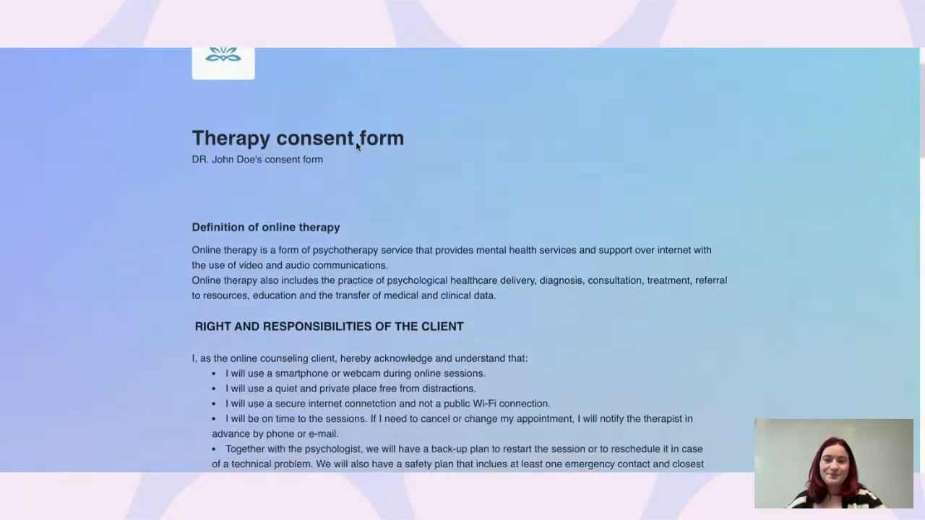
pyautogui.scroll(-20, 356, 141)
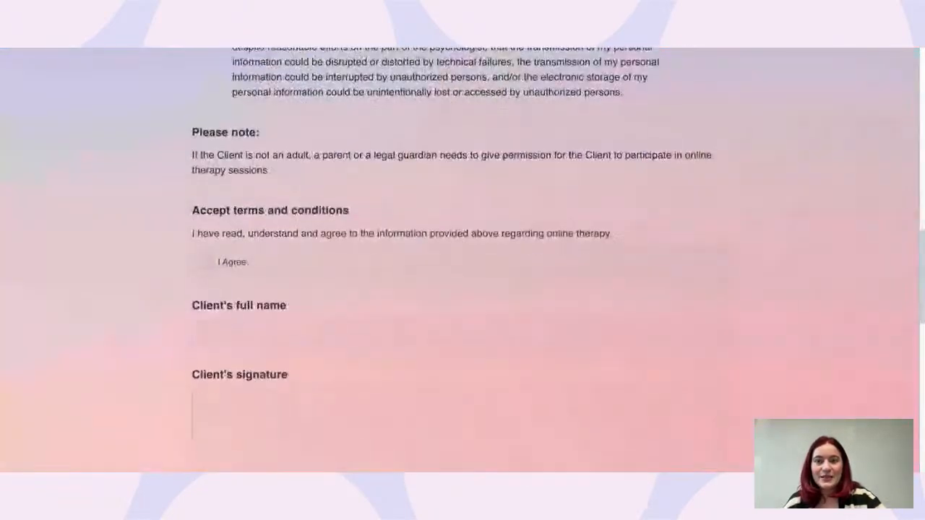
pyautogui.scroll(-2, 274, 269)
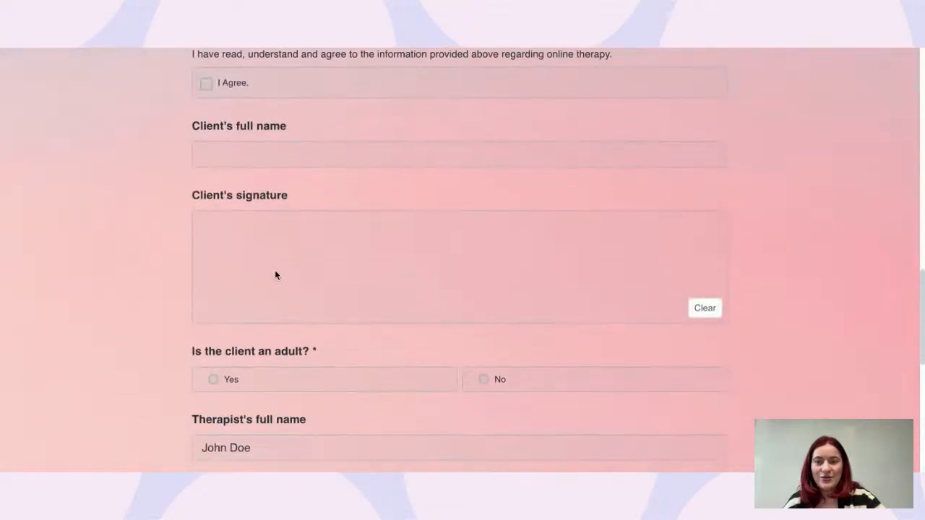
pyautogui.moveTo(275, 269)
pyautogui.mouseDown()
pyautogui.moveTo(406, 242)
pyautogui.moveTo(635, 234)
pyautogui.mouseUp()
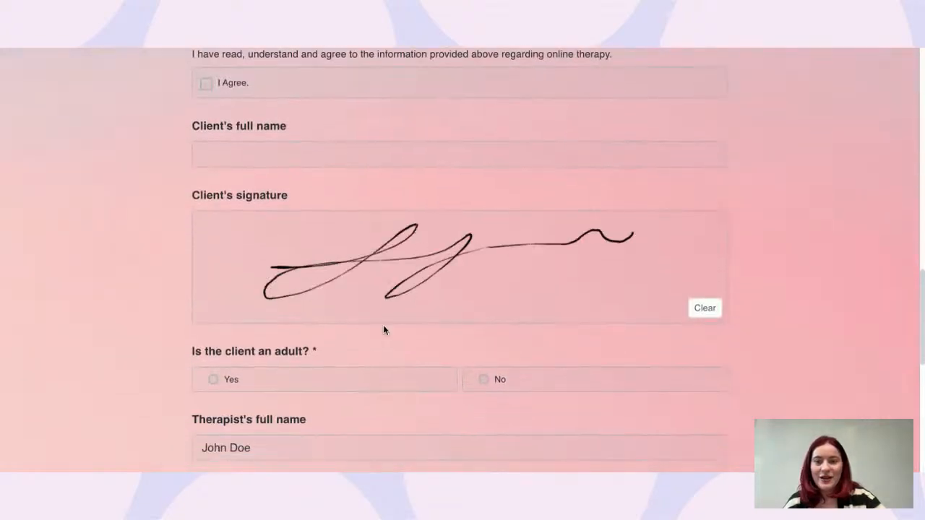
# Answer No to 'Is the client an adult?', sign the guardian field, and return to the editor
pyautogui.scroll(-2, 383, 324)
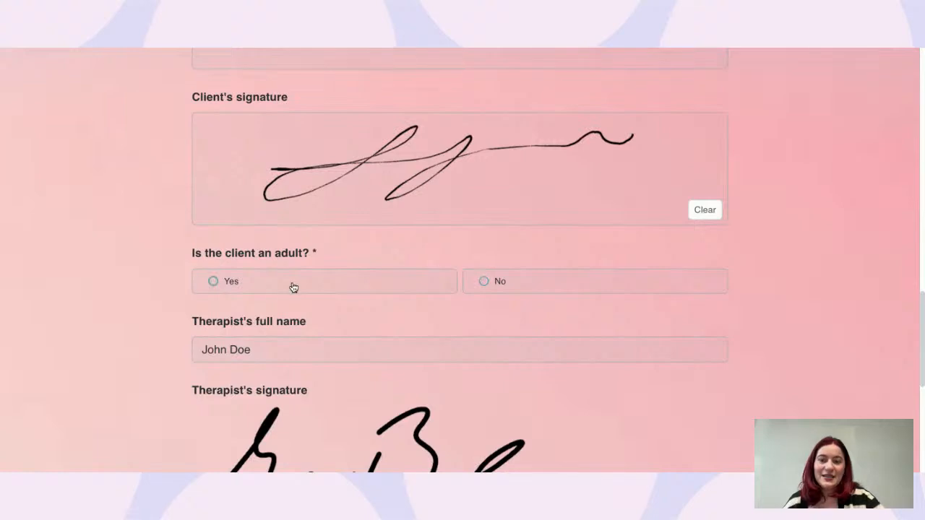
pyautogui.click(511, 292)
pyautogui.scroll(-2, 438, 320)
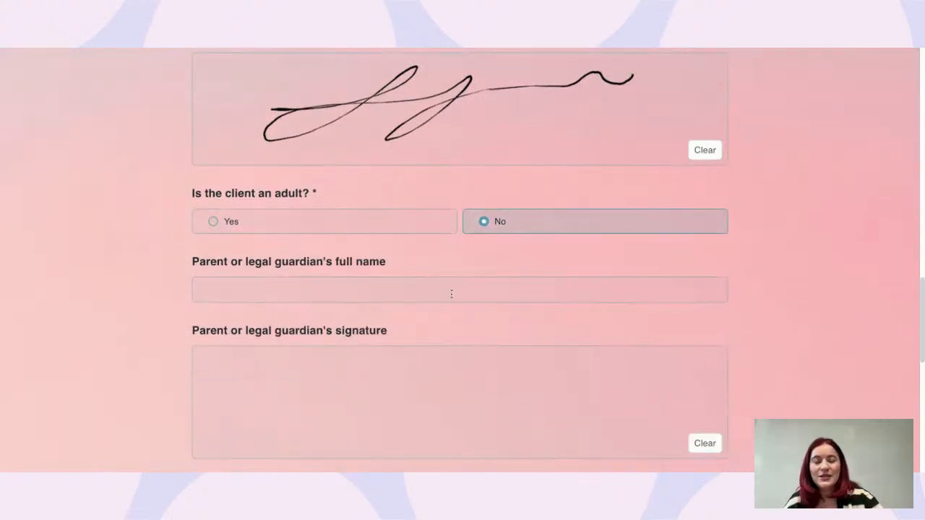
pyautogui.moveTo(273, 371)
pyautogui.mouseDown()
pyautogui.moveTo(488, 350)
pyautogui.moveTo(603, 315)
pyautogui.mouseUp()
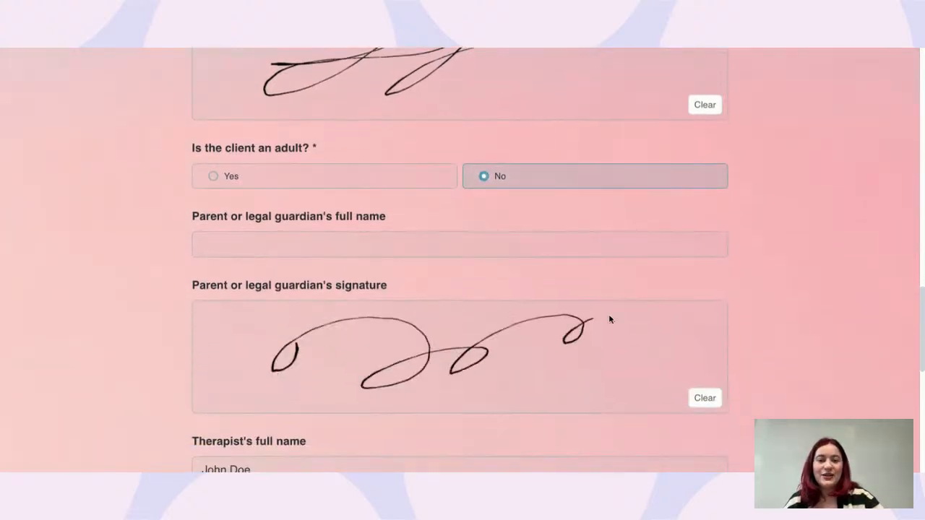
pyautogui.scroll(-1, 609, 320)
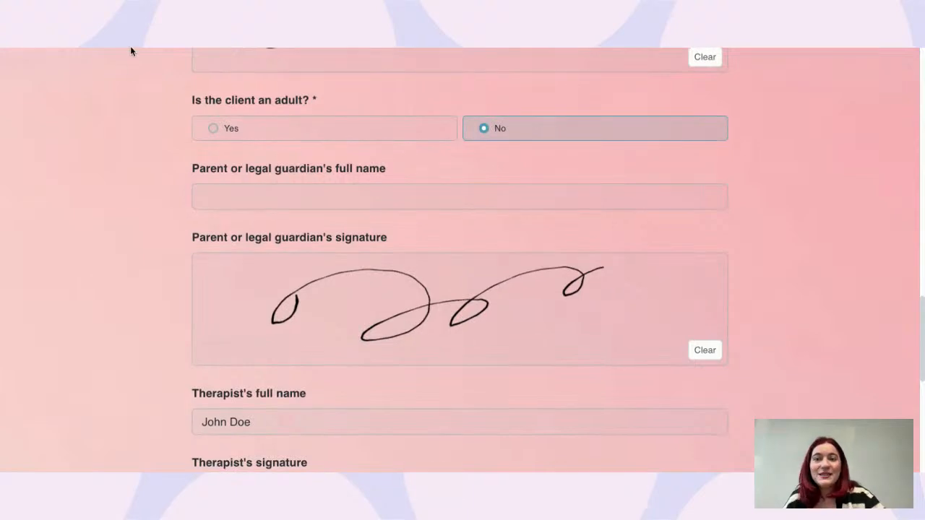
pyautogui.click(103, 25)
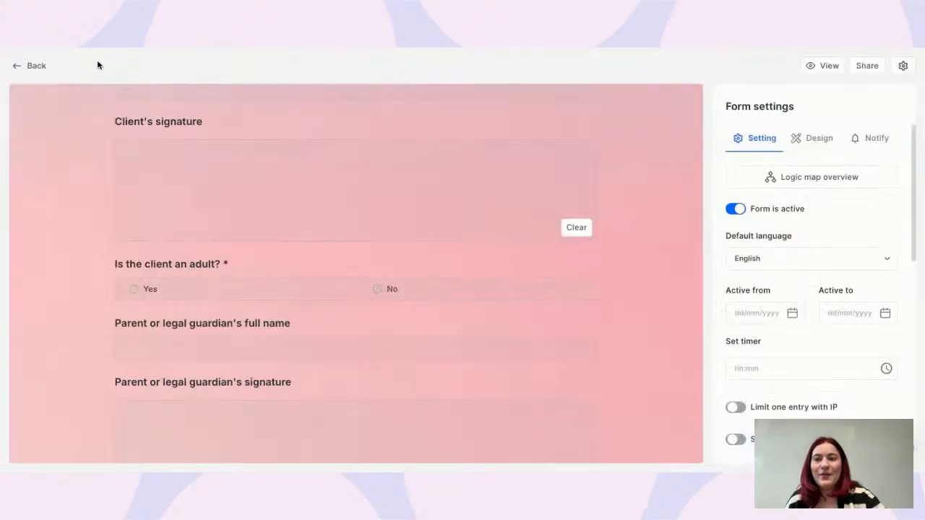
# Go through All other templates to open the Insurance waiver form in the editor
pyautogui.click(32, 72)
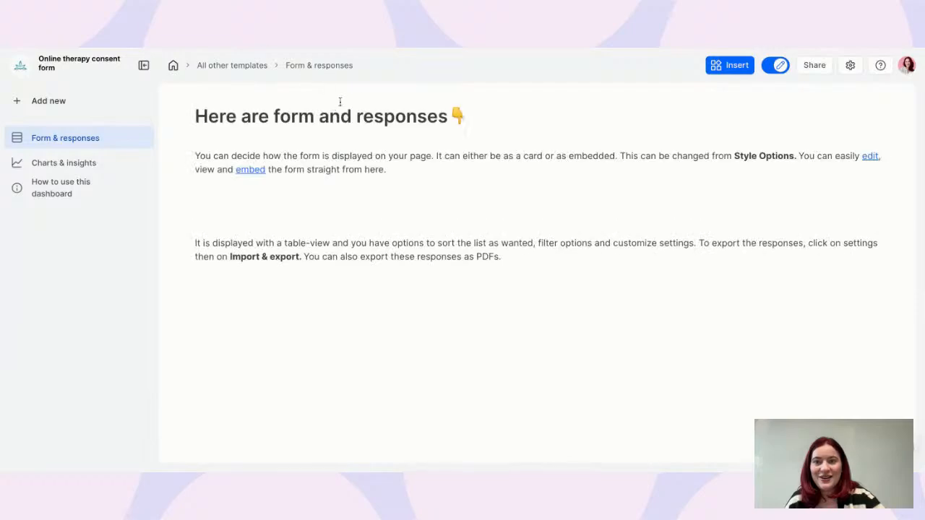
pyautogui.click(229, 66)
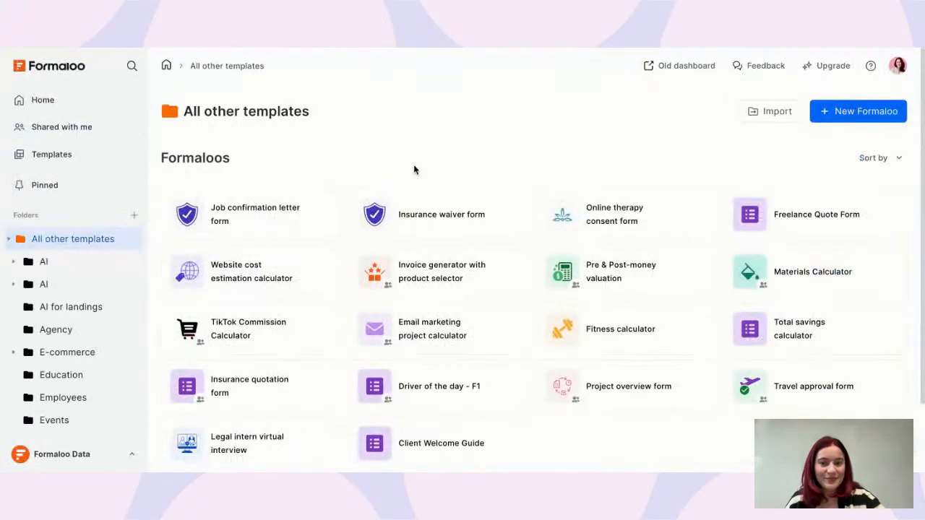
pyautogui.click(448, 219)
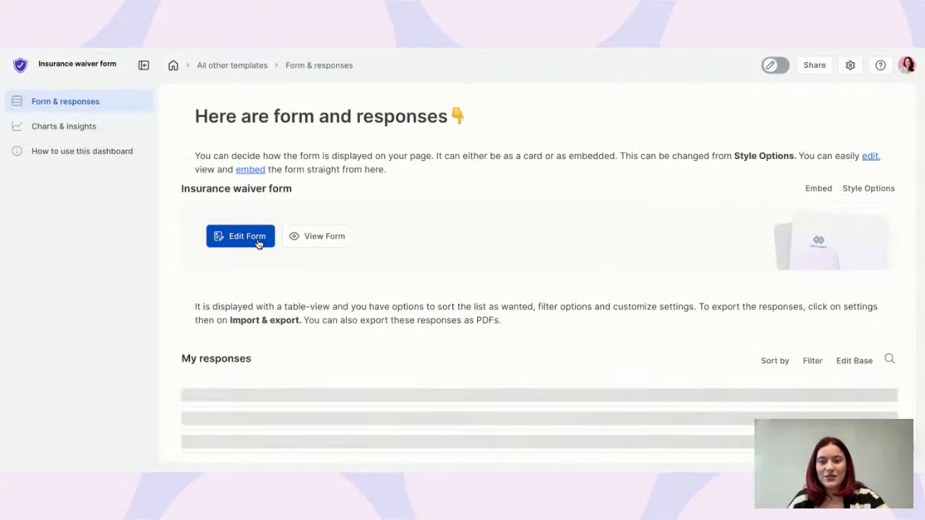
pyautogui.click(258, 244)
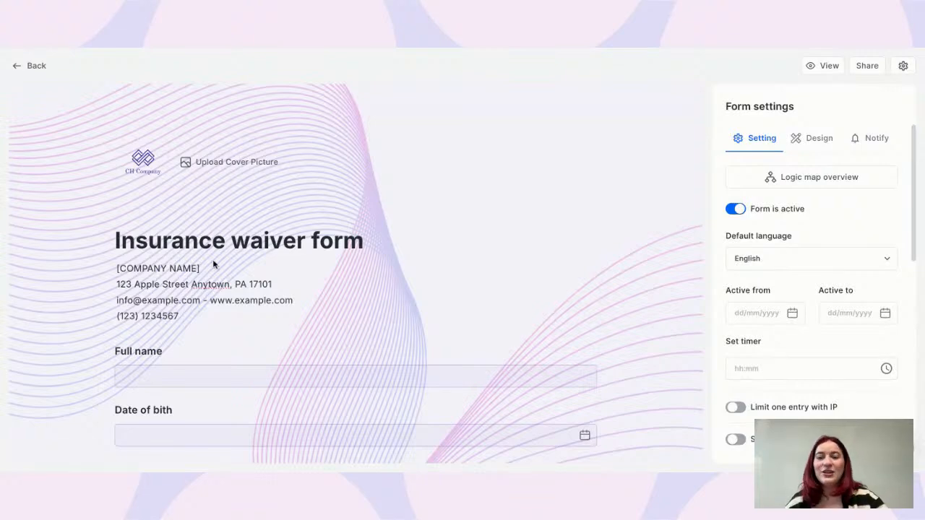
# Scroll to the Employee Signature and Date fields, then open the form's live preview
pyautogui.scroll(-3, 232, 284)
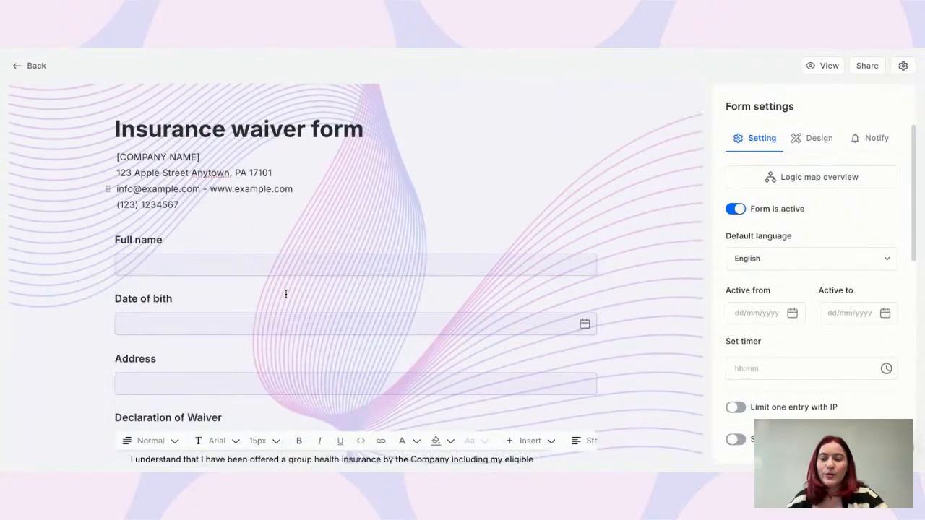
pyautogui.scroll(-3, 224, 307)
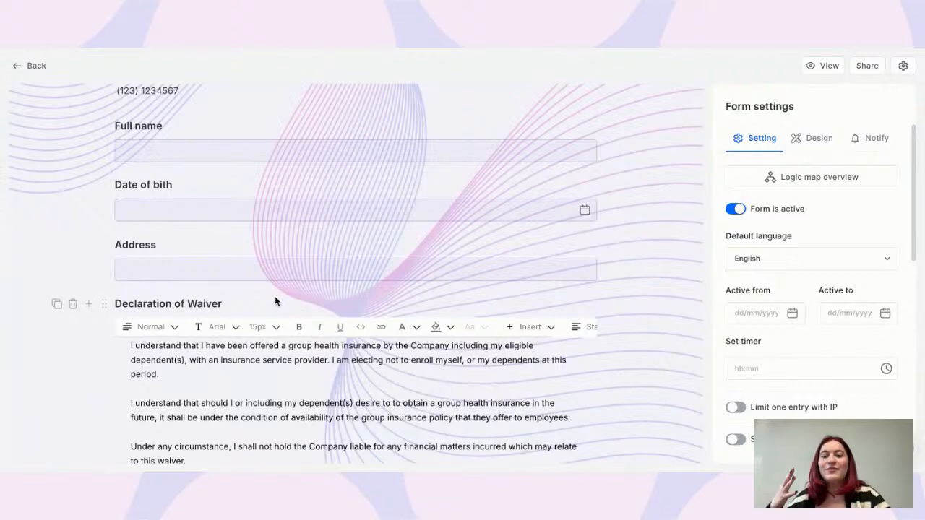
pyautogui.scroll(-10, 275, 300)
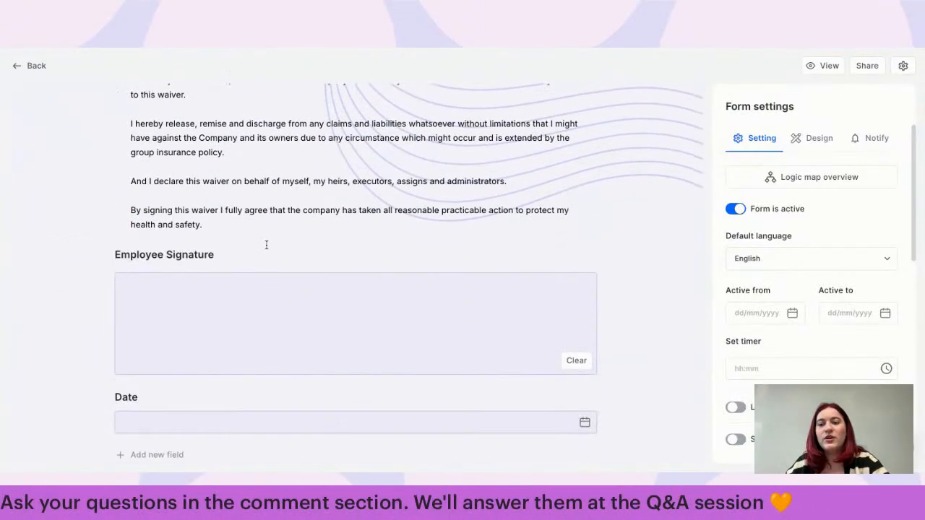
pyautogui.scroll(-2, 250, 267)
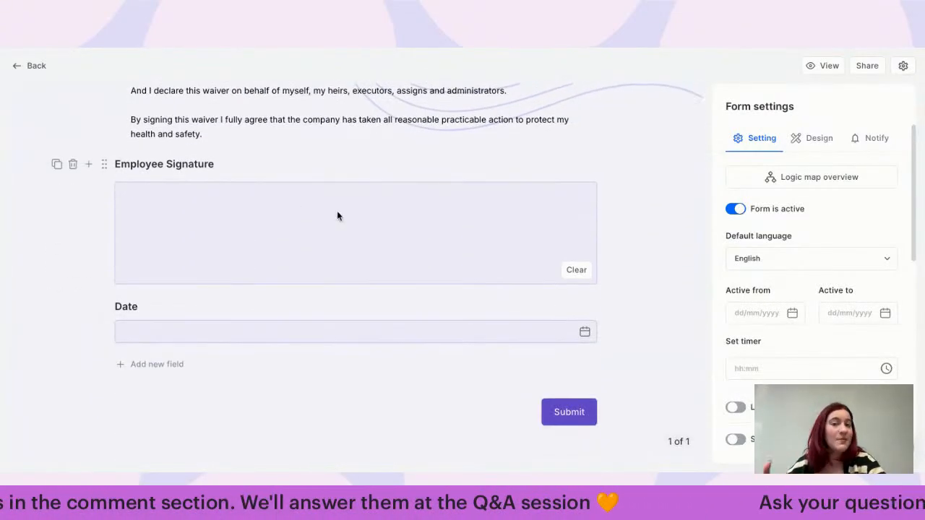
pyautogui.click(827, 68)
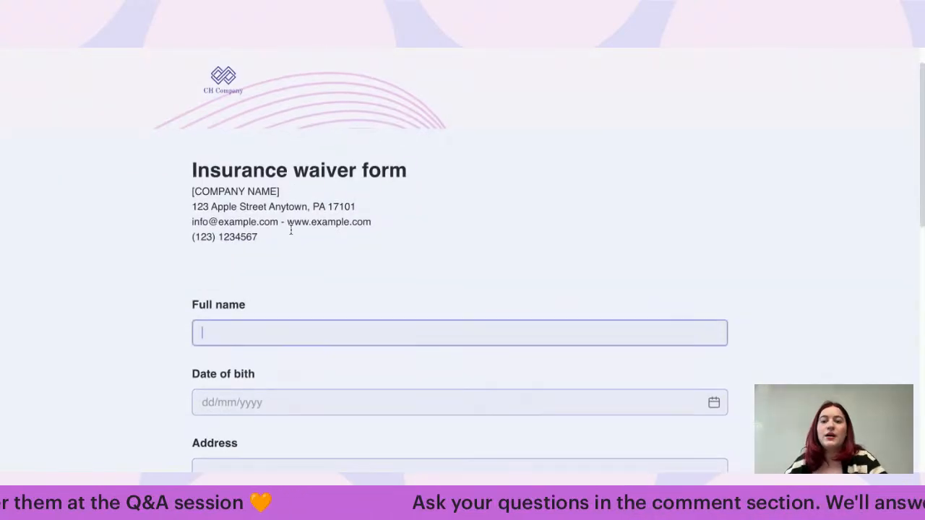
# Enter a name, birth date 10/10/2024 and address 'Apple street'
pyautogui.write('Anano ')
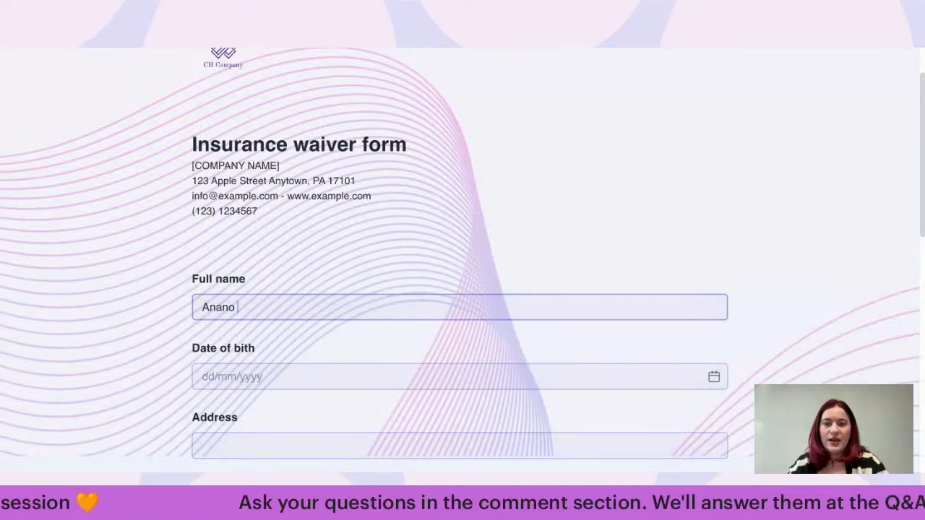
pyautogui.write('G,')
pyautogui.click(274, 369)
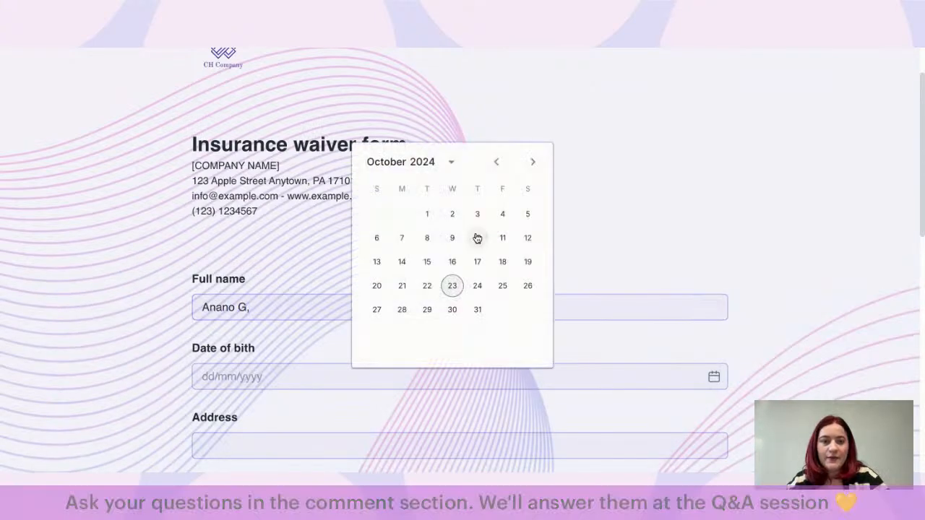
pyautogui.click(477, 238)
pyautogui.scroll(-2, 412, 373)
pyautogui.click(407, 359)
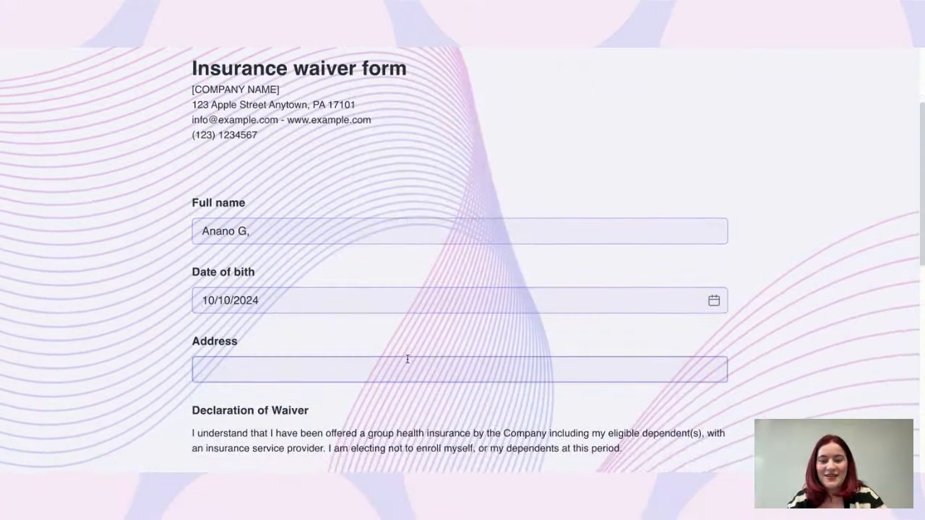
pyautogui.write('Apple street')
# Draw the employee signature, set the date to 21/10/2024, and submit the response
pyautogui.scroll(-8, 326, 253)
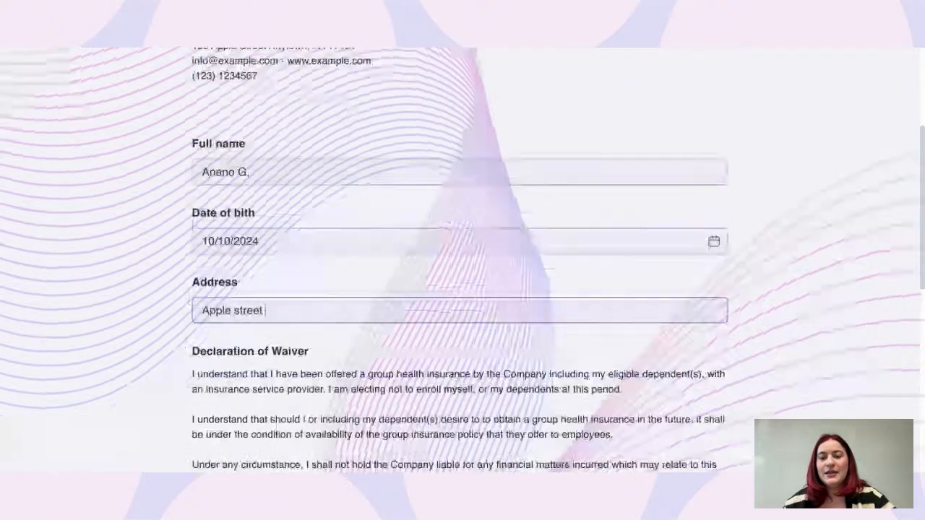
pyautogui.moveTo(327, 253)
pyautogui.mouseDown()
pyautogui.moveTo(435, 229)
pyautogui.moveTo(532, 234)
pyautogui.mouseUp()
pyautogui.click(321, 359)
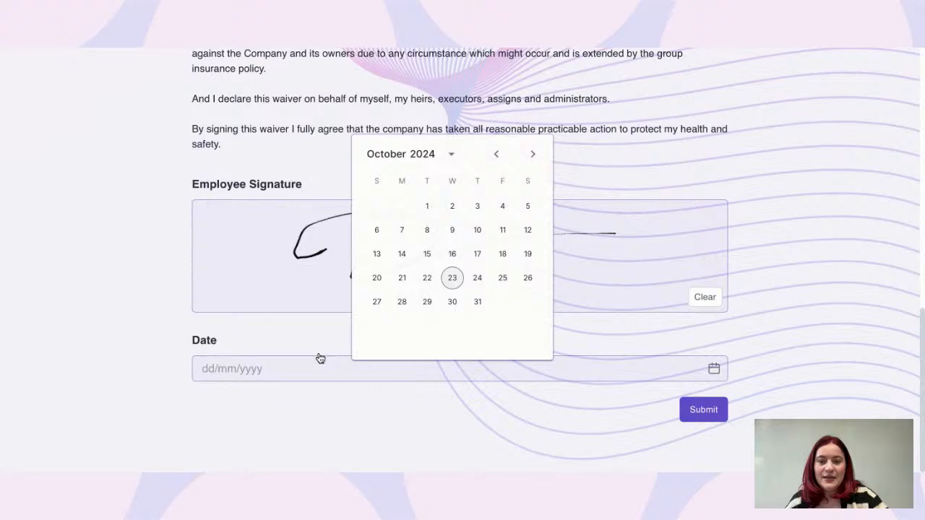
pyautogui.click(402, 277)
pyautogui.click(704, 418)
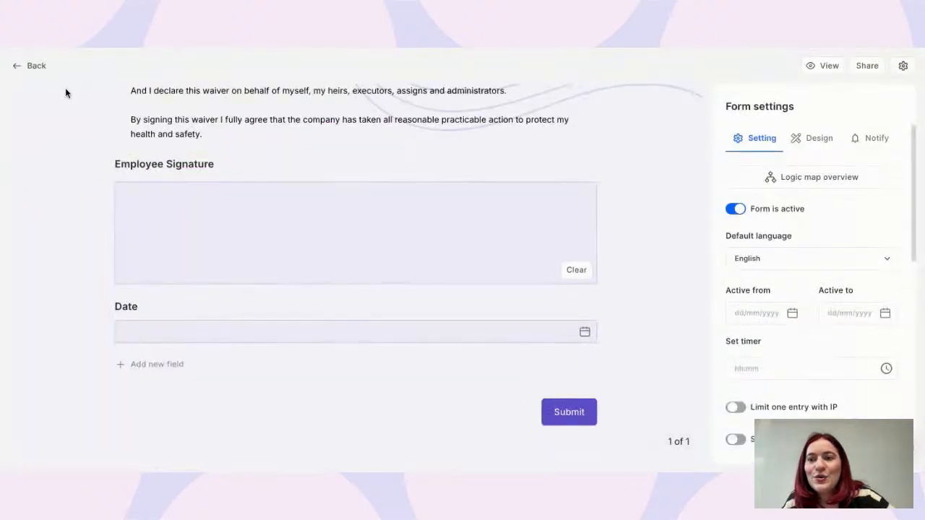
# Return to the Form & responses dashboard and make the page editable
pyautogui.click(30, 66)
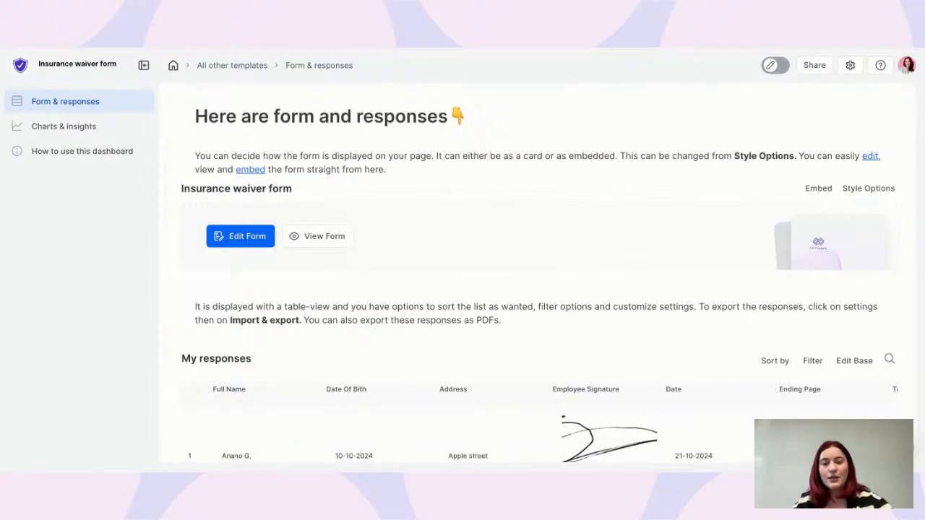
pyautogui.scroll(-3, 477, 137)
pyautogui.scroll(1, 506, 122)
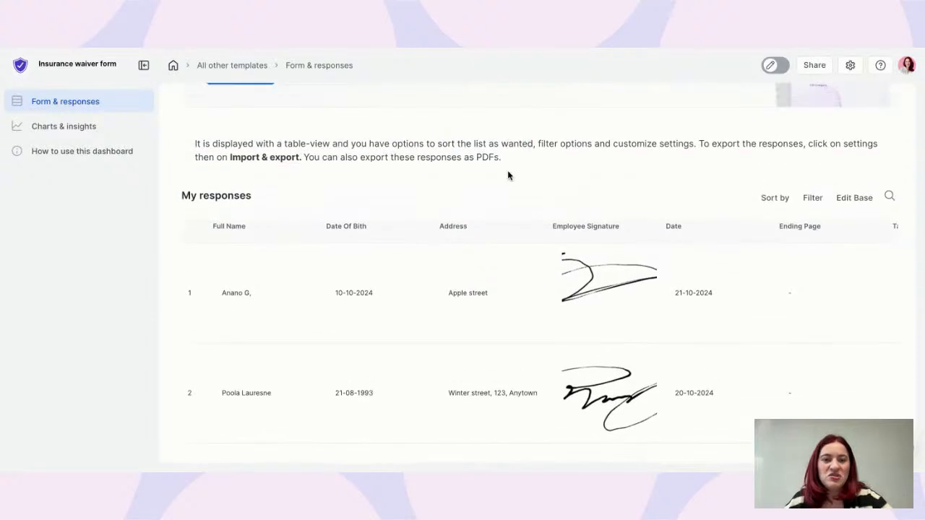
pyautogui.click(773, 65)
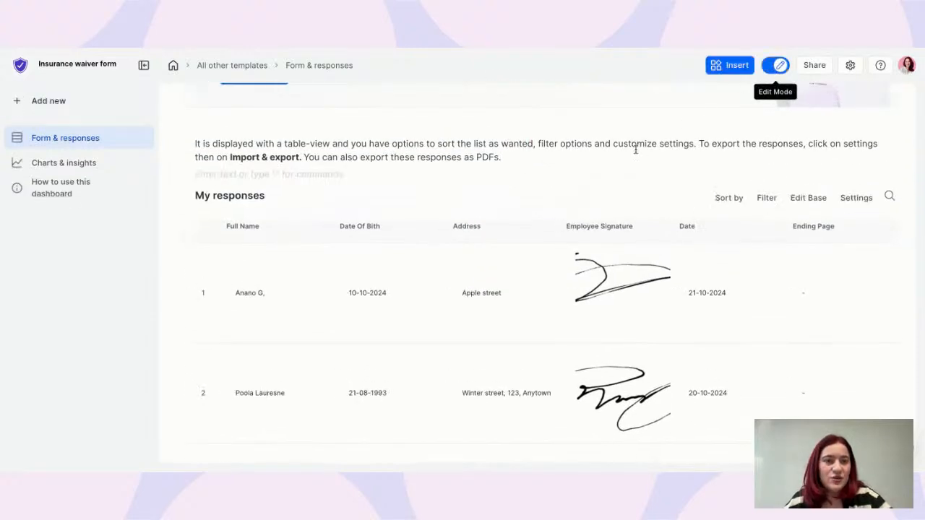
# Insert a table block under the paragraph linked to the Insurance waiver form base
pyautogui.click(580, 155)
pyautogui.press('Return')
pyautogui.write('/')
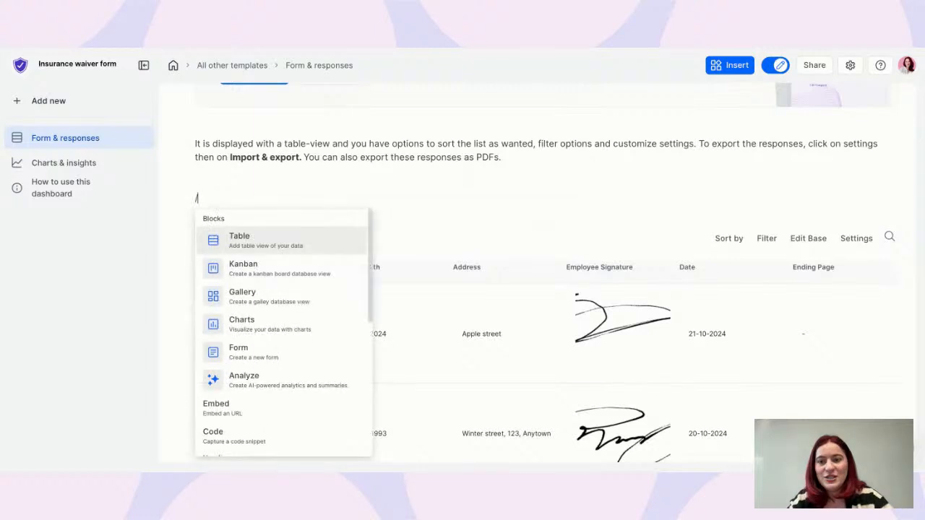
pyautogui.click(325, 238)
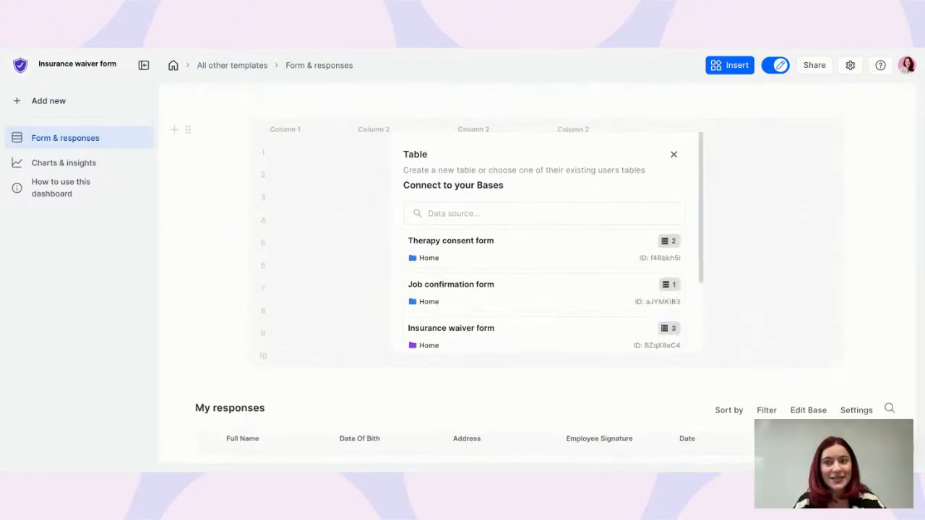
pyautogui.scroll(-1, 448, 336)
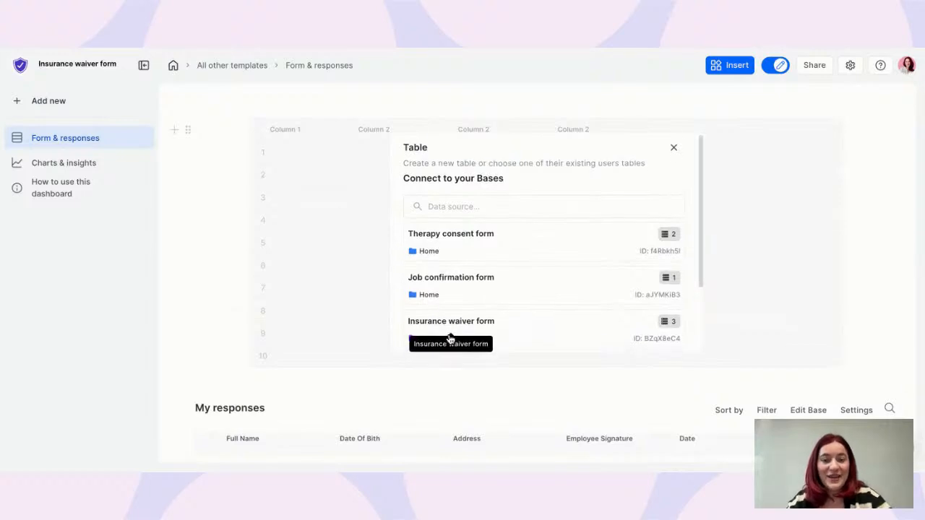
pyautogui.click(463, 312)
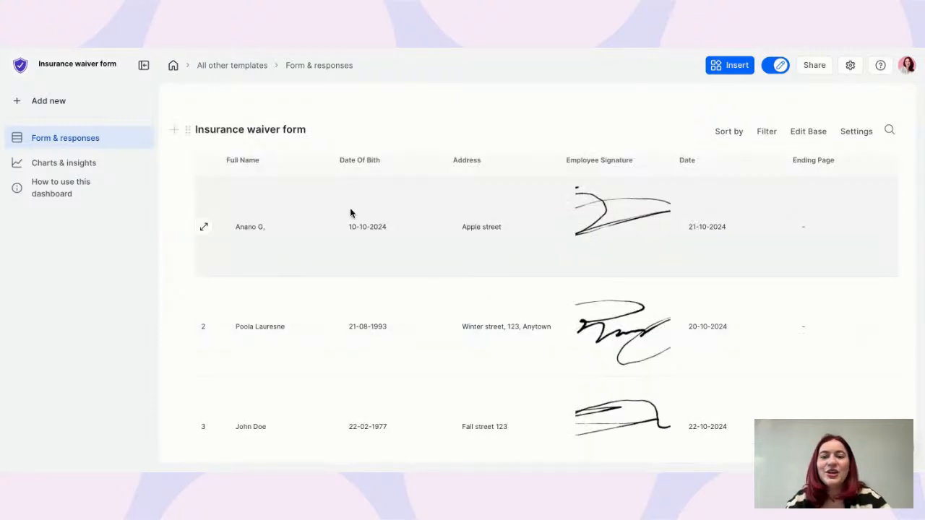
# Browse the responses table and expand the second response's full record
pyautogui.scroll(-1, 383, 213)
pyautogui.scroll(-1, 617, 214)
pyautogui.hscroll(5, 688, 198)
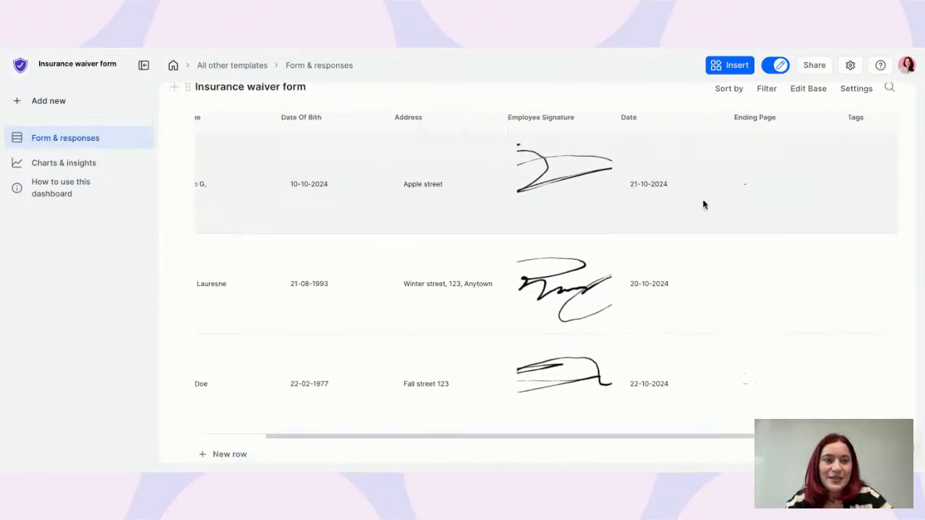
pyautogui.hscroll(-5, 703, 204)
pyautogui.hscroll(-1, 650, 200)
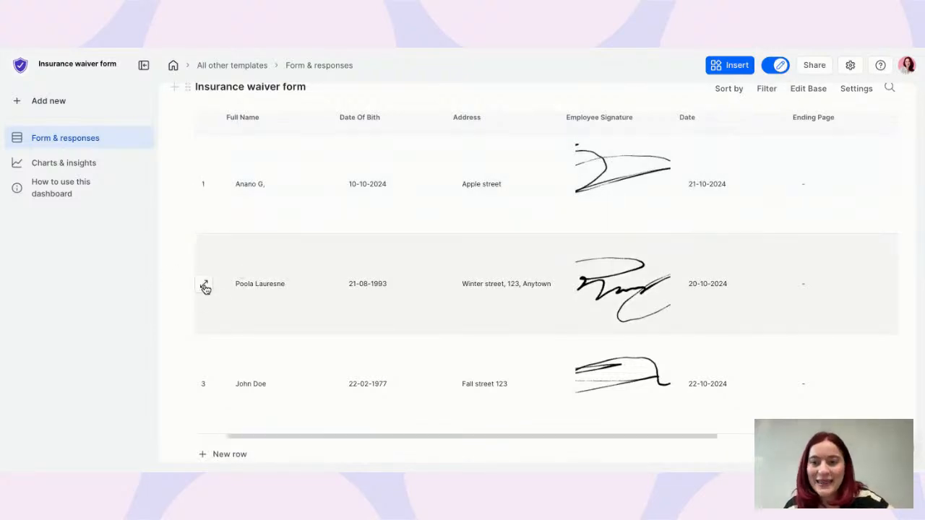
pyautogui.click(204, 285)
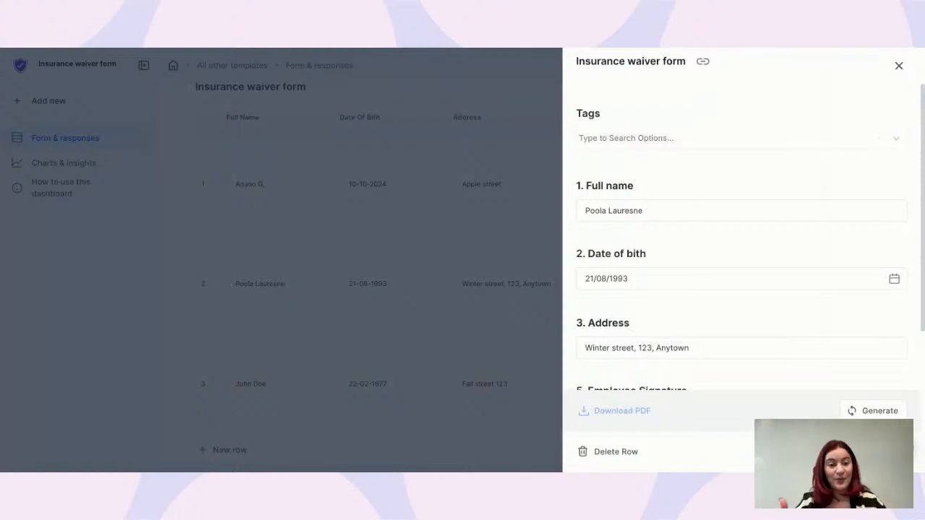
# Generate a PDF of this response and open it in the browser
pyautogui.scroll(-4, 830, 367)
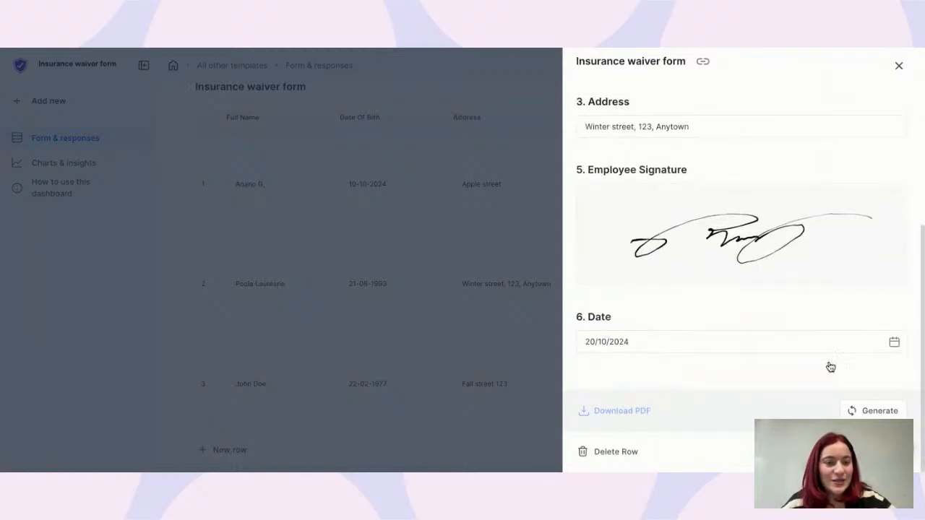
pyautogui.click(862, 417)
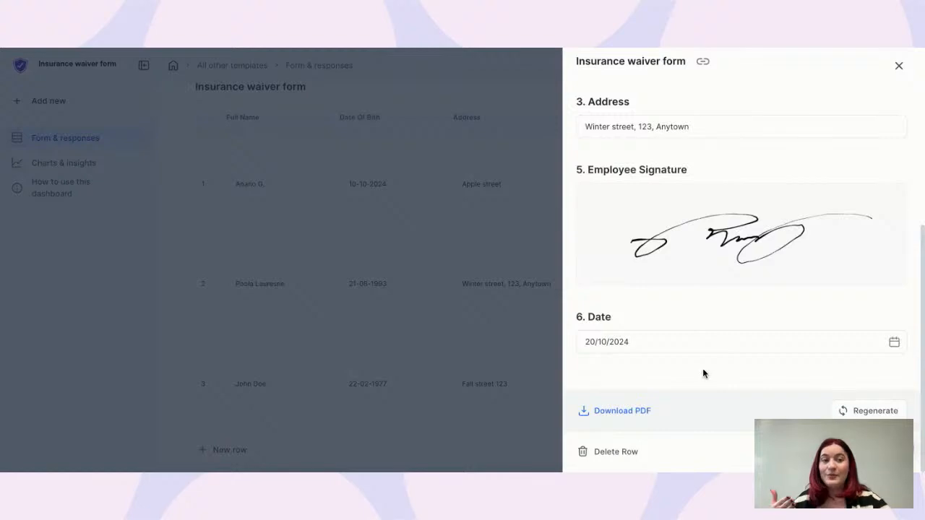
pyautogui.click(626, 415)
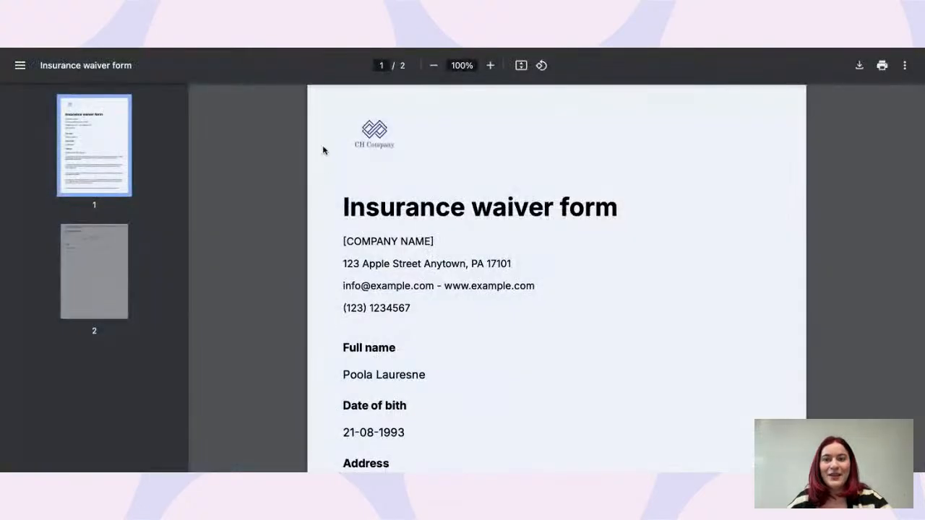
# Review both pages of the waiver PDF, including the signature, then close the PDF viewer
pyautogui.scroll(-10, 325, 178)
pyautogui.scroll(-4, 325, 178)
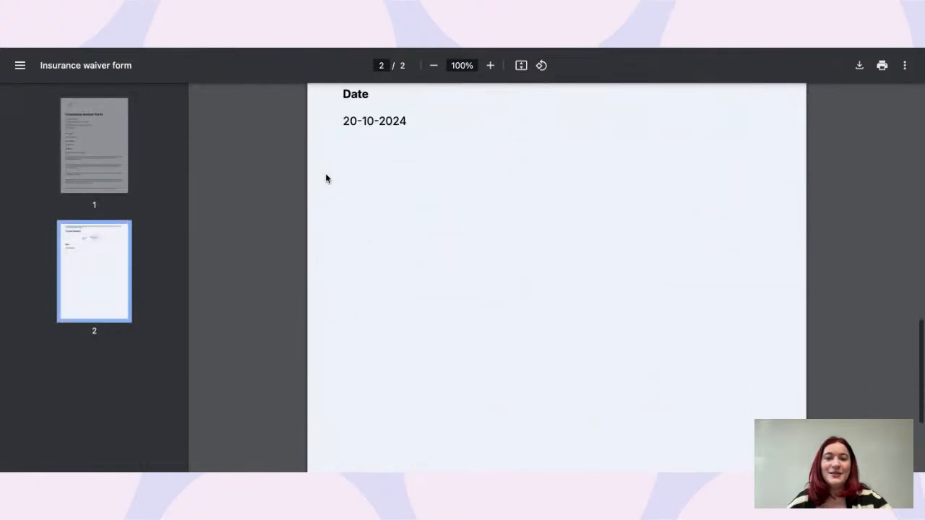
pyautogui.scroll(2, 491, 182)
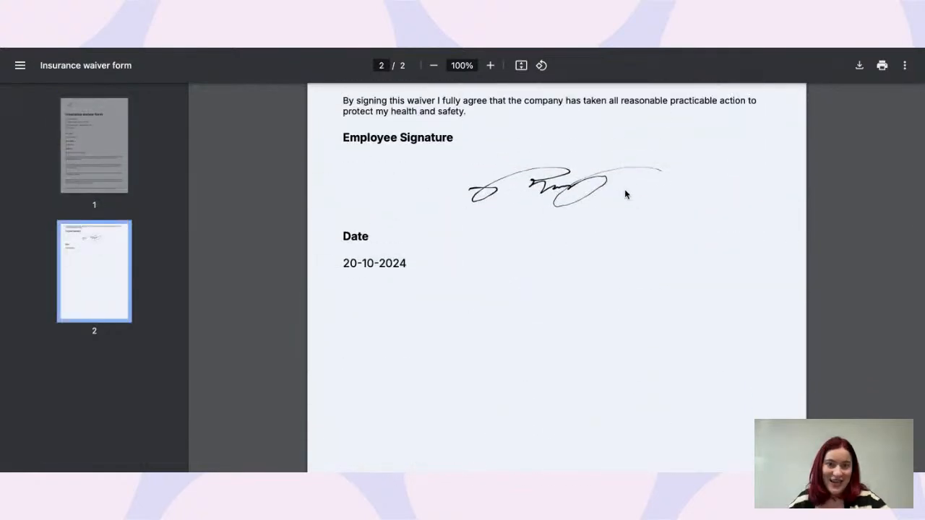
pyautogui.scroll(10, 624, 189)
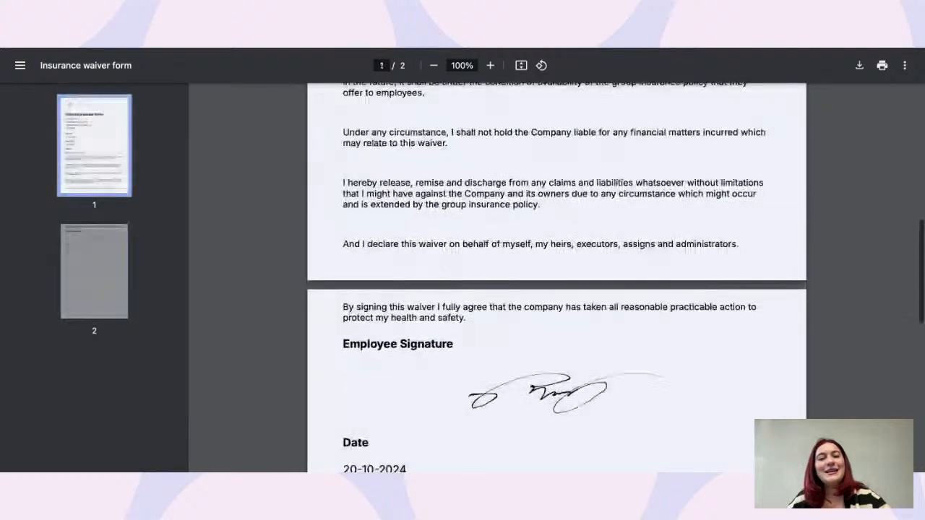
pyautogui.scroll(1, 556, 277)
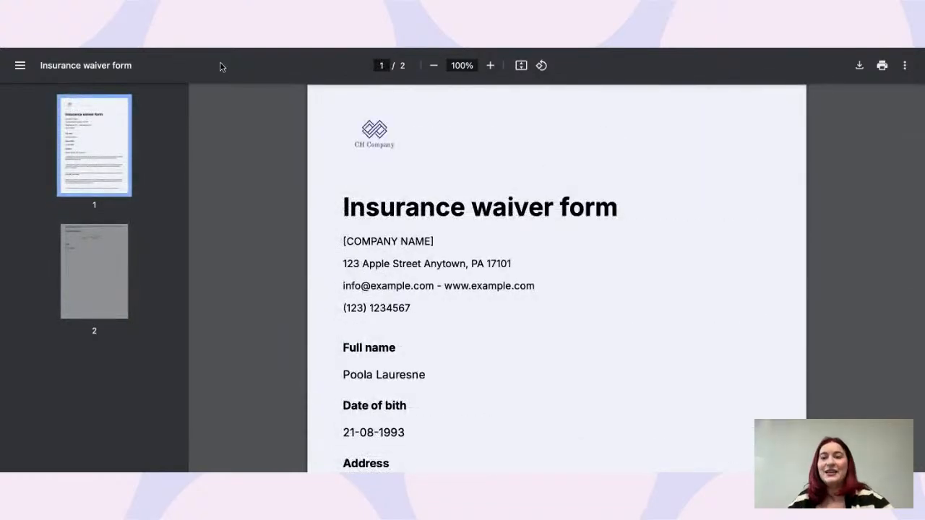
pyautogui.click(203, 52)
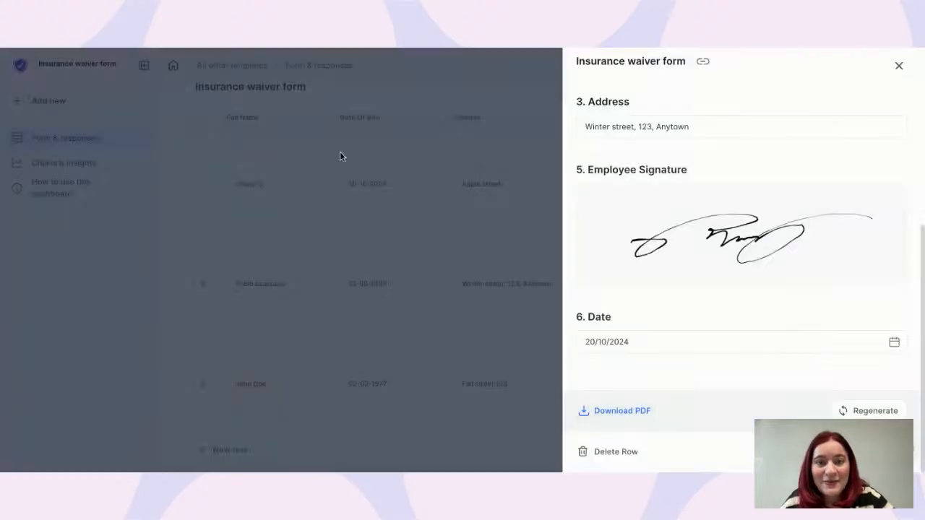
# Close the response record and open the insurance waiver form in the editor
pyautogui.click(340, 152)
pyautogui.scroll(4, 626, 187)
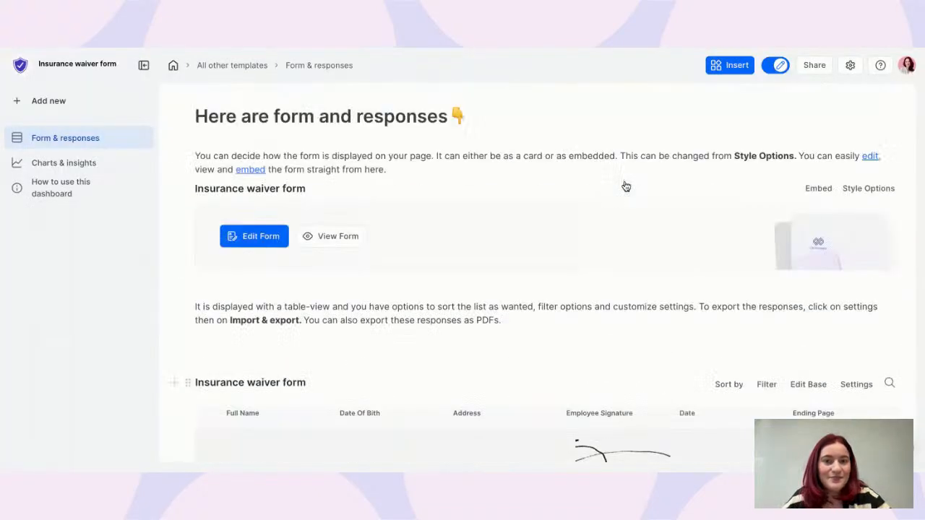
pyautogui.click(259, 240)
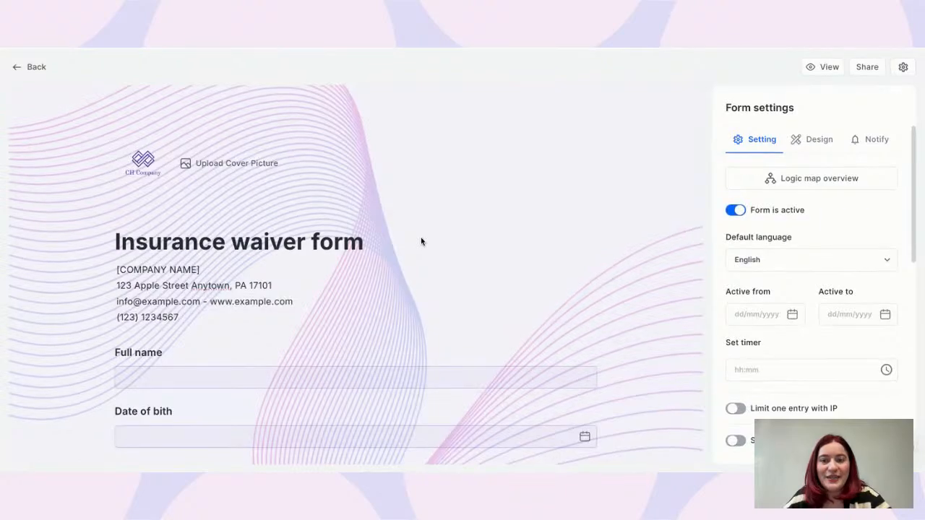
pyautogui.scroll(-10, 422, 241)
pyautogui.scroll(8, 421, 241)
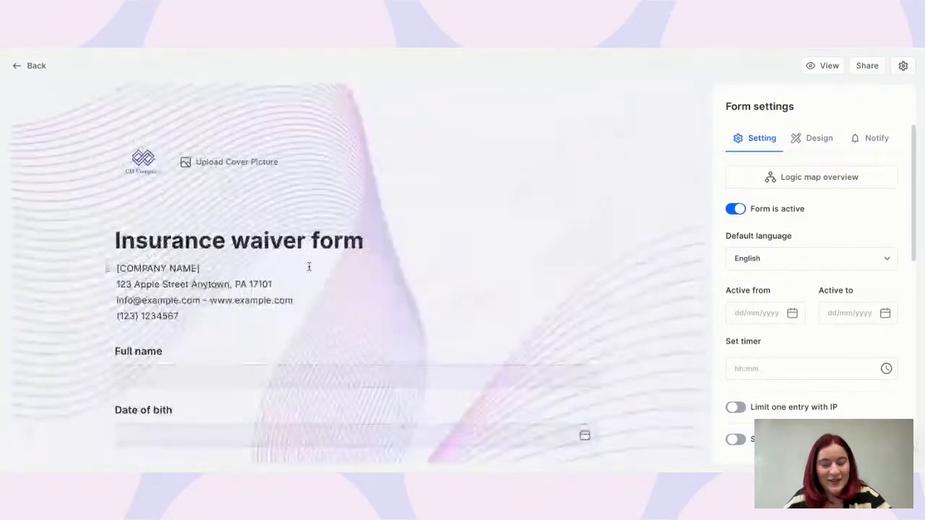
# Go back to the form dashboard and browse the All other templates folder
pyautogui.click(30, 65)
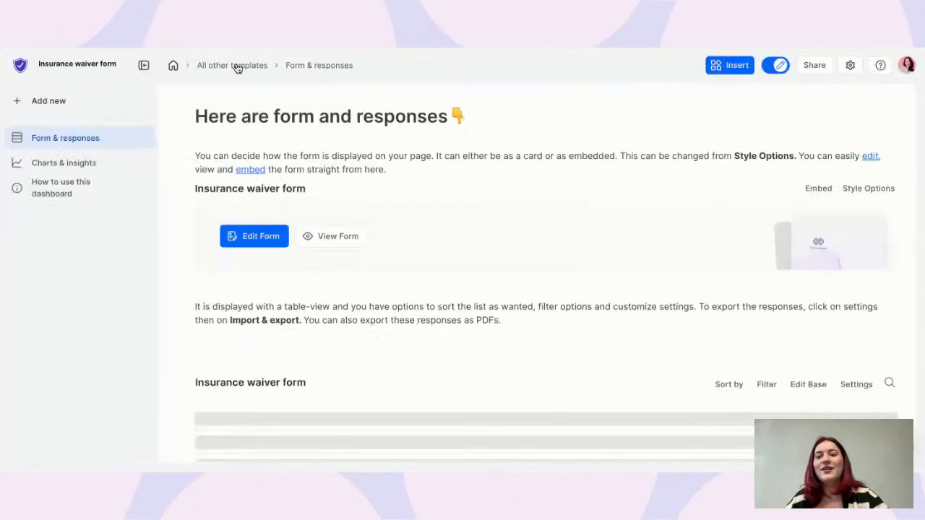
pyautogui.click(233, 67)
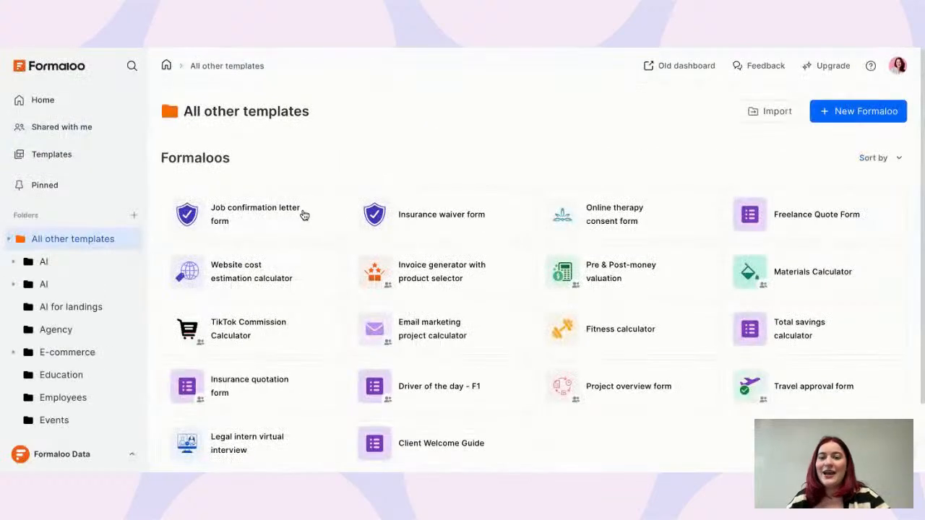
pyautogui.click(255, 217)
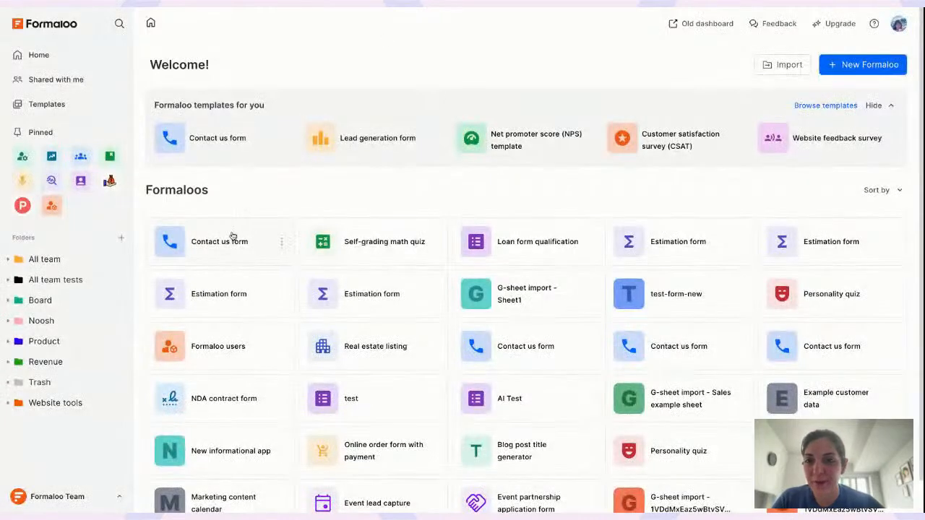
# Create a new Form project named 'Contract form'
pyautogui.click(862, 62)
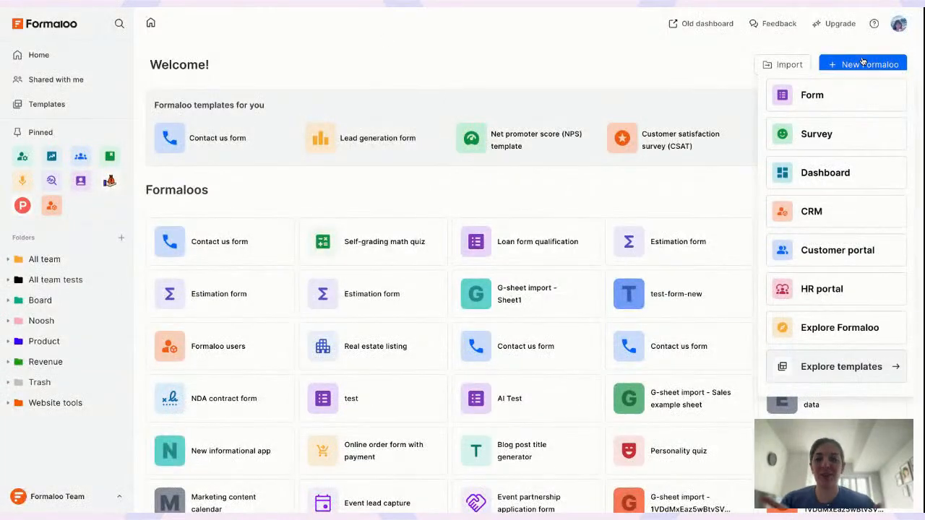
pyautogui.click(811, 95)
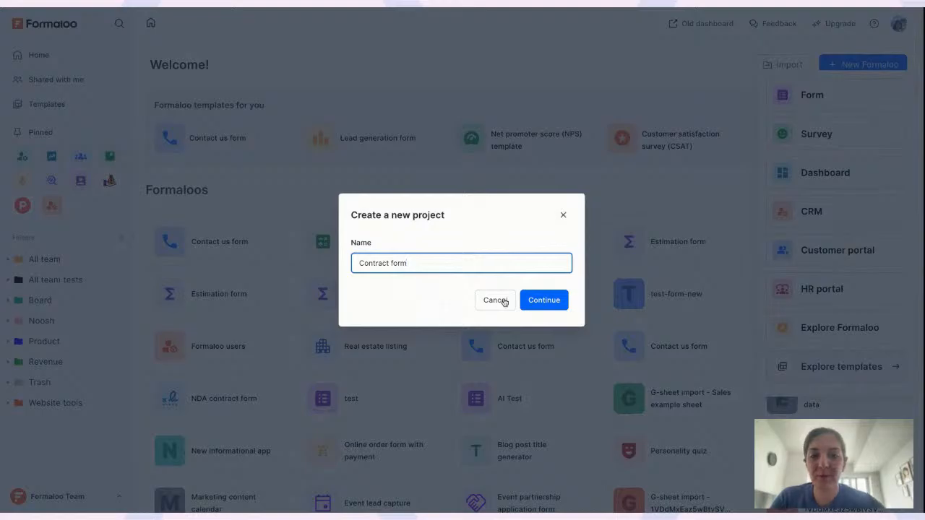
pyautogui.click(543, 300)
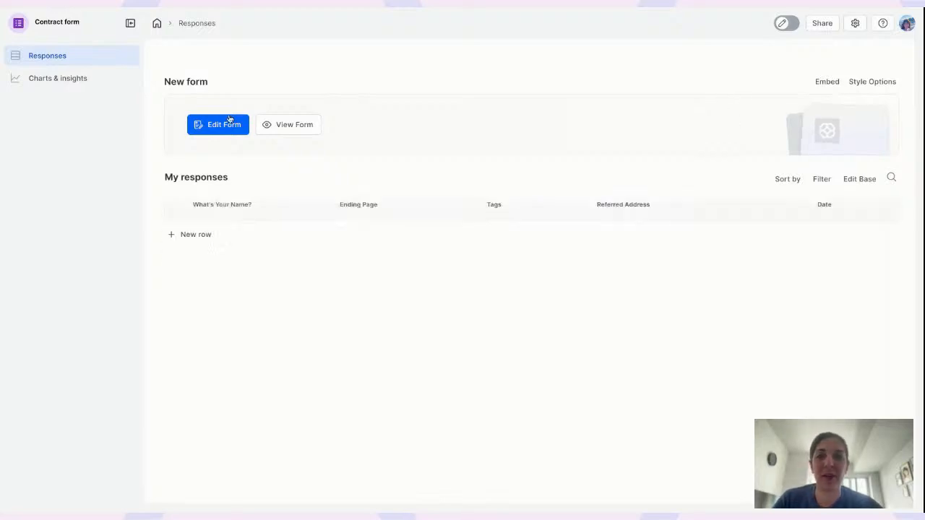
# In the form editor, add an Email field below the name question
pyautogui.click(229, 120)
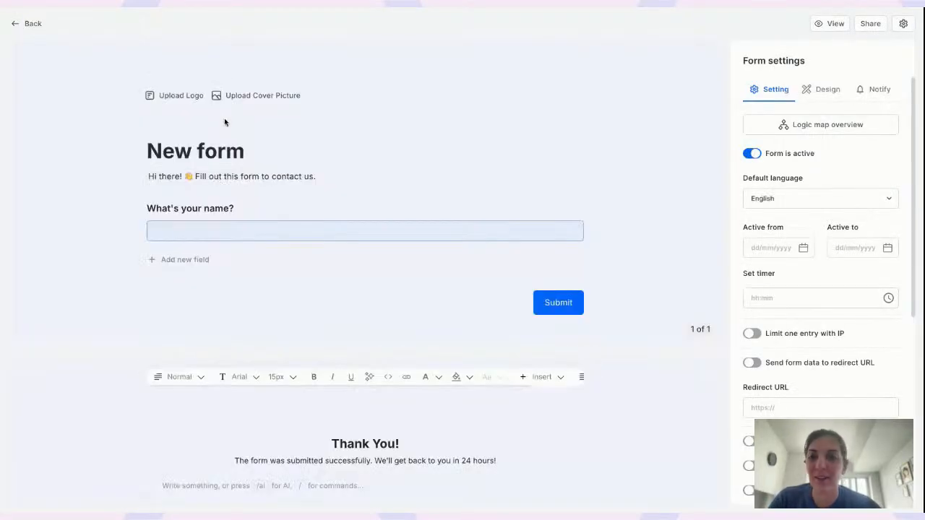
pyautogui.click(209, 209)
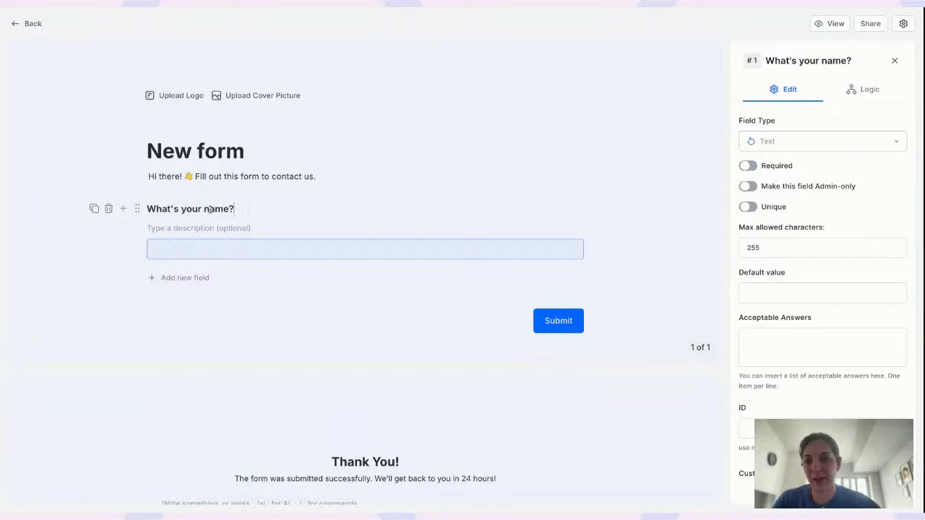
pyautogui.click(122, 209)
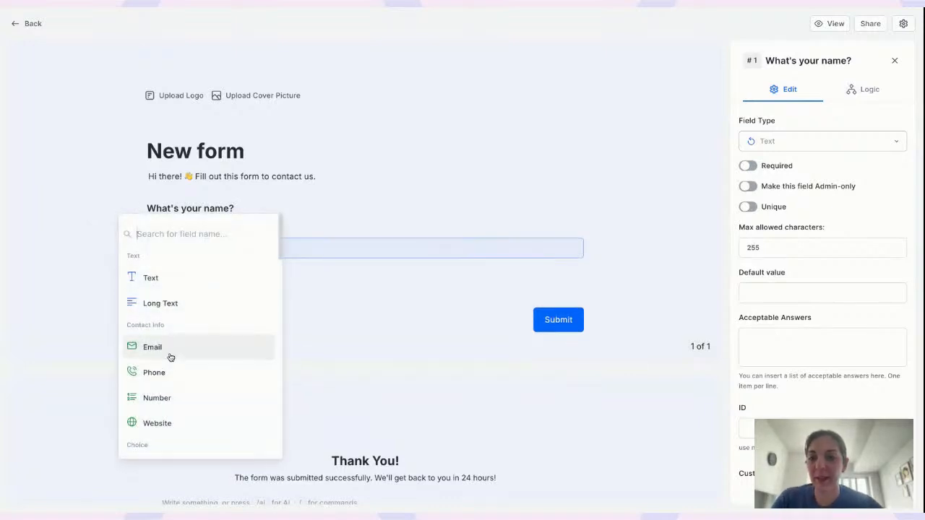
pyautogui.click(170, 354)
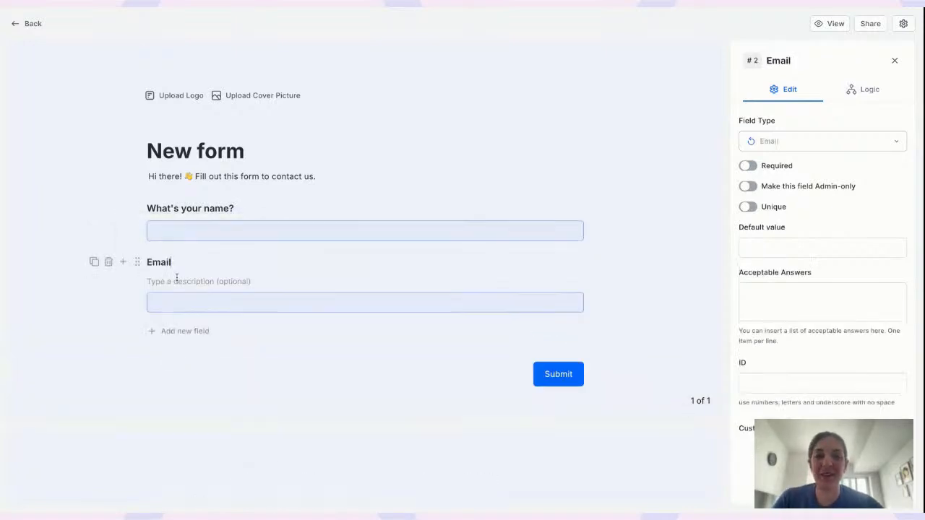
# Retitle the form from 'New form' to 'Contract form'
pyautogui.click(244, 151)
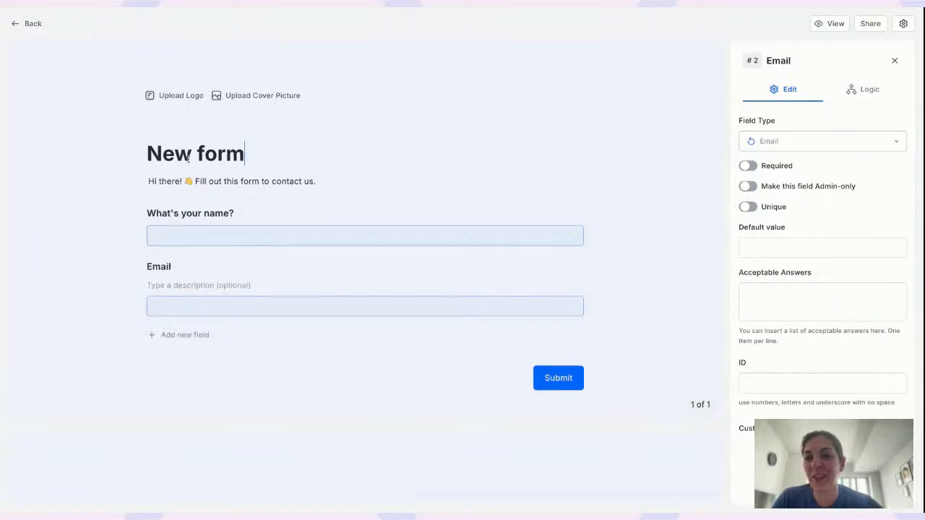
pyautogui.hotkey('ctrl', 'a')
pyautogui.write('Contract')
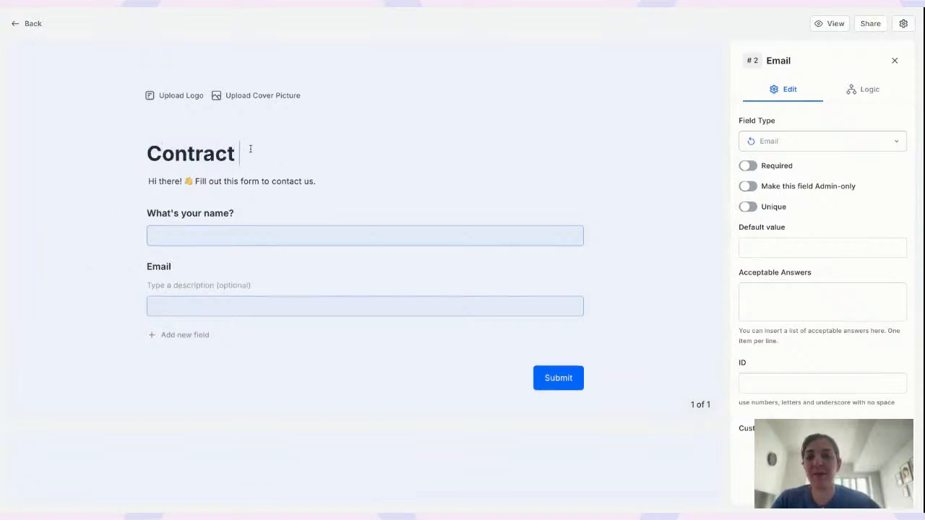
pyautogui.write('form')
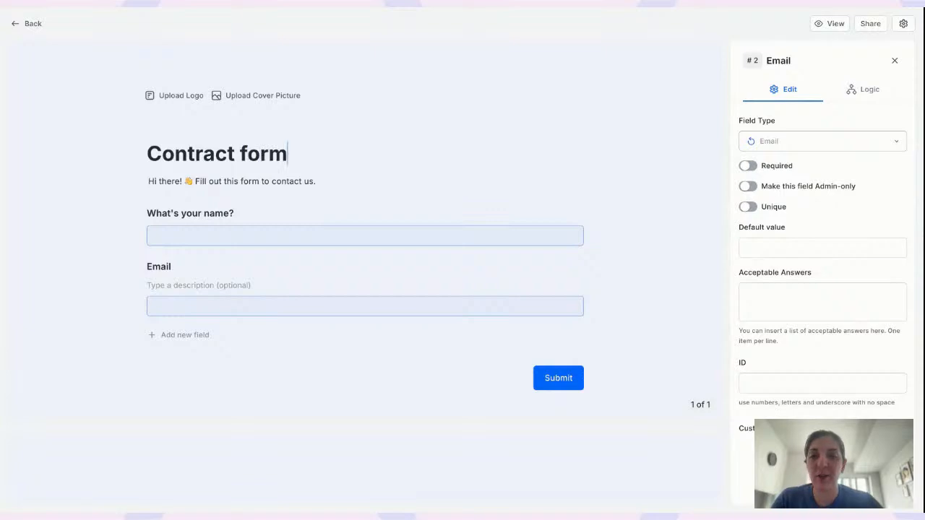
pyautogui.click(892, 63)
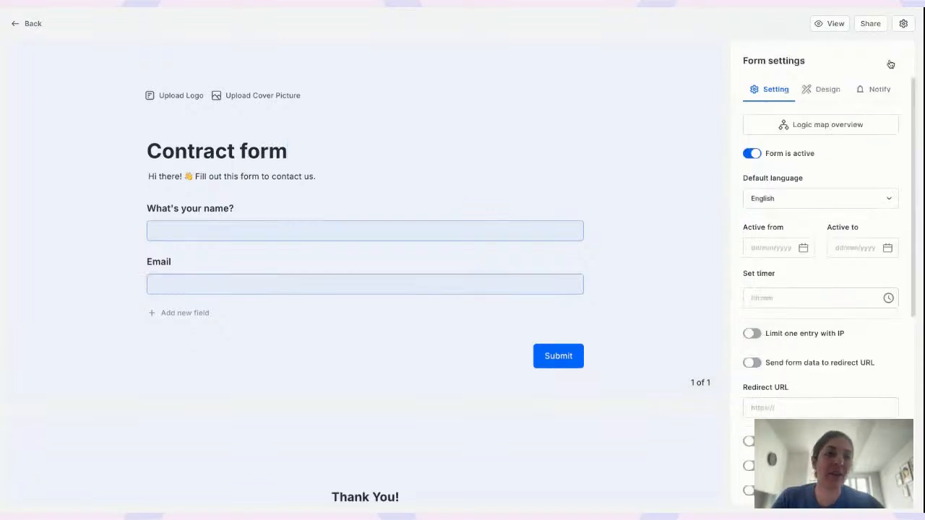
# Turn off Show form title in the Design settings and preview the untitled form
pyautogui.click(818, 92)
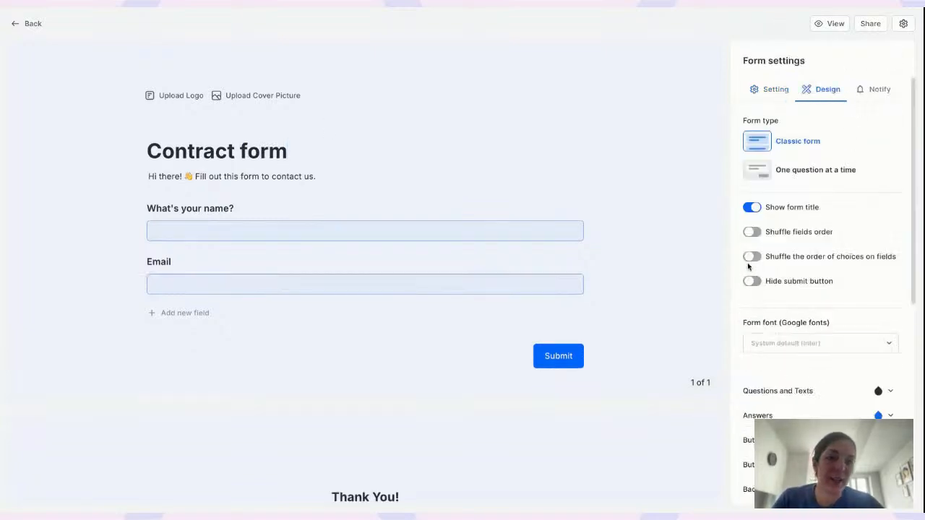
pyautogui.click(753, 207)
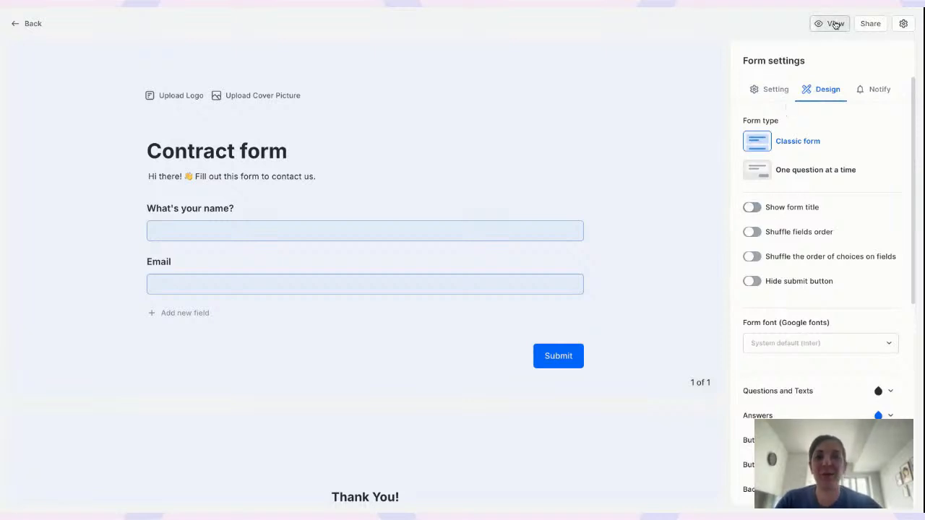
pyautogui.click(834, 24)
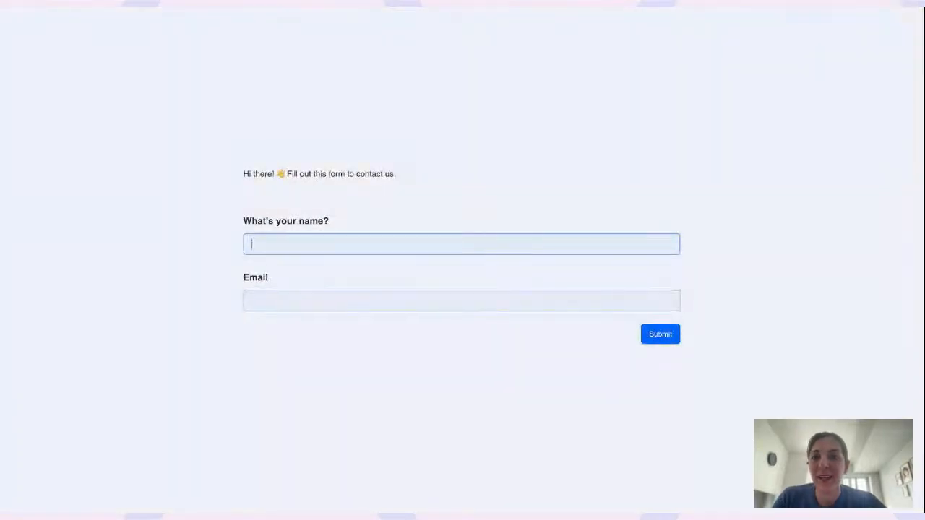
pyautogui.hotkey('ctrl', 'w')
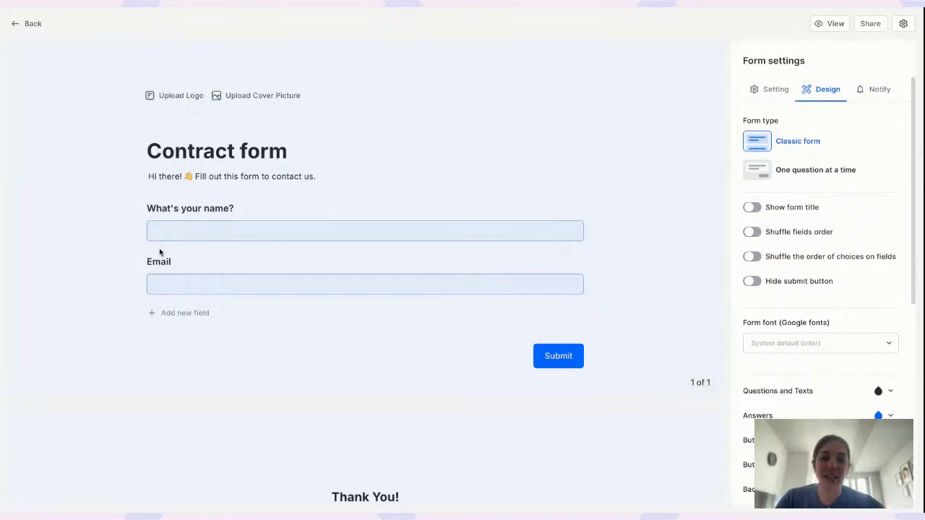
# Add a required Signature field after the Email question
pyautogui.click(121, 263)
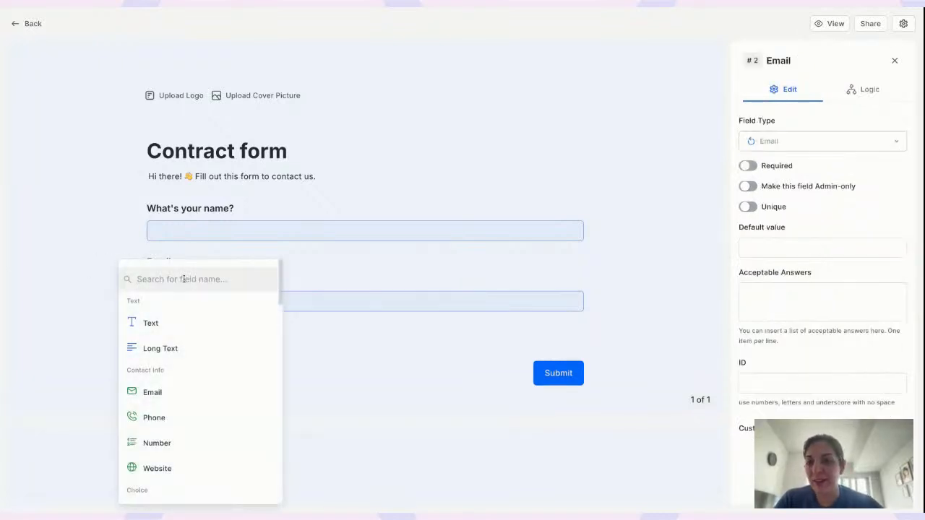
pyautogui.write('sign')
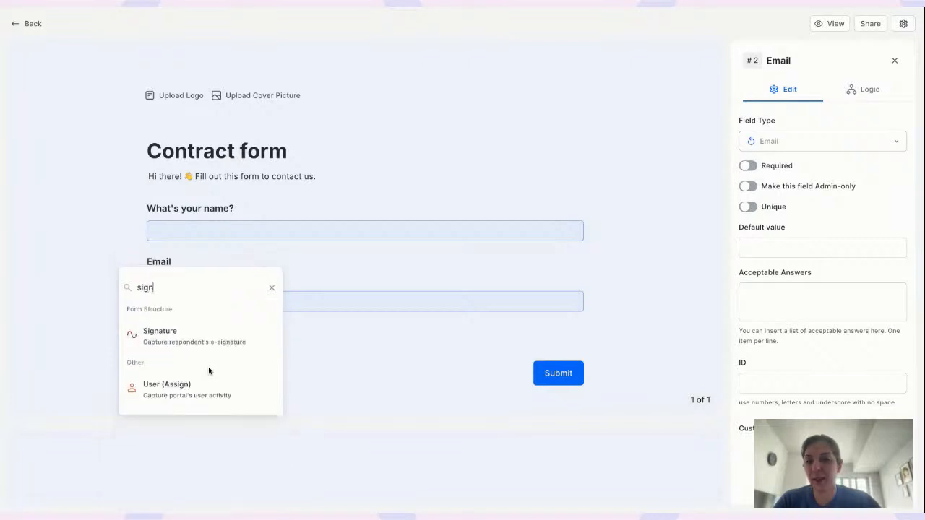
pyautogui.click(218, 349)
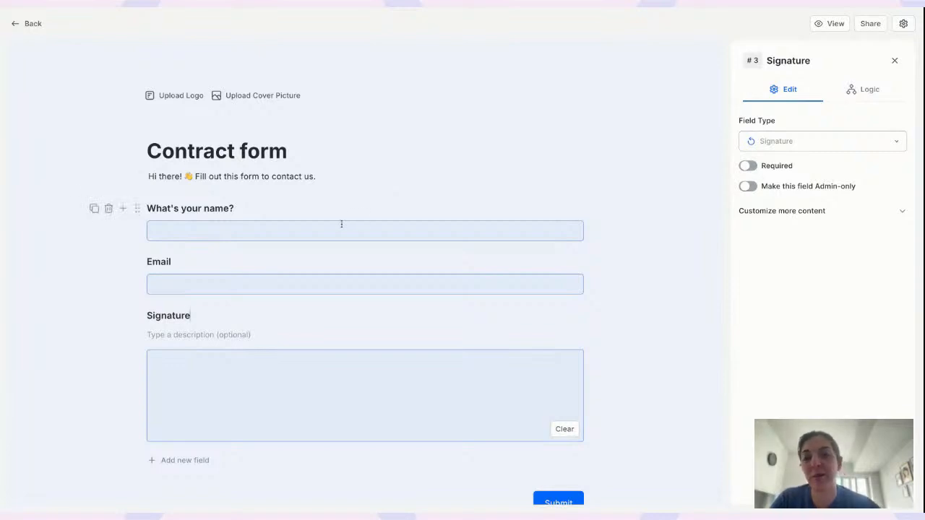
pyautogui.scroll(-2, 342, 224)
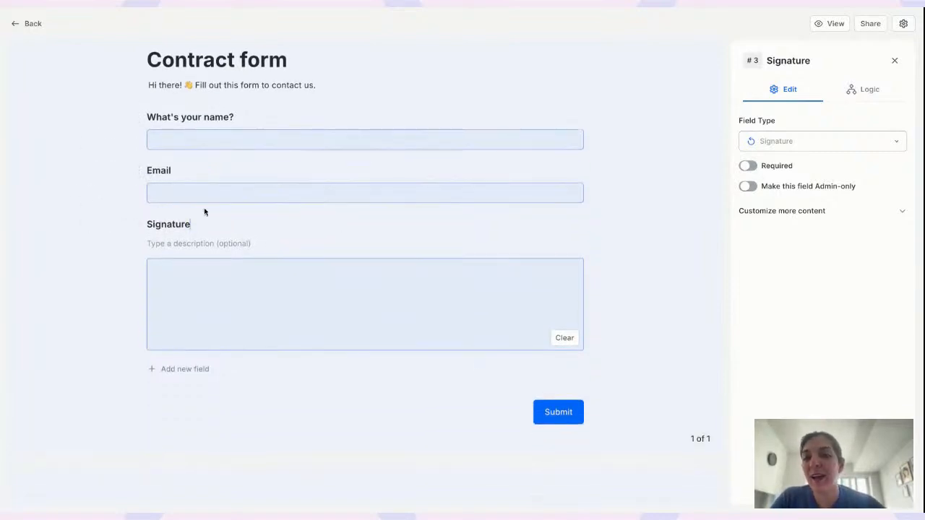
pyautogui.click(747, 166)
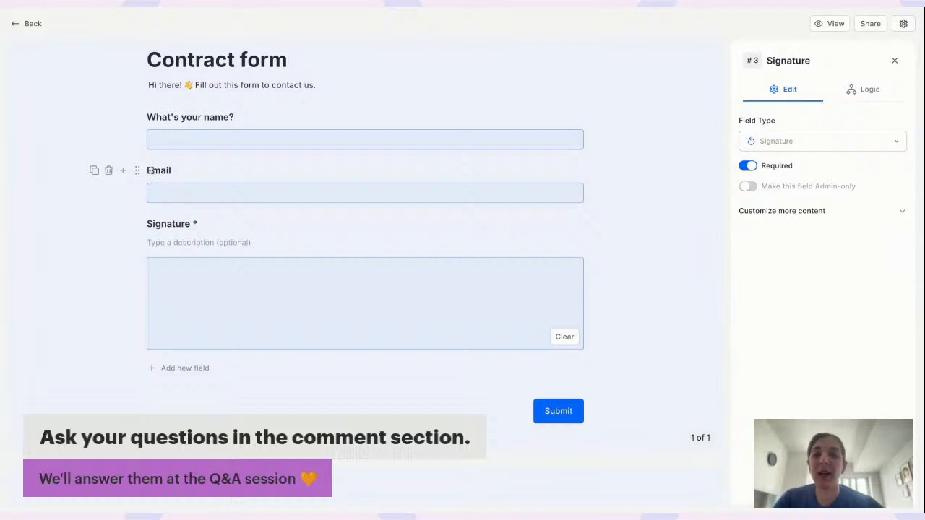
# Add an Email verification field after Email and start retitling its label
pyautogui.click(122, 171)
pyautogui.write('sign')
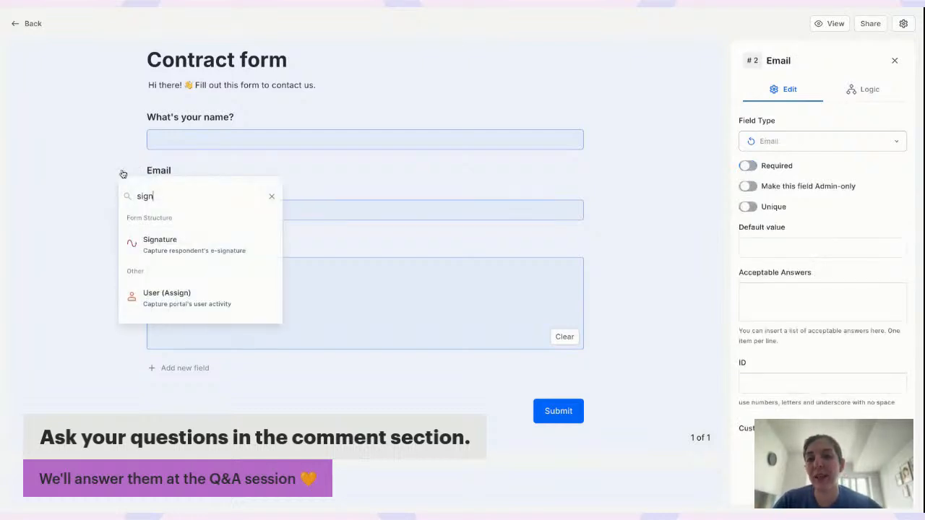
pyautogui.hotkey('ctrl', 'a')
pyautogui.write('email')
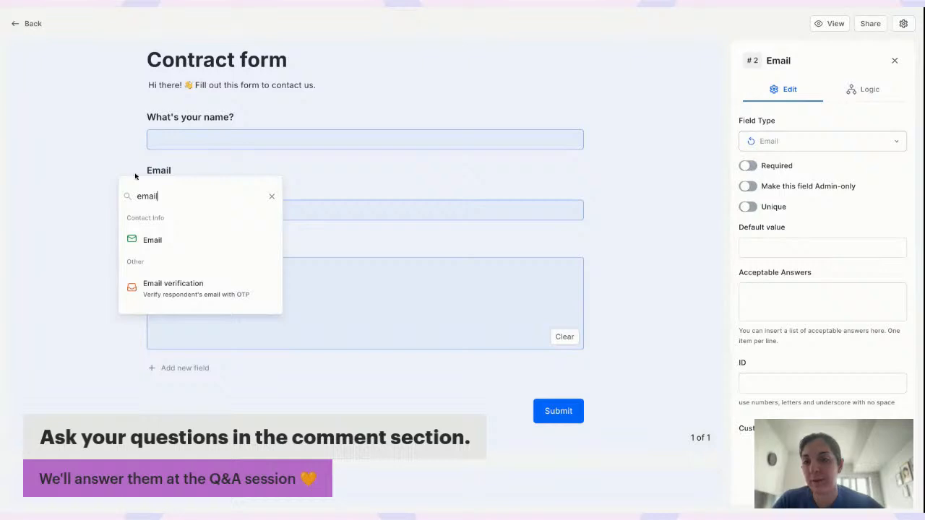
pyautogui.click(200, 286)
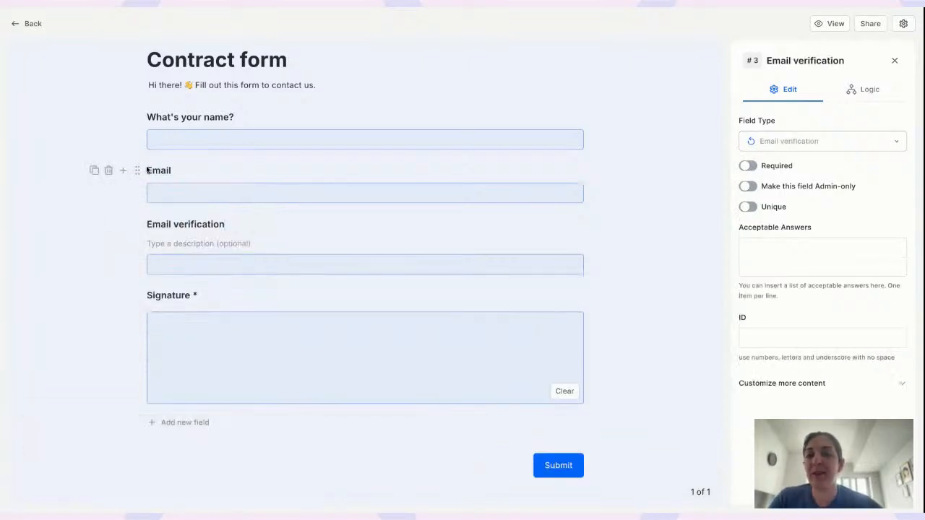
pyautogui.click(174, 171)
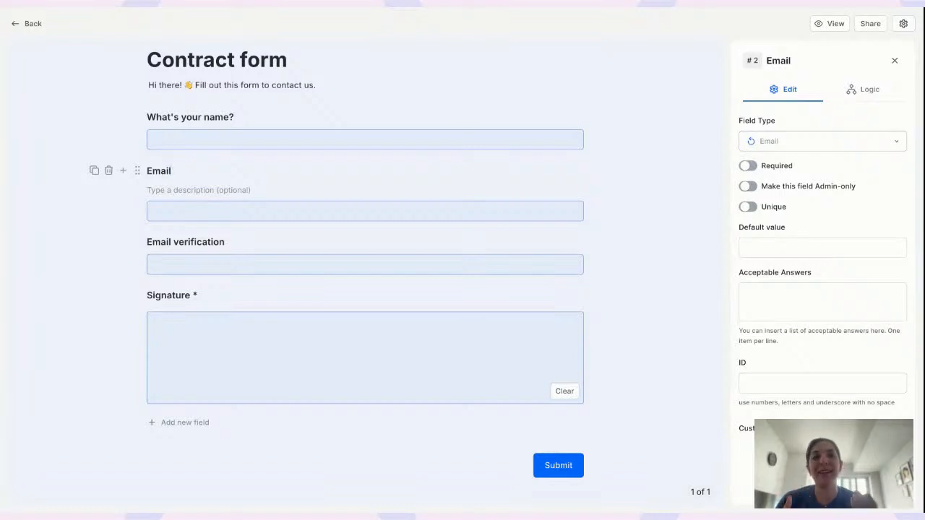
pyautogui.click(226, 241)
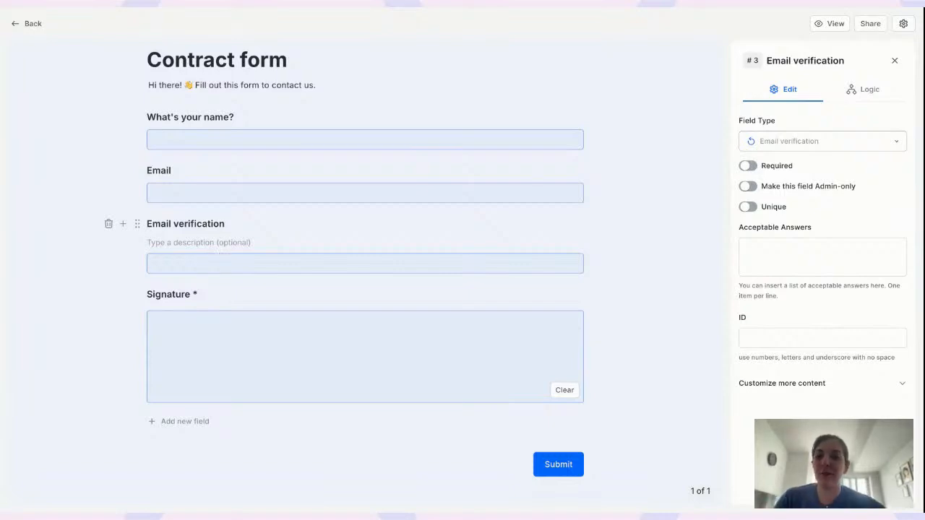
pyautogui.doubleClick(198, 224)
# Rename the verification field 'Email', delete the duplicate Email field, and make it required
pyautogui.press('BackSpace')
pyautogui.press('BackSpace')
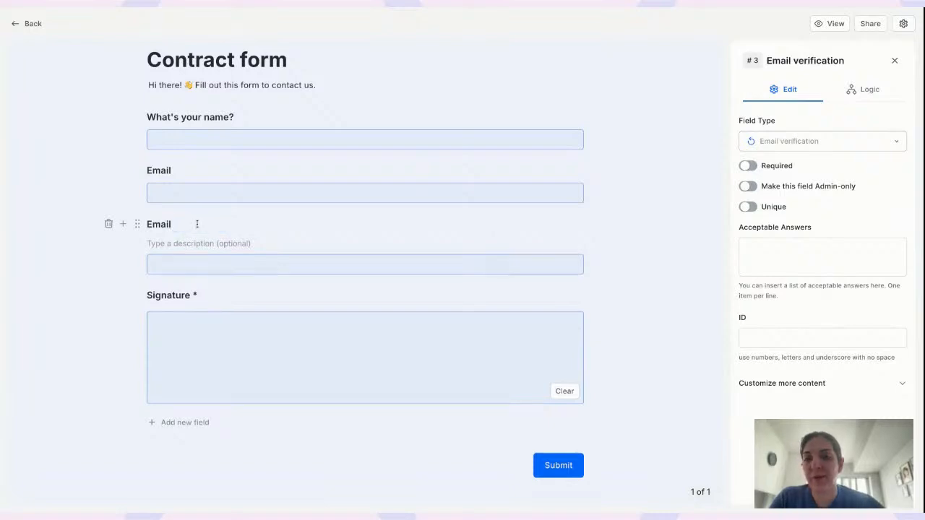
pyautogui.click(109, 172)
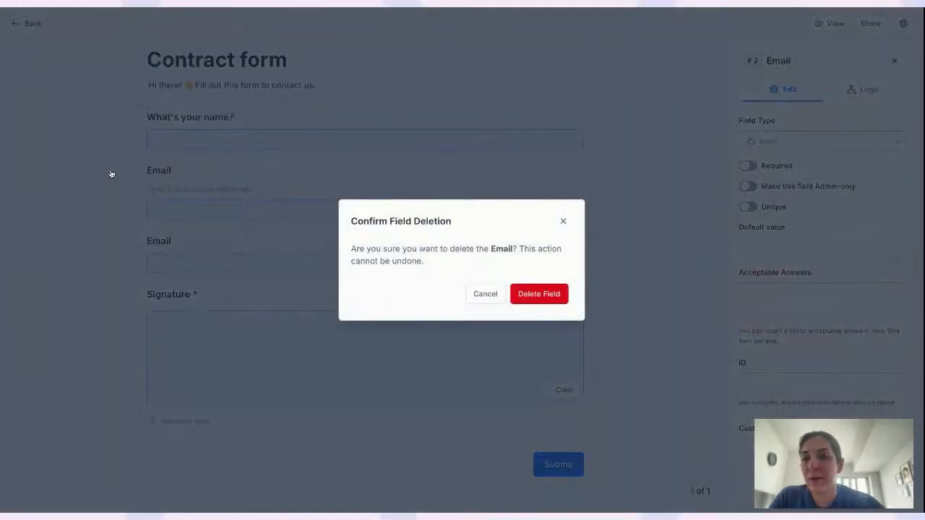
pyautogui.click(527, 295)
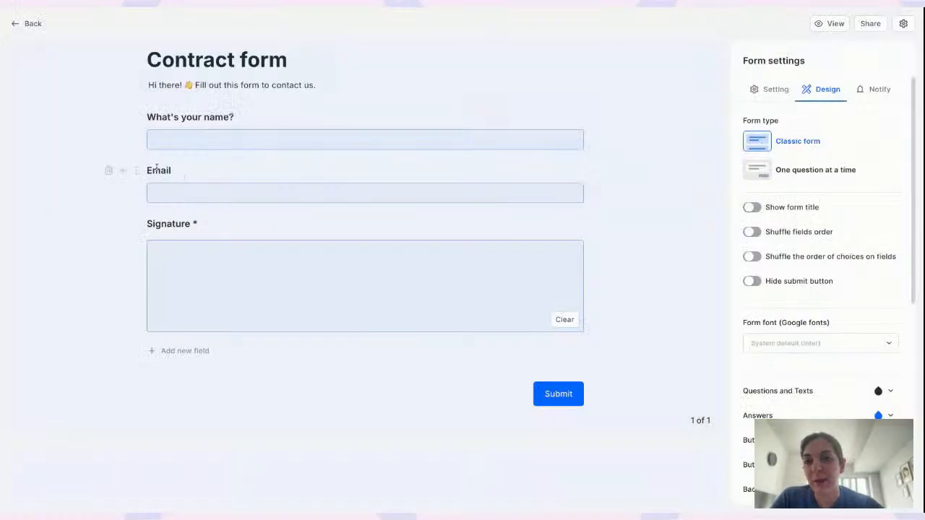
pyautogui.click(156, 168)
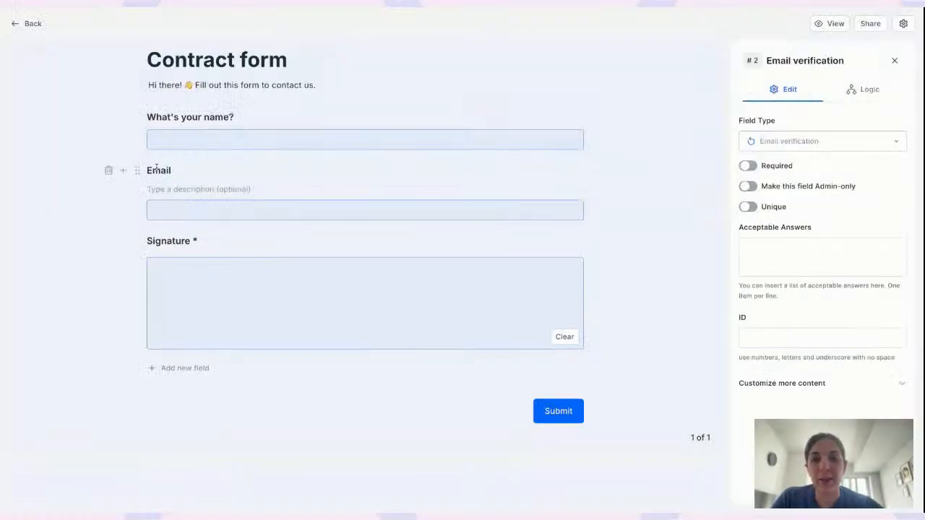
pyautogui.click(751, 169)
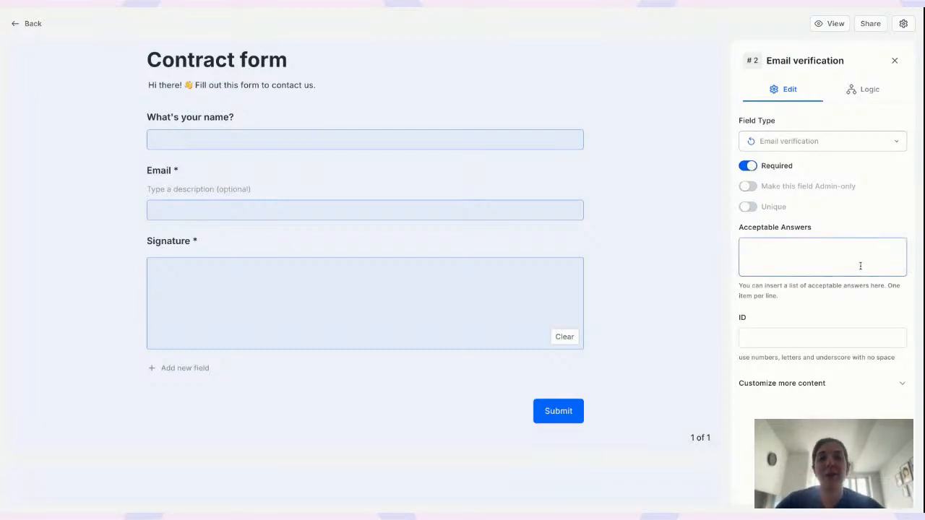
# In the preview, enter a test name and email and request a verification code
pyautogui.click(830, 23)
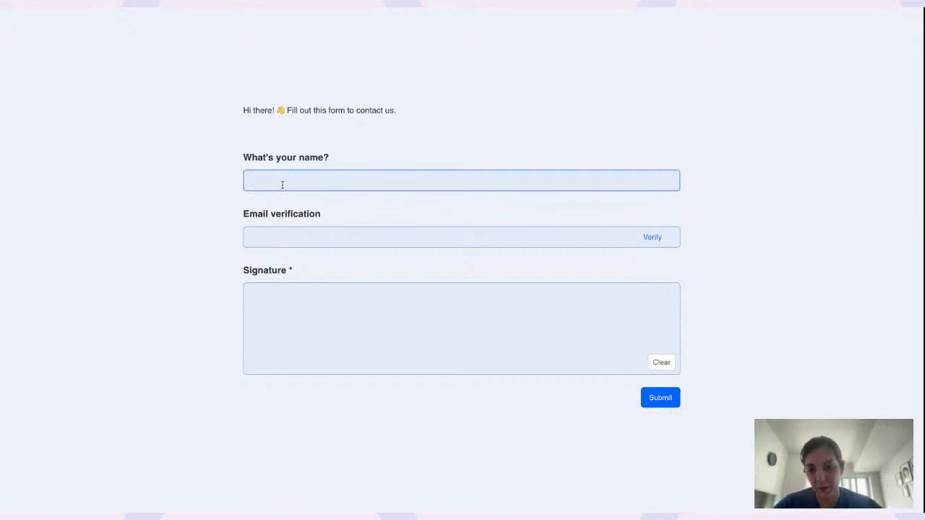
pyautogui.write('Noosh')
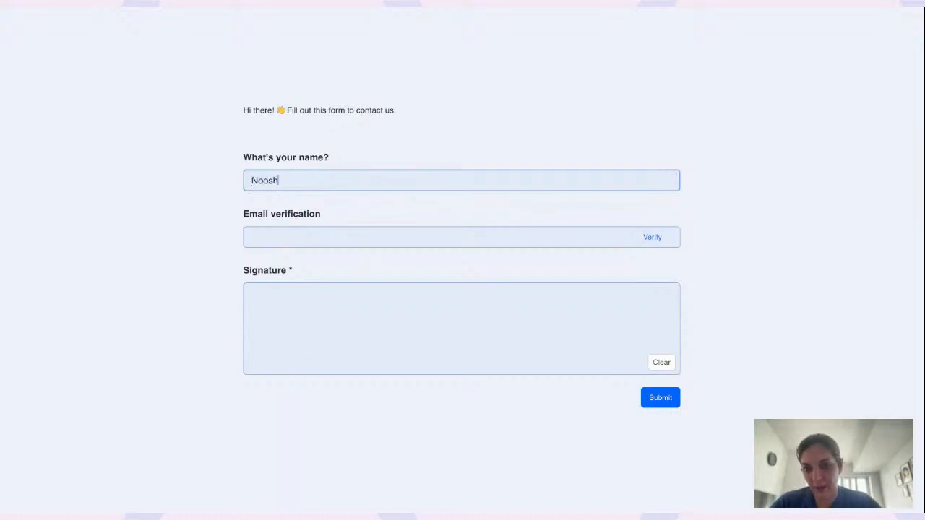
pyautogui.click(286, 234)
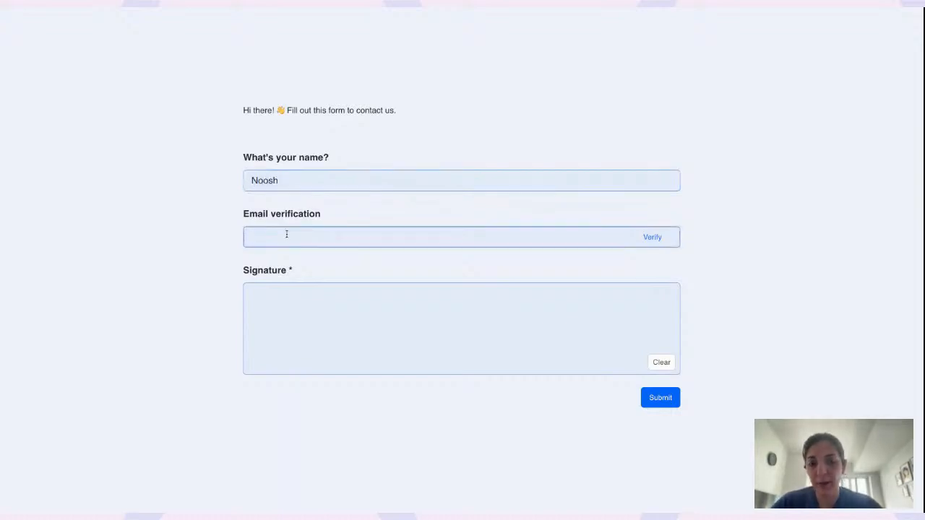
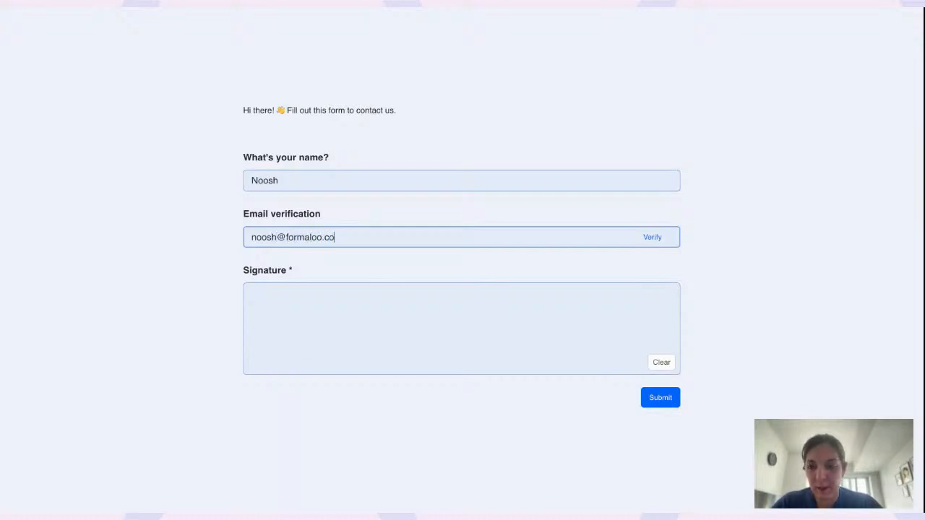
pyautogui.click(652, 238)
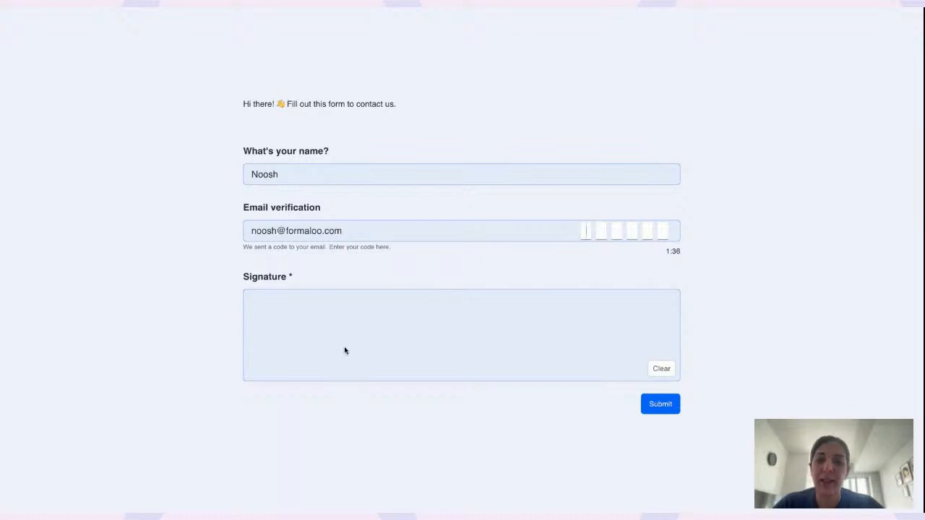
# Draw a signature, paste the emailed verification code, and submit the entry
pyautogui.moveTo(312, 356)
pyautogui.mouseDown()
pyautogui.moveTo(368, 332)
pyautogui.moveTo(423, 325)
pyautogui.moveTo(390, 348)
pyautogui.moveTo(538, 315)
pyautogui.mouseUp()
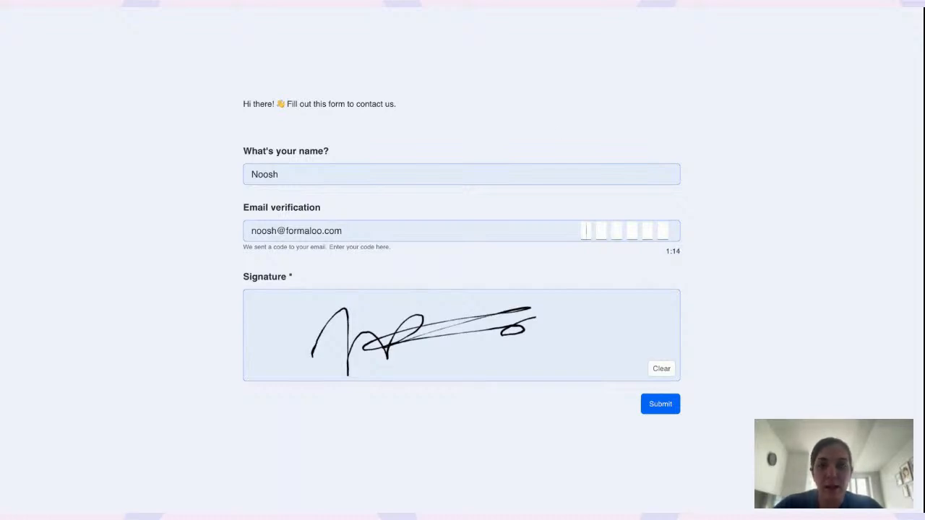
pyautogui.press('super+v')
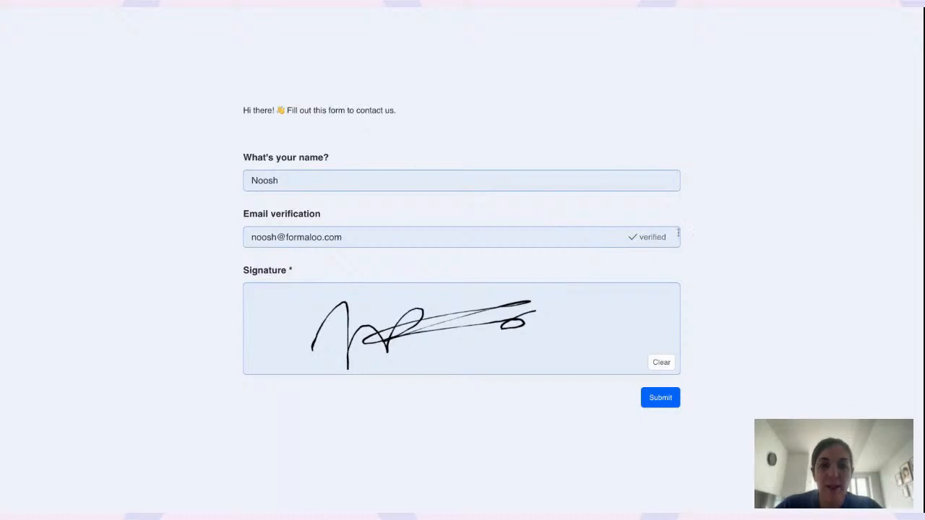
pyautogui.click(661, 399)
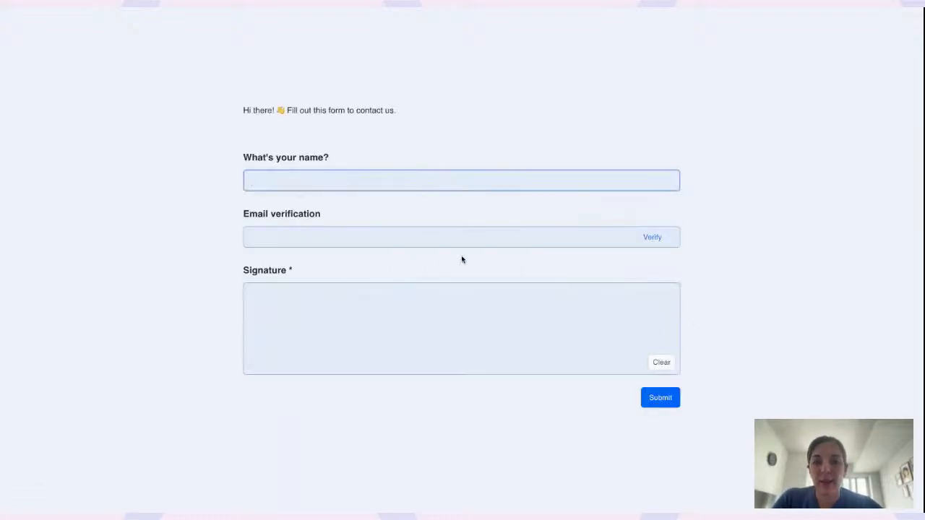
# Submit a second test entry with email, signature and name but no verification, then reload
pyautogui.click(382, 232)
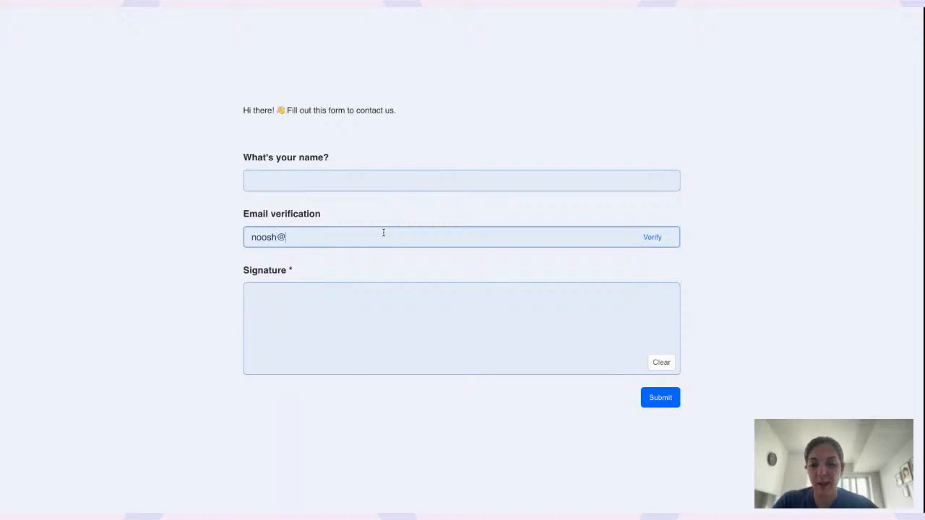
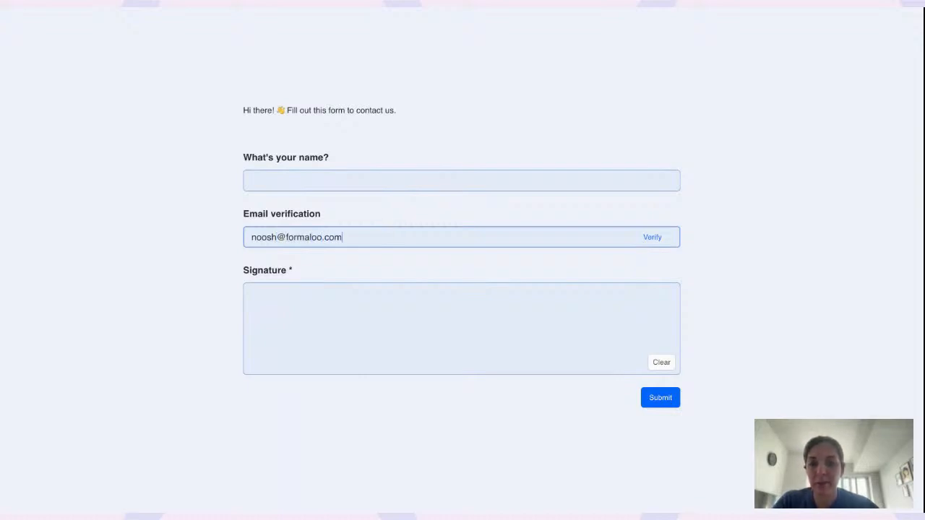
pyautogui.click(479, 310)
pyautogui.moveTo(455, 318)
pyautogui.mouseDown()
pyautogui.moveTo(410, 361)
pyautogui.moveTo(514, 326)
pyautogui.mouseUp()
pyautogui.click(328, 185)
pyautogui.write('Noosh')
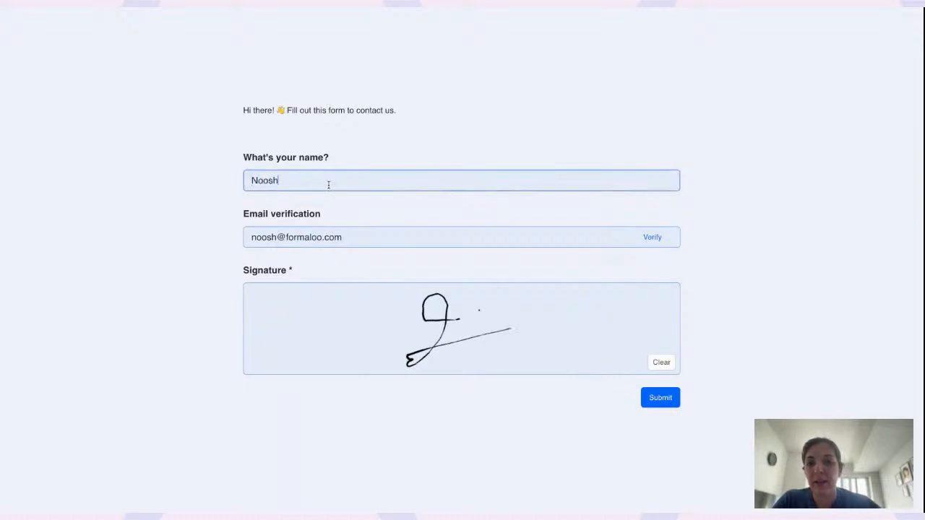
pyautogui.click(657, 396)
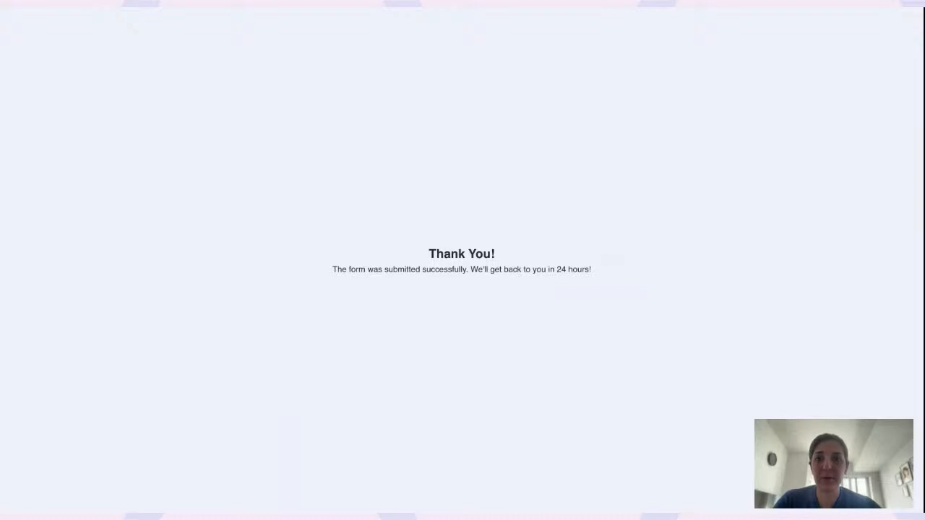
pyautogui.press('super+r')
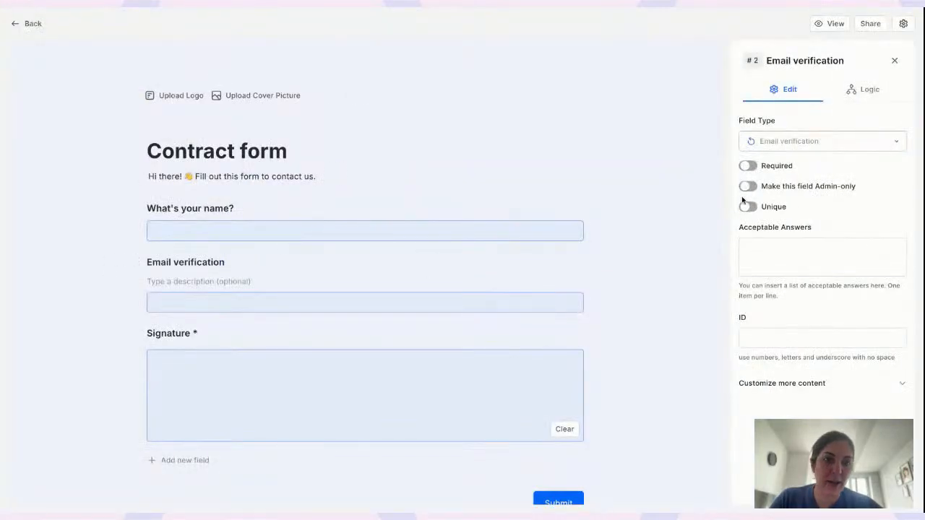
# Make Email verification required, then submit a preview entry with name, unverified email and signature
pyautogui.click(748, 166)
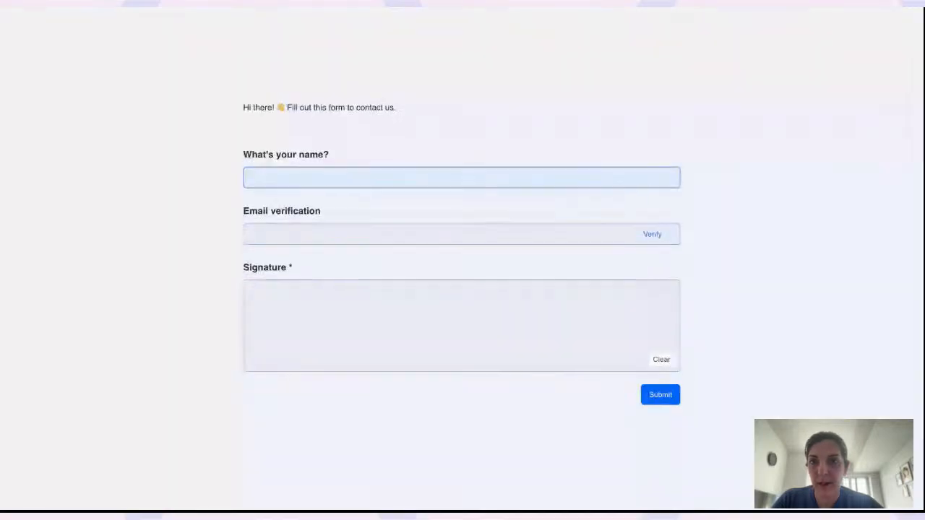
pyautogui.click(441, 186)
pyautogui.write('Noosh')
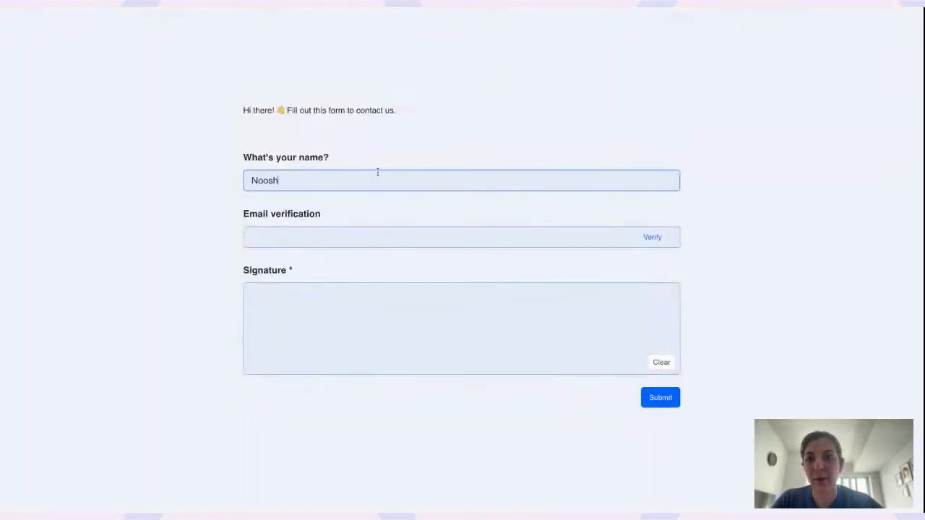
pyautogui.click(305, 234)
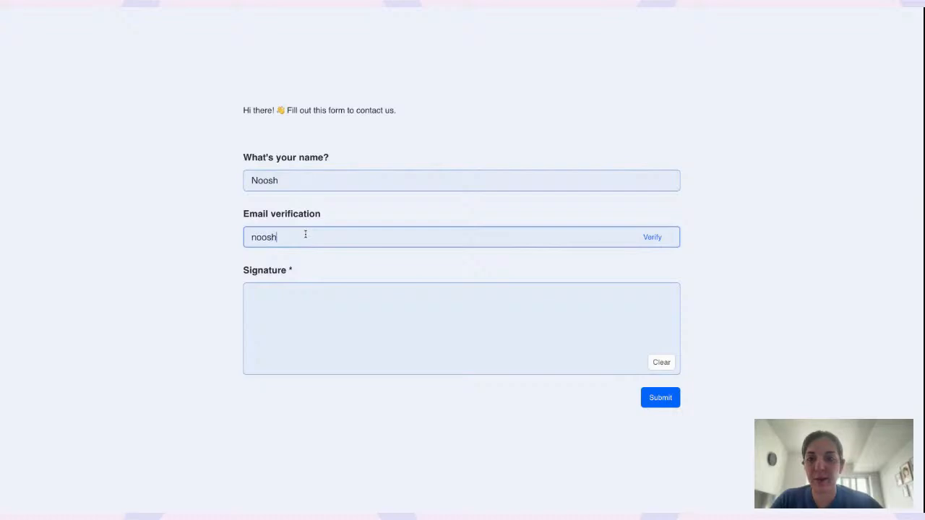
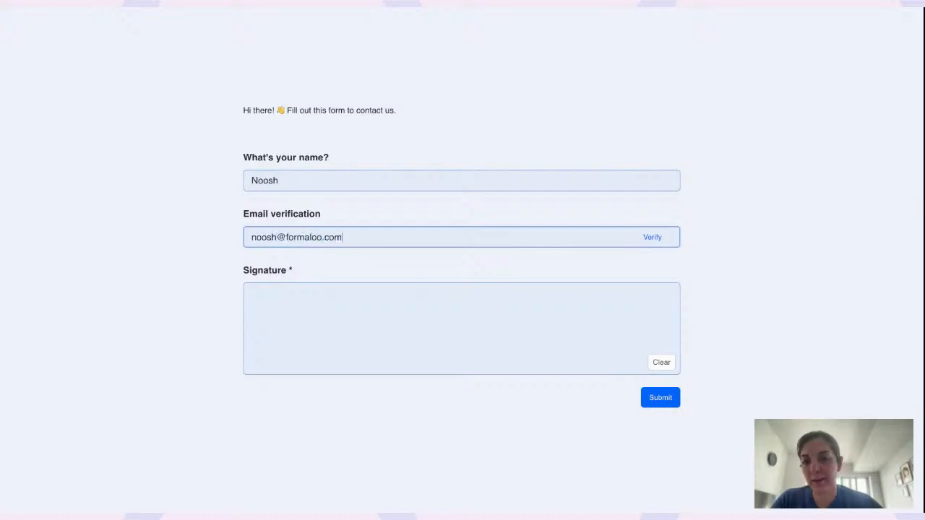
pyautogui.moveTo(338, 341)
pyautogui.mouseDown()
pyautogui.moveTo(384, 302)
pyautogui.moveTo(463, 330)
pyautogui.mouseUp()
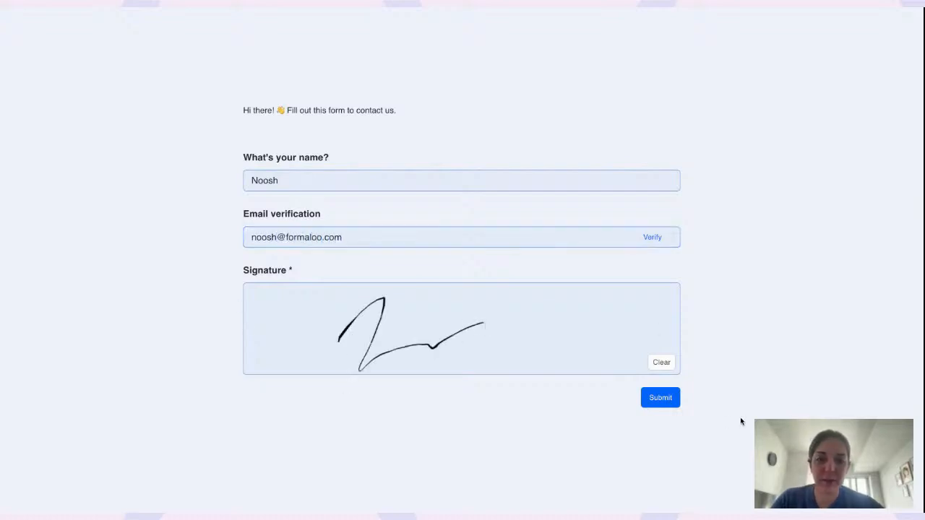
pyautogui.click(667, 402)
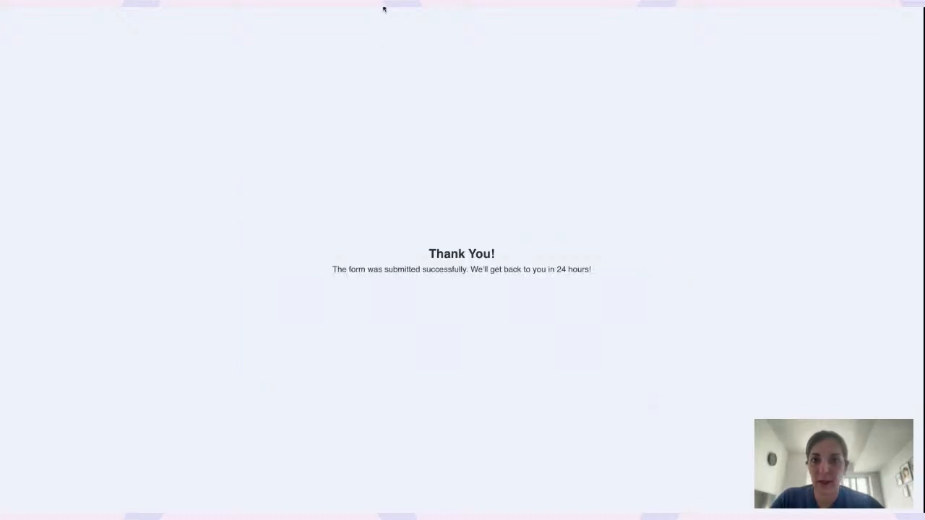
pyautogui.press('super+r')
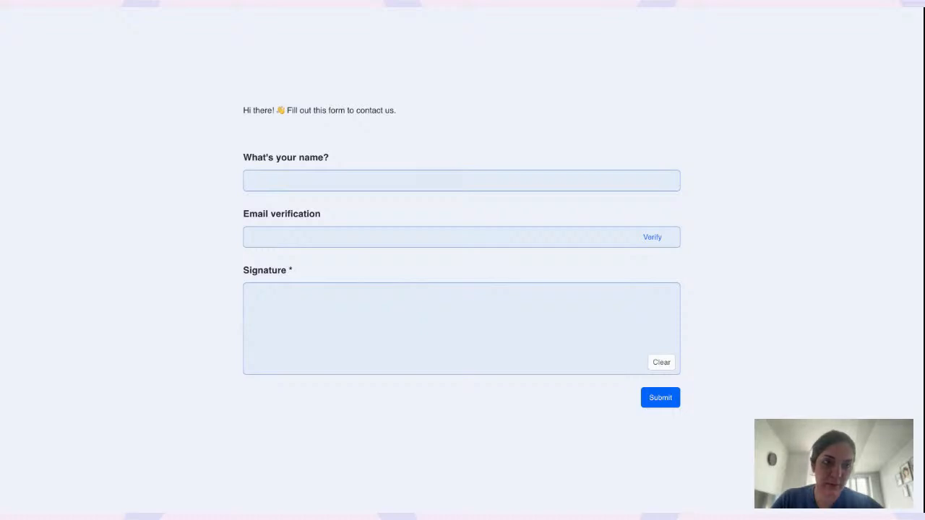
# Enter and then clear an email address, and submit the preview without a signature to trigger validation errors
pyautogui.click(441, 181)
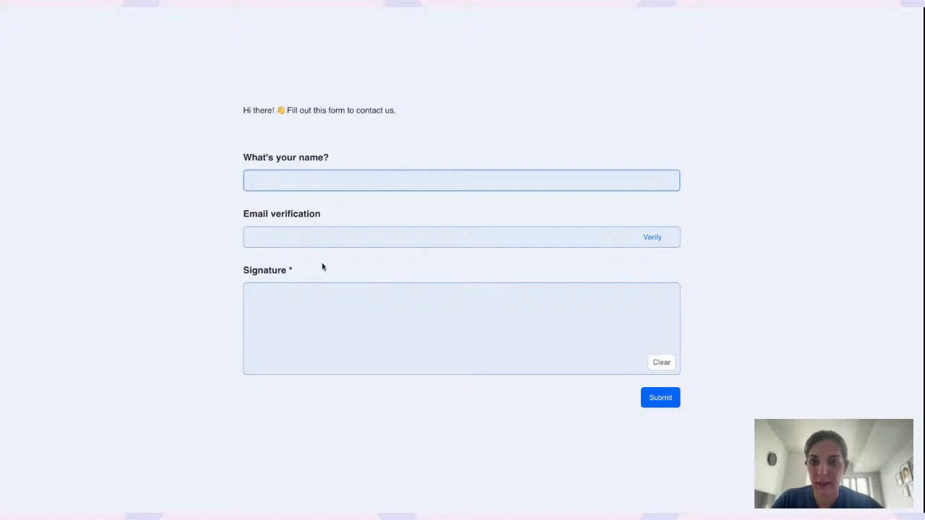
pyautogui.click(320, 238)
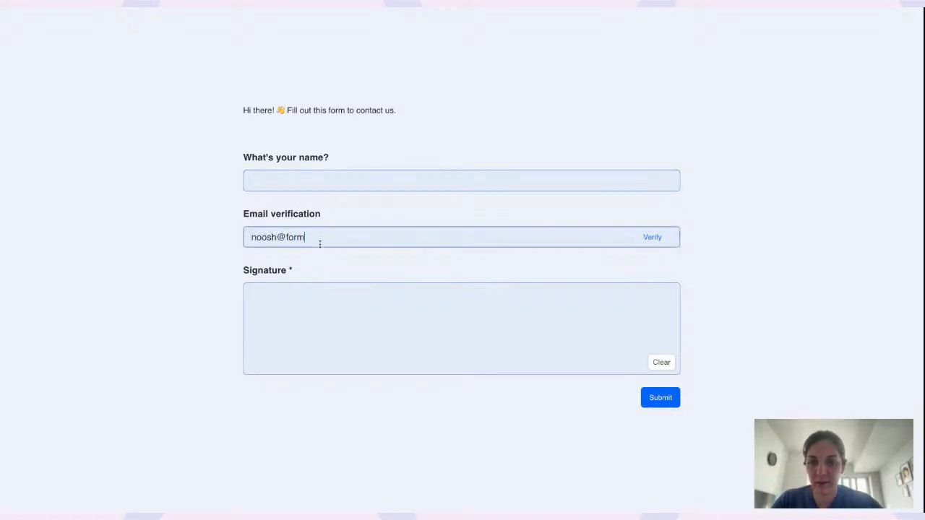
pyautogui.hotkey('ctrl', 'a')
pyautogui.press('BackSpace')
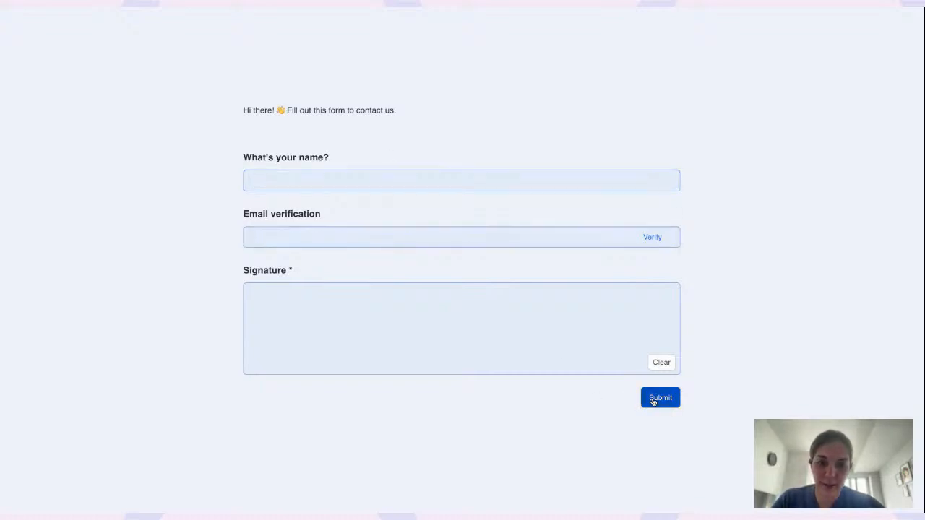
pyautogui.click(657, 398)
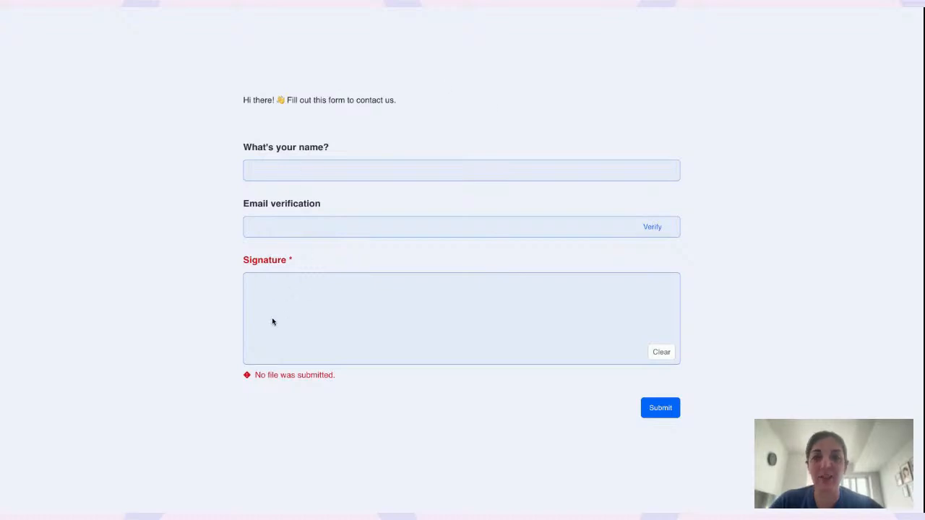
# Draw a signature in the Signature pad and close the preview
pyautogui.moveTo(272, 321)
pyautogui.mouseDown()
pyautogui.moveTo(325, 333)
pyautogui.moveTo(506, 283)
pyautogui.mouseUp()
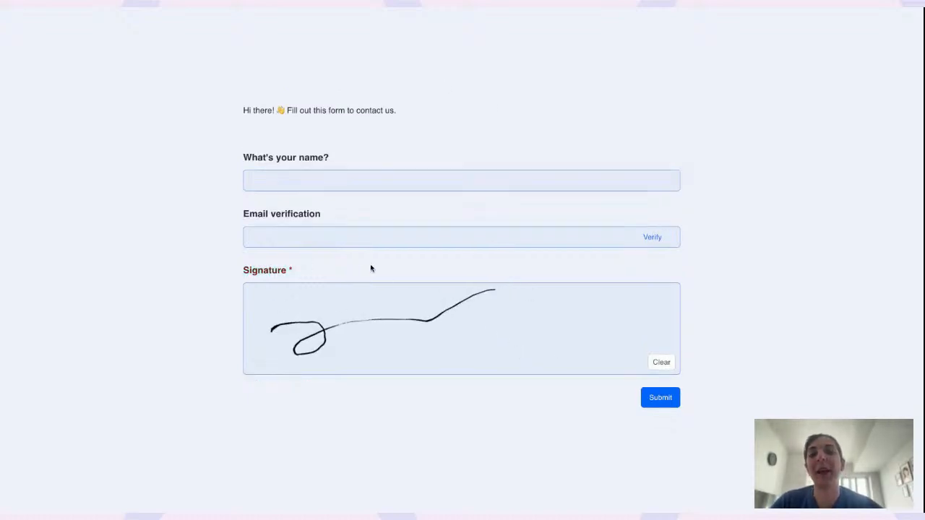
pyautogui.click(347, 236)
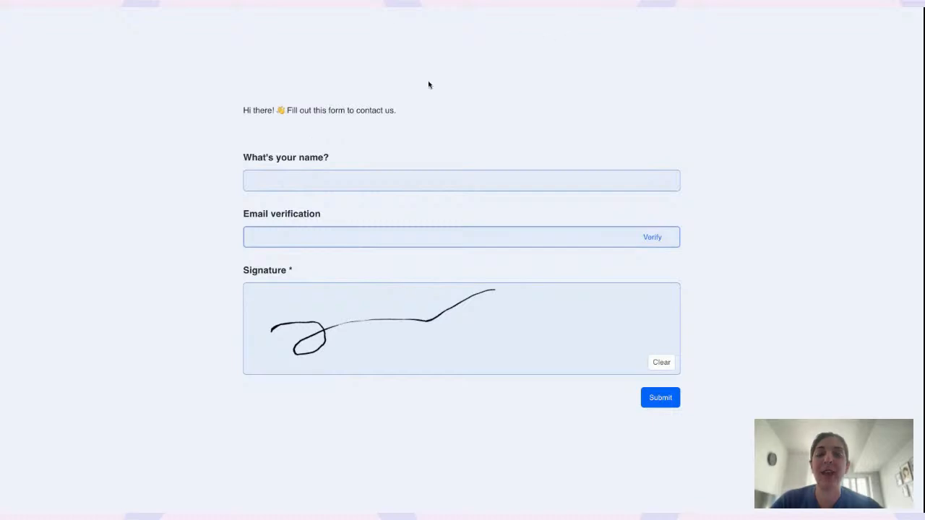
pyautogui.click(406, 468)
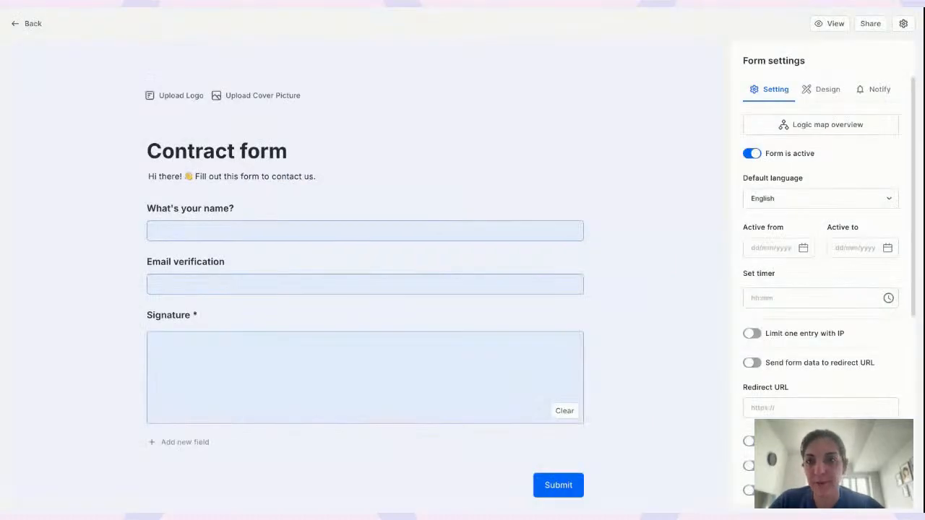
pyautogui.click(192, 278)
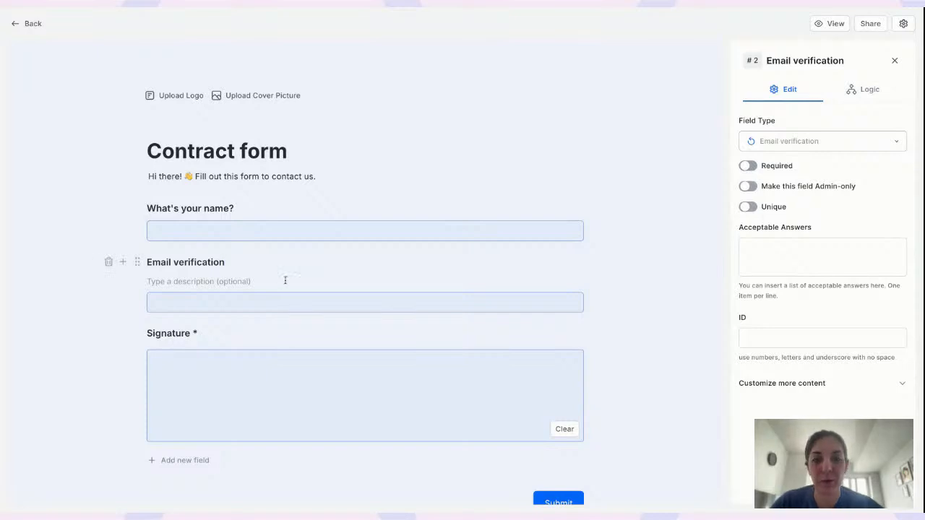
pyautogui.scroll(-2, 286, 281)
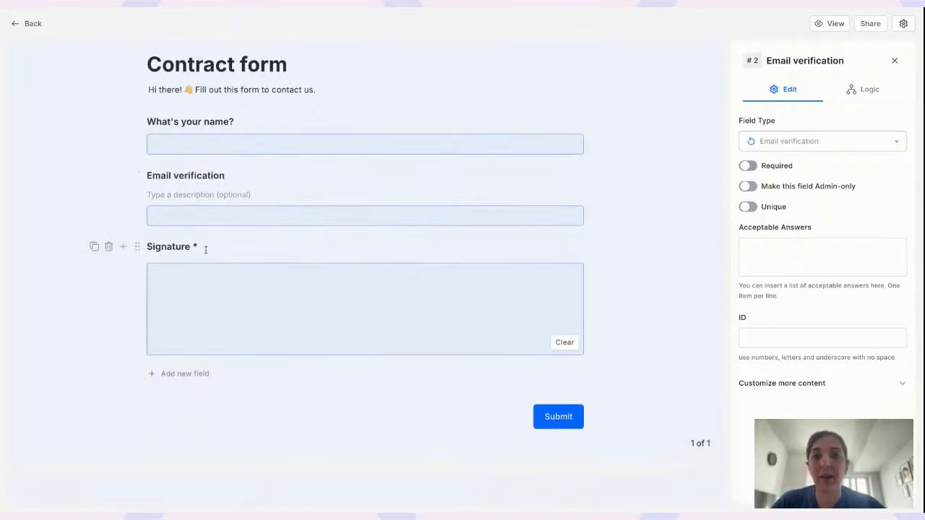
pyautogui.click(205, 248)
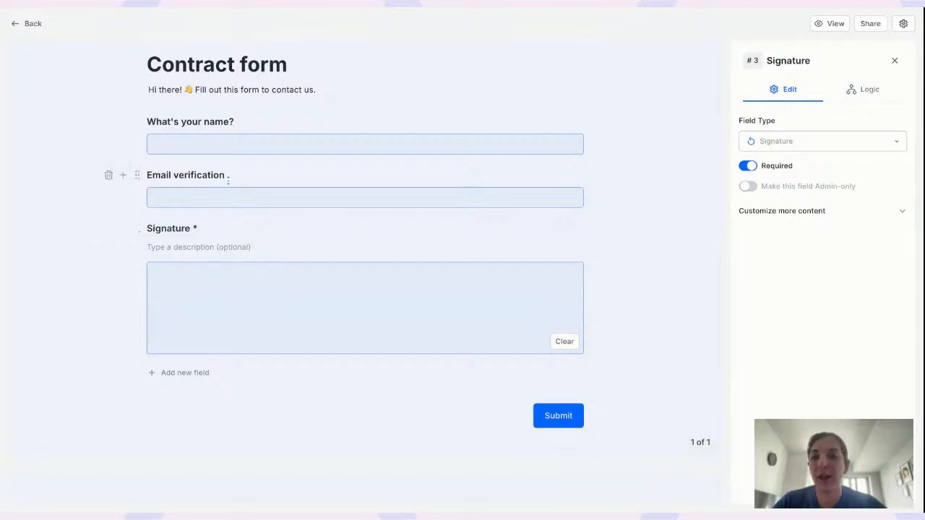
pyautogui.click(202, 231)
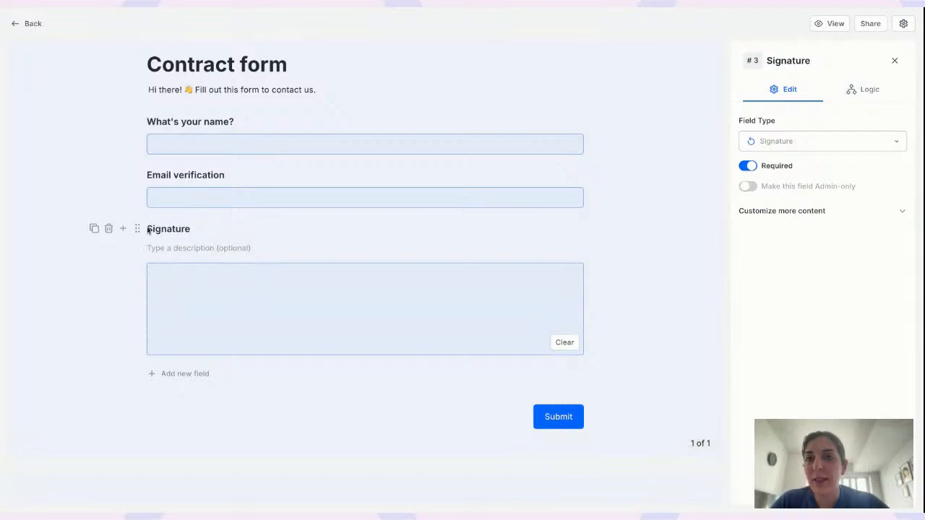
pyautogui.press('Escape')
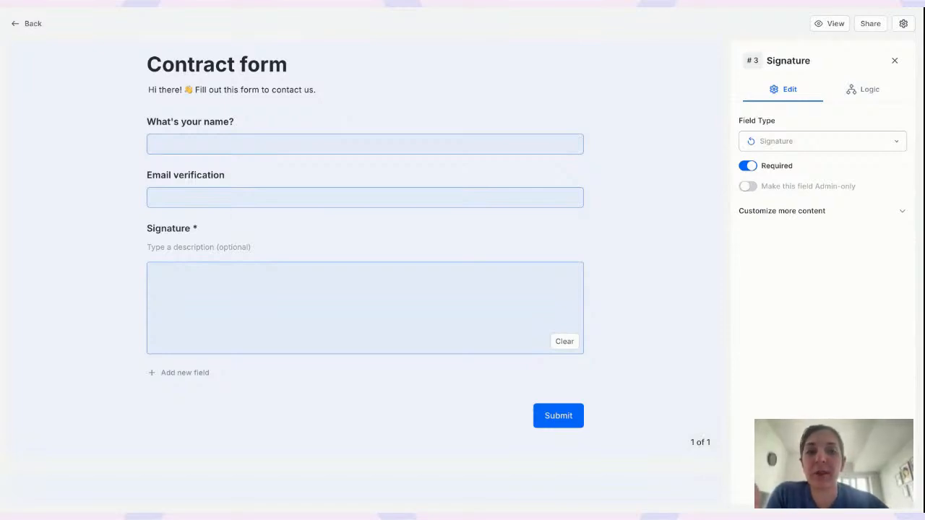
pyautogui.click(894, 63)
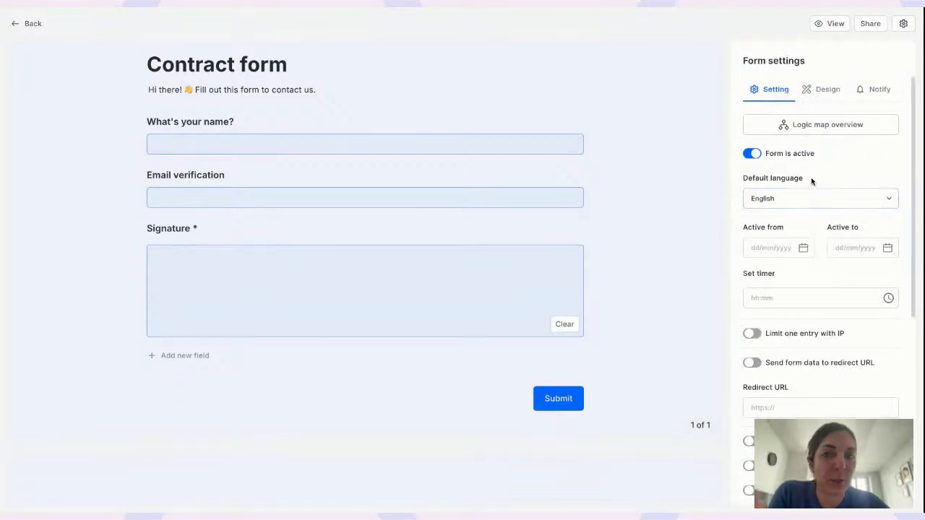
# Turn on Limit one entry with IP
pyautogui.scroll(-3, 811, 181)
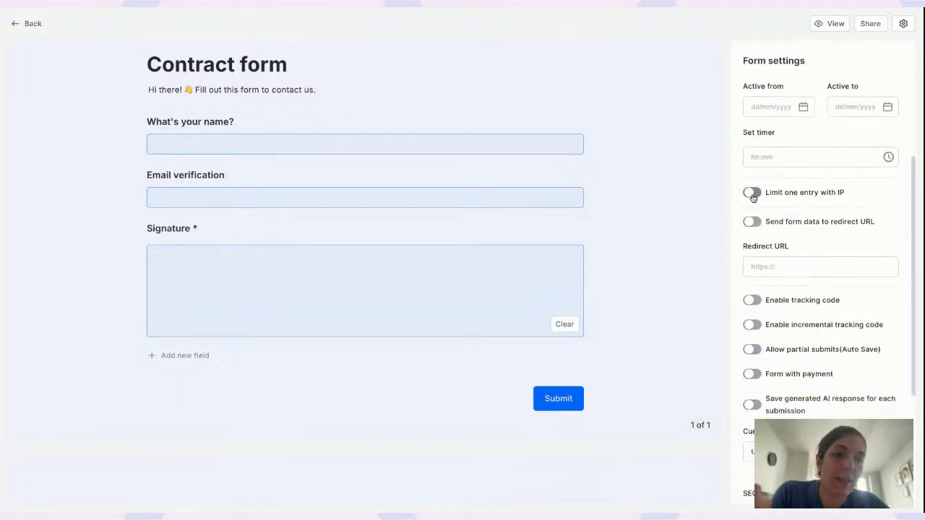
pyautogui.click(752, 193)
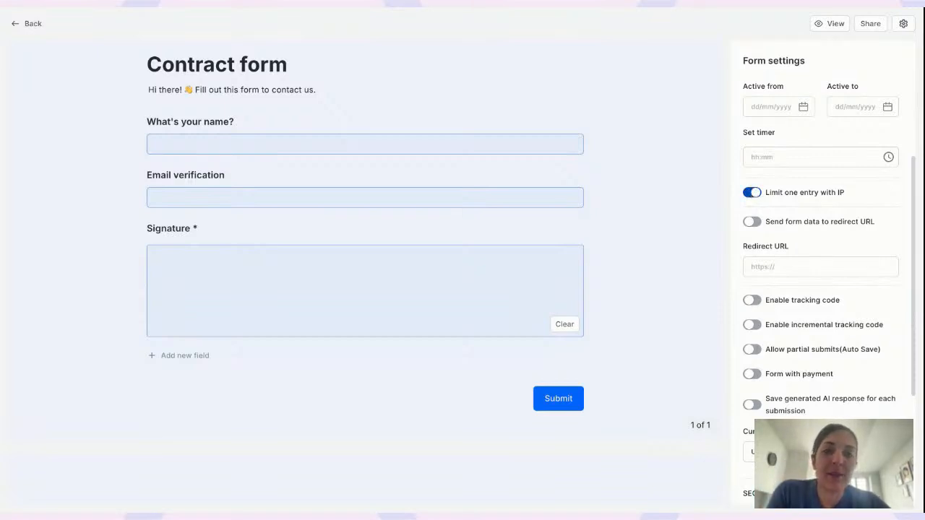
pyautogui.scroll(1, 634, 209)
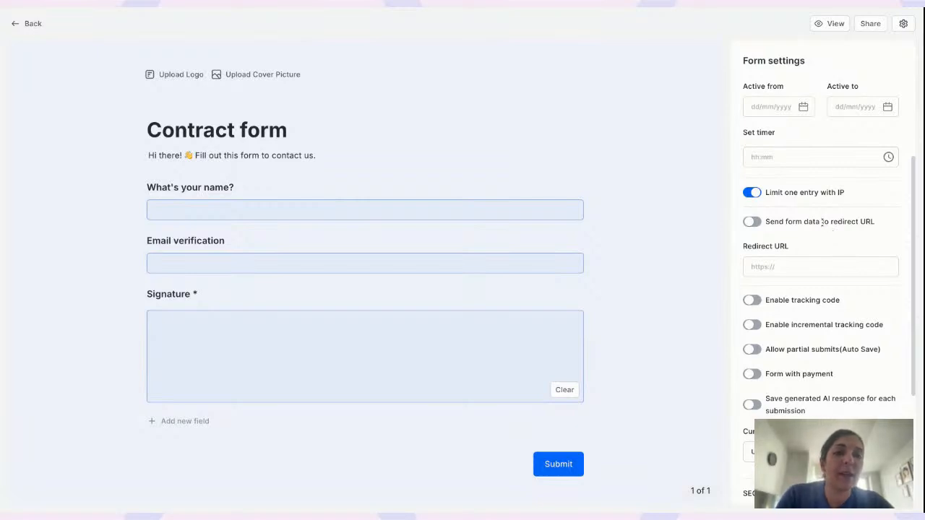
# Enable Allow partial submits (Auto Save) and the Show save now and resume later button
pyautogui.scroll(-2, 822, 222)
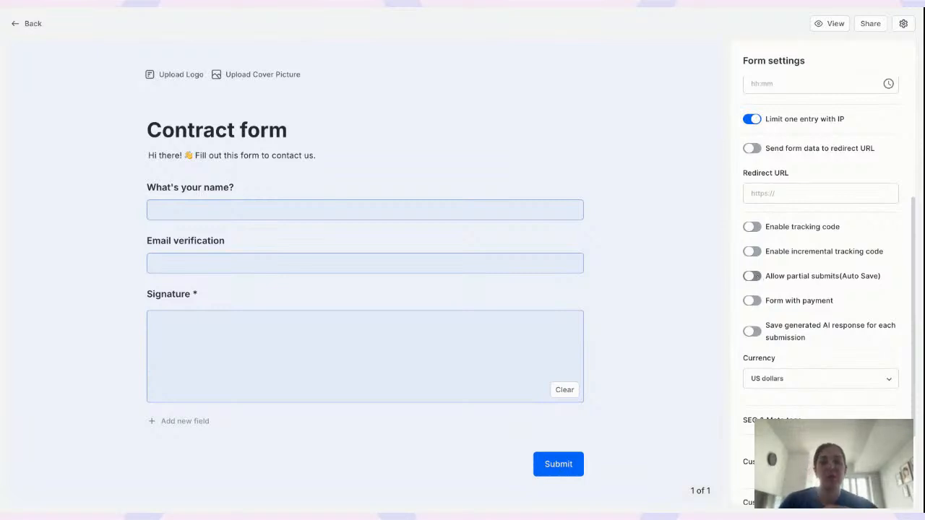
pyautogui.click(751, 276)
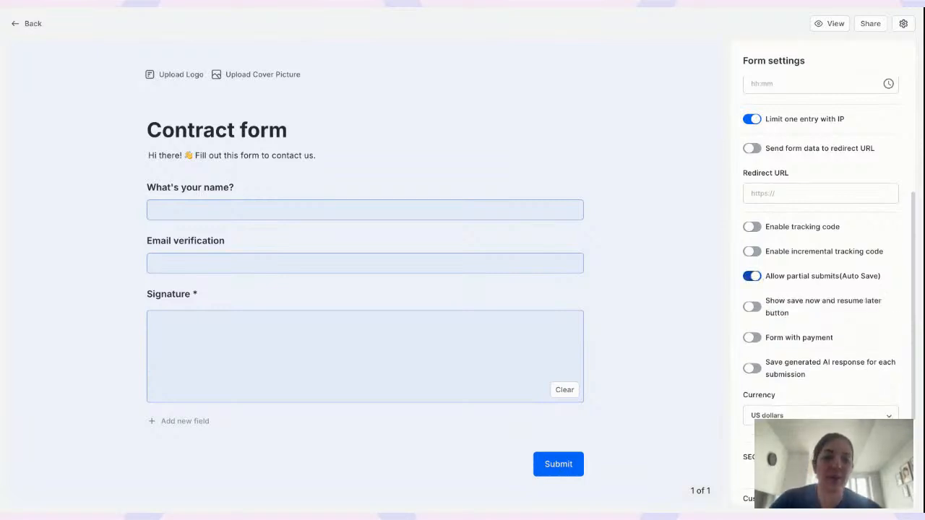
pyautogui.click(751, 306)
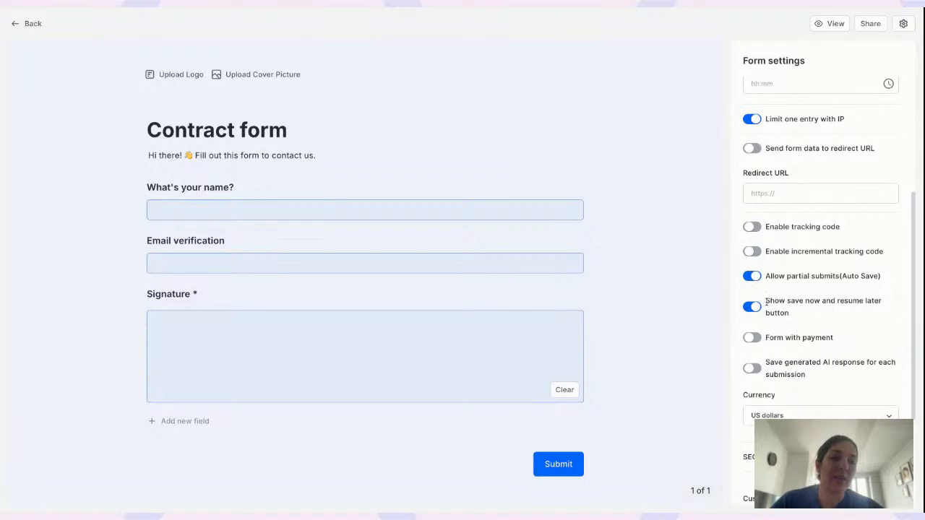
pyautogui.moveTo(766, 300); pyautogui.dragTo(793, 319)
pyautogui.click(810, 301)
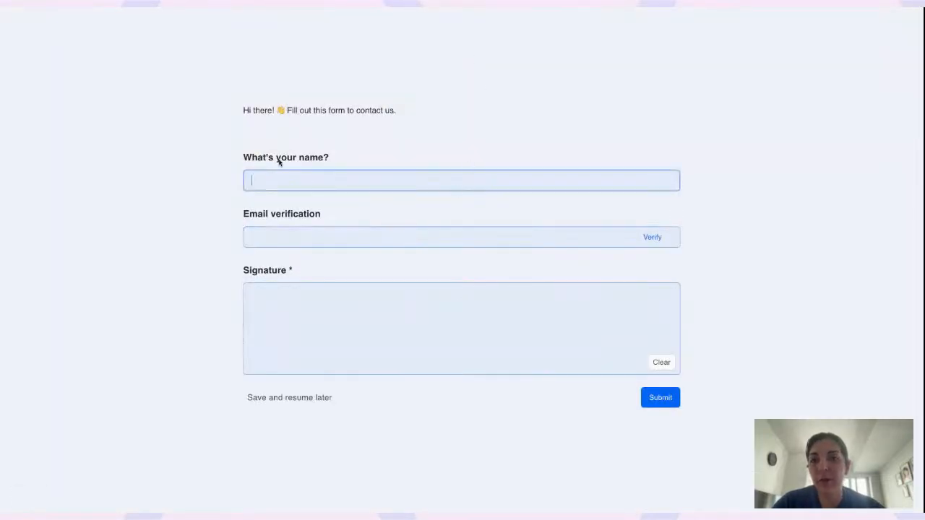
# Enter a name, request a save-and-resume-later link, then close the link window
pyautogui.write('Noosh')
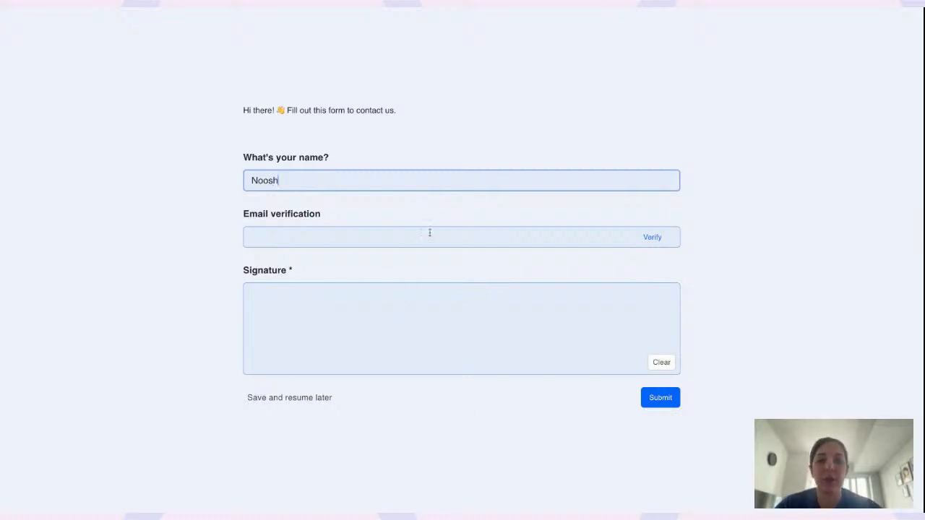
pyautogui.click(304, 401)
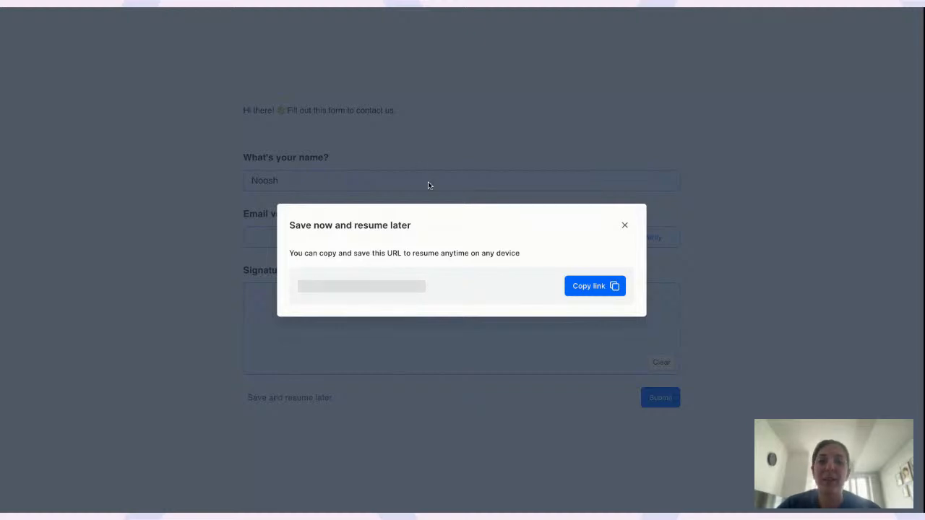
pyautogui.click(624, 224)
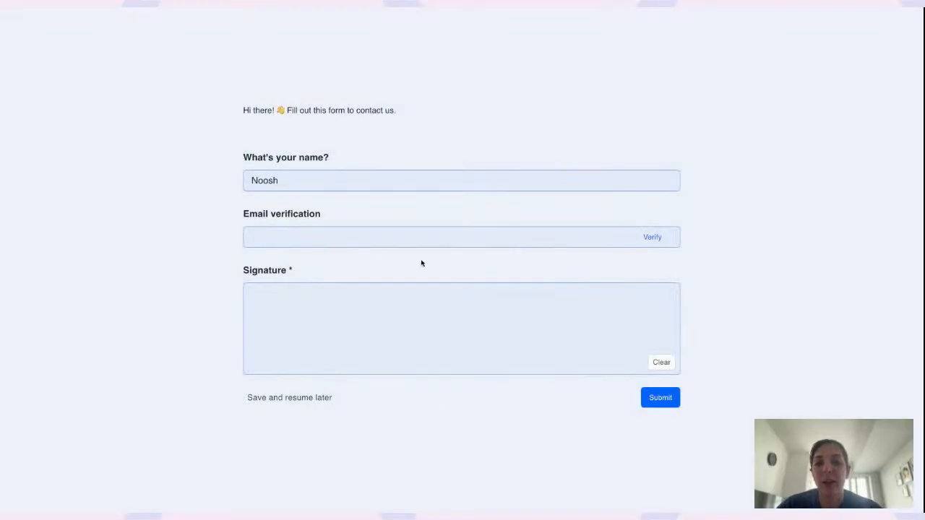
# Fill in the name and email address, then request the resume-later link again
pyautogui.click(347, 234)
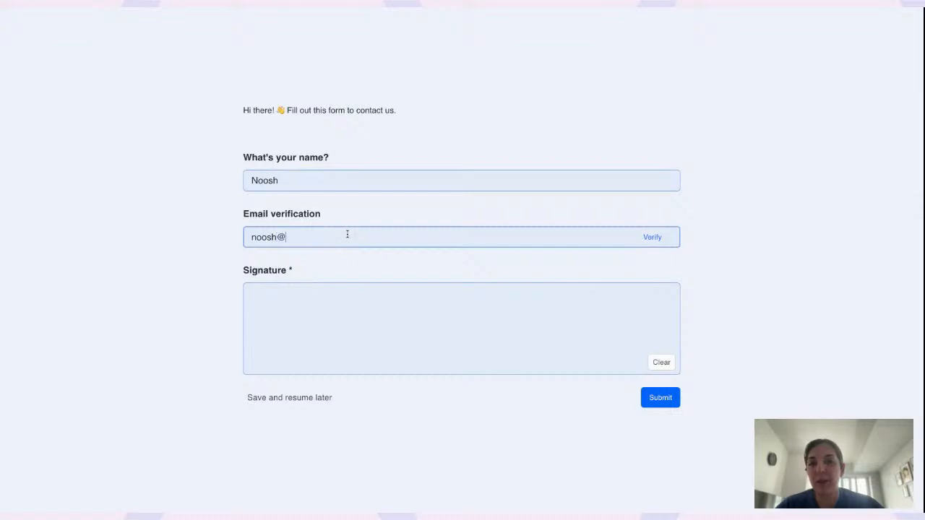
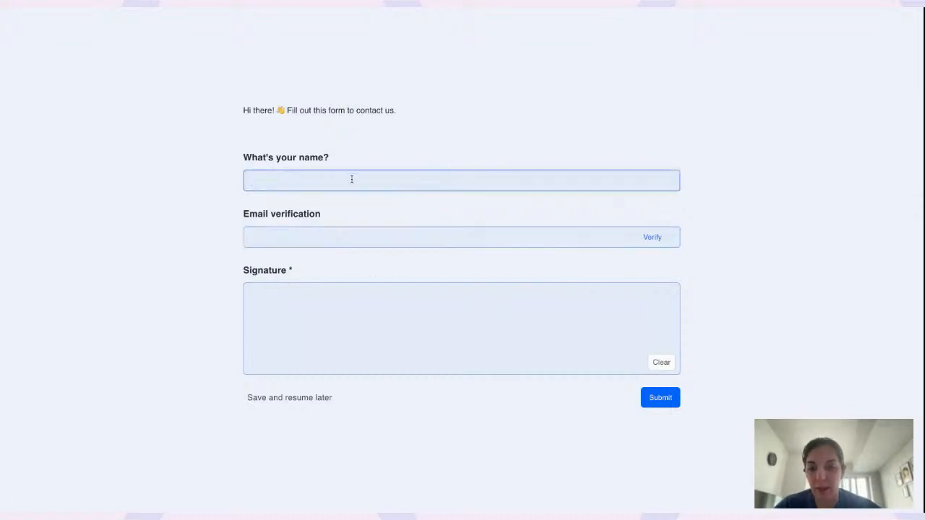
pyautogui.write('Noosh')
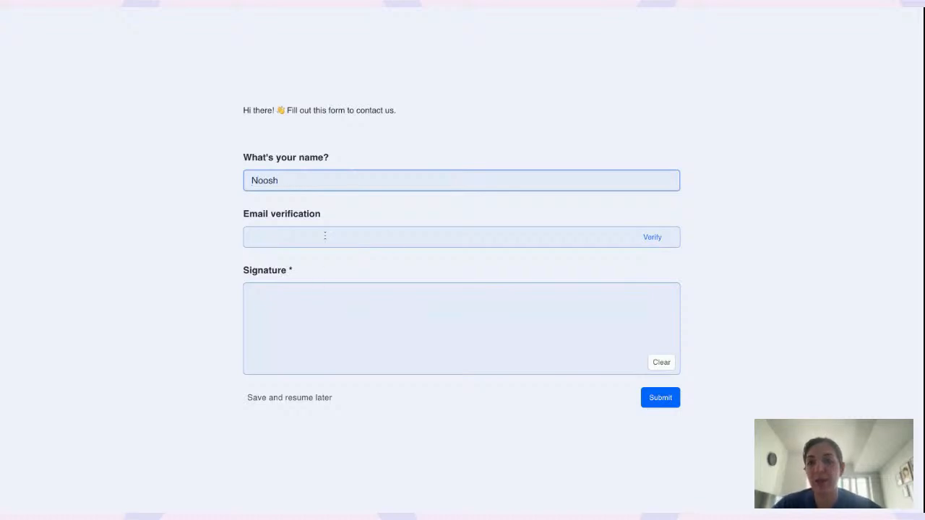
pyautogui.click(324, 235)
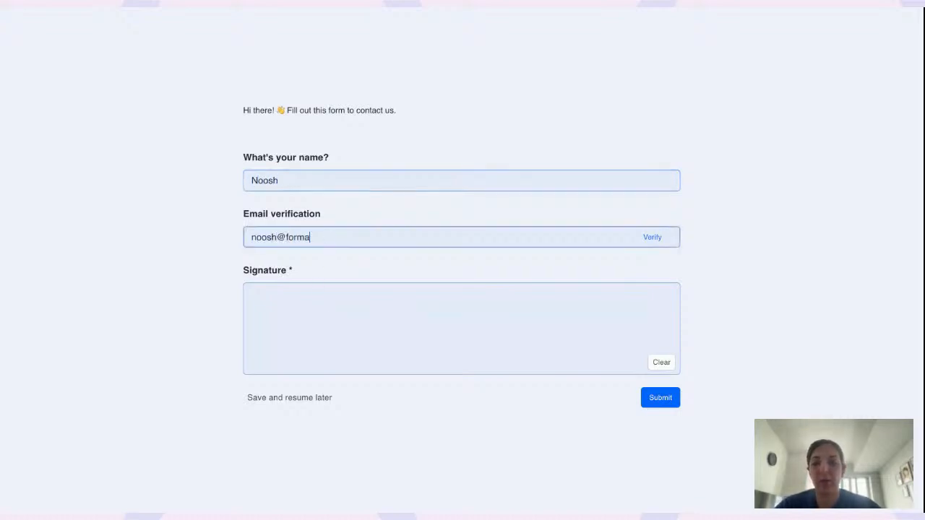
pyautogui.click(295, 399)
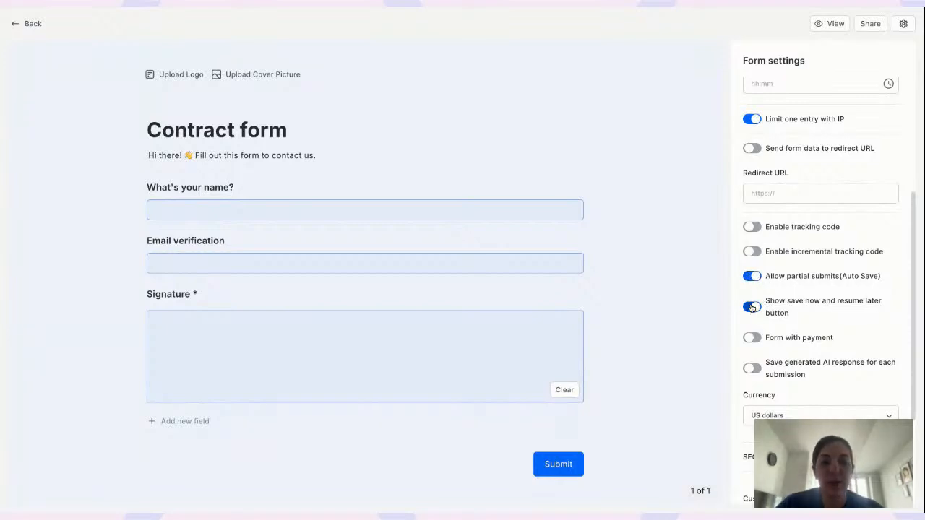
# Turn off the save-and-resume-later button and partial submits
pyautogui.click(751, 306)
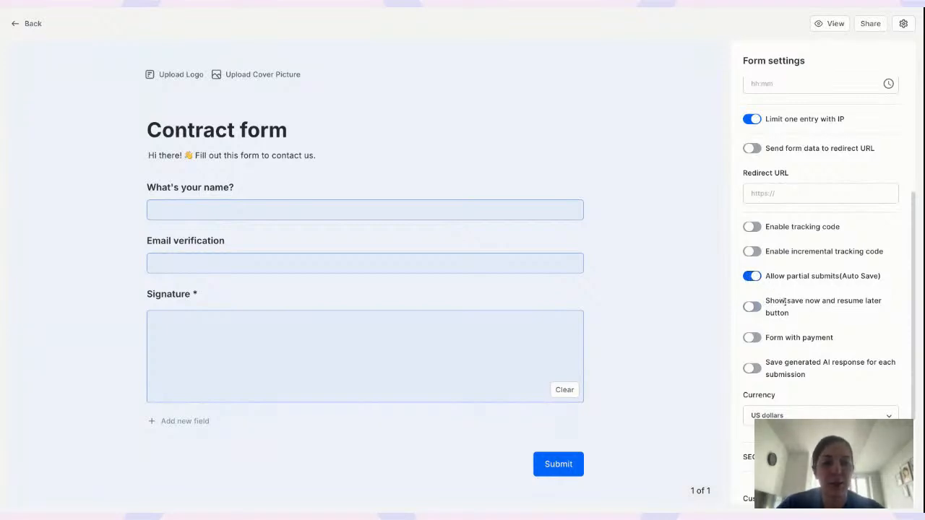
pyautogui.click(753, 277)
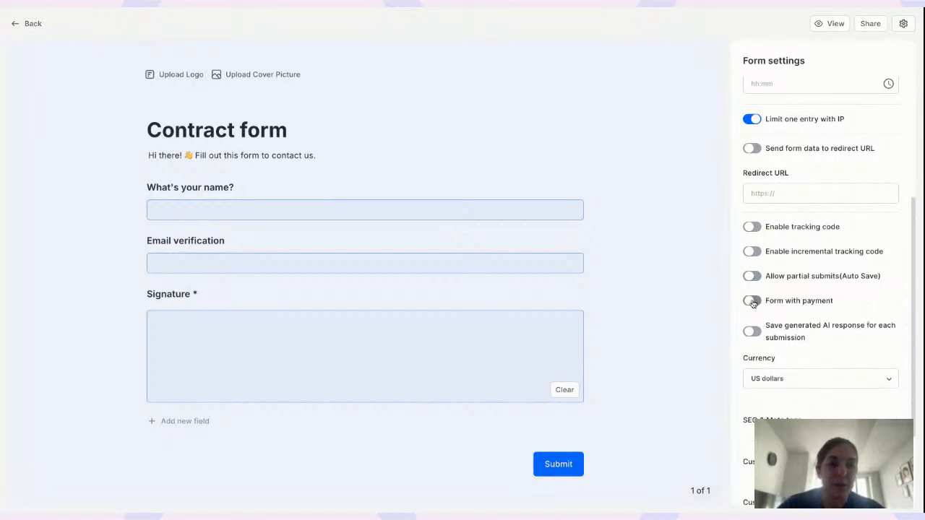
pyautogui.scroll(-1, 751, 303)
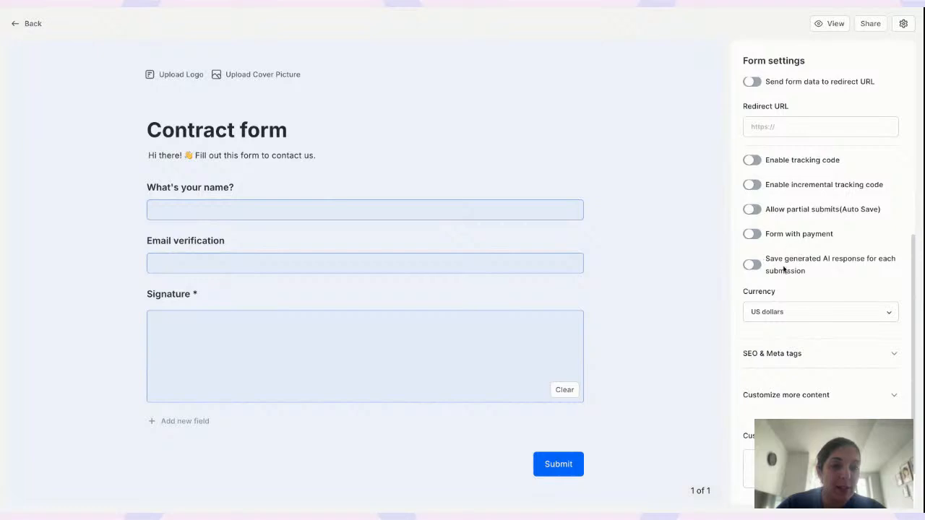
pyautogui.scroll(-2, 766, 289)
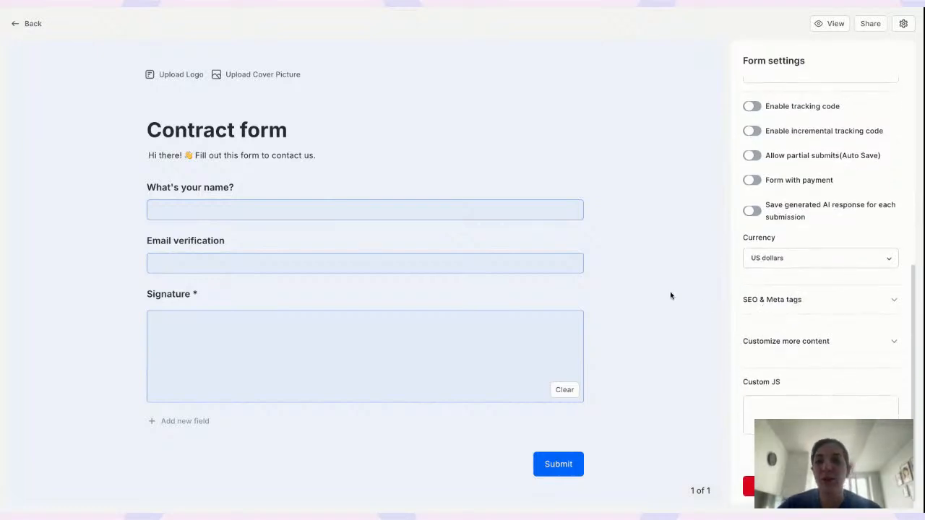
# Expand the SEO & Meta tags settings, review them, then collapse them
pyautogui.click(785, 299)
pyautogui.scroll(-3, 804, 412)
pyautogui.scroll(-2, 804, 412)
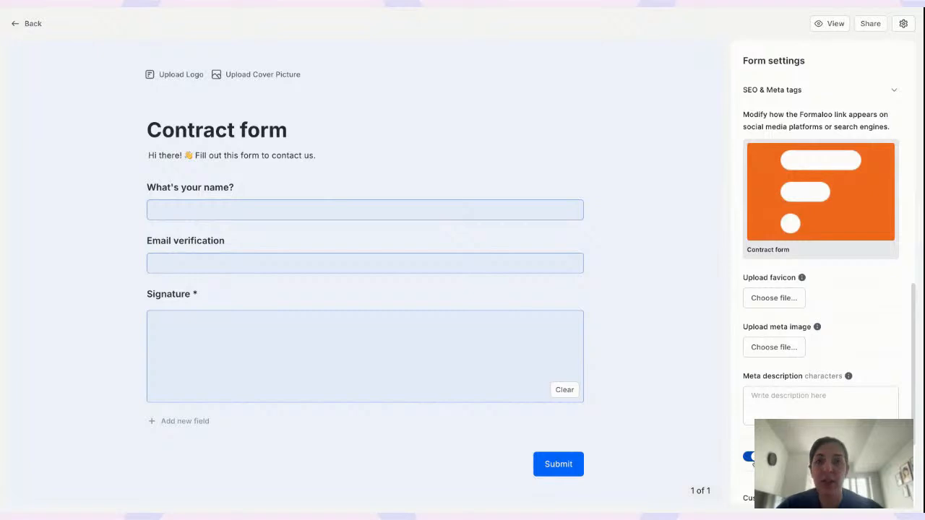
pyautogui.scroll(5, 867, 182)
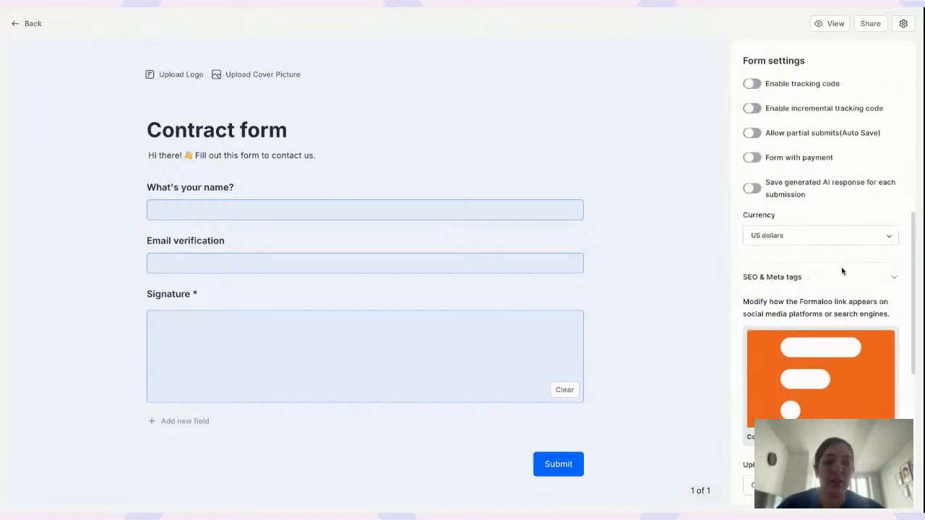
pyautogui.click(824, 278)
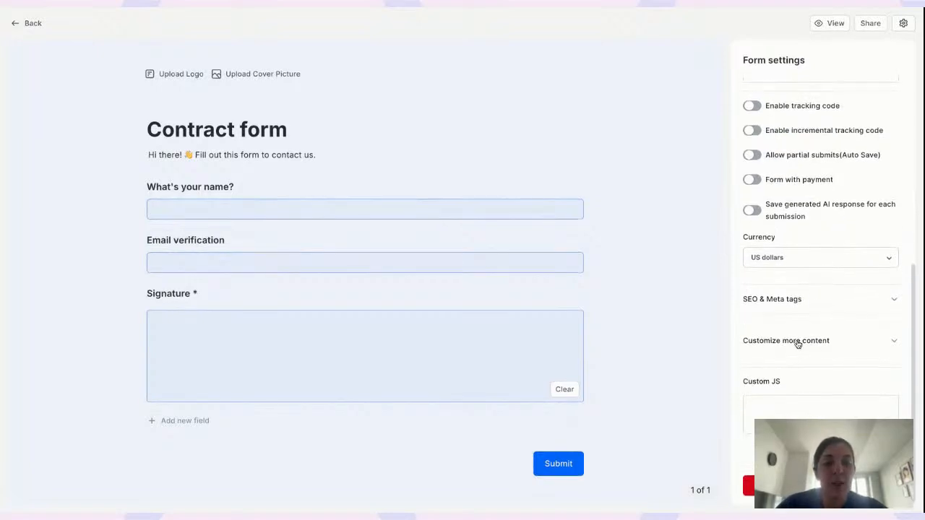
# Expand and collapse Customize more content, then show the Design options
pyautogui.click(838, 342)
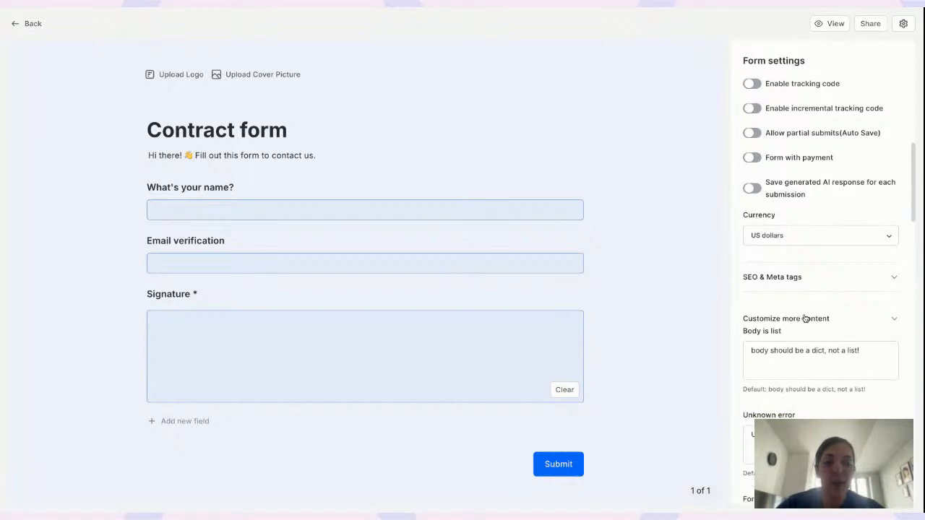
pyautogui.click(802, 322)
pyautogui.scroll(10, 816, 289)
pyautogui.click(823, 91)
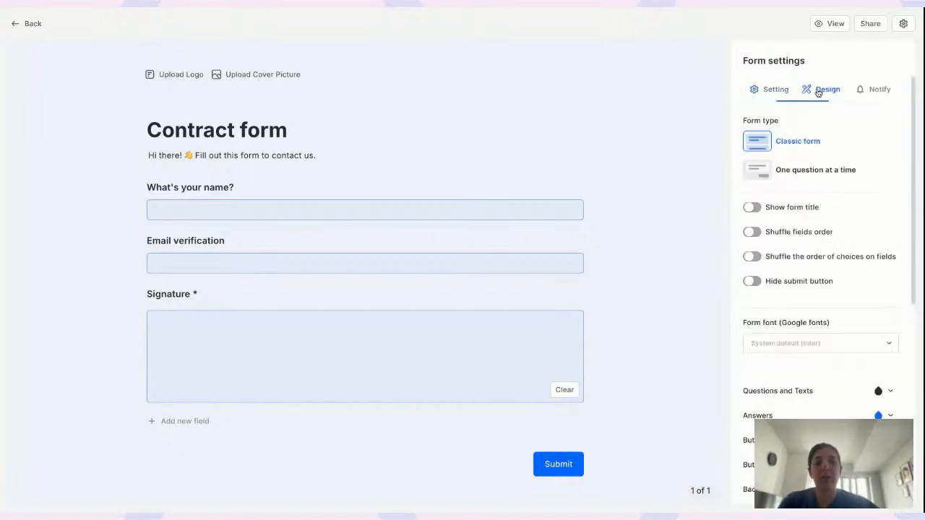
# View the form's email notification options in the Notify tab
pyautogui.scroll(-3, 817, 362)
pyautogui.scroll(3, 817, 365)
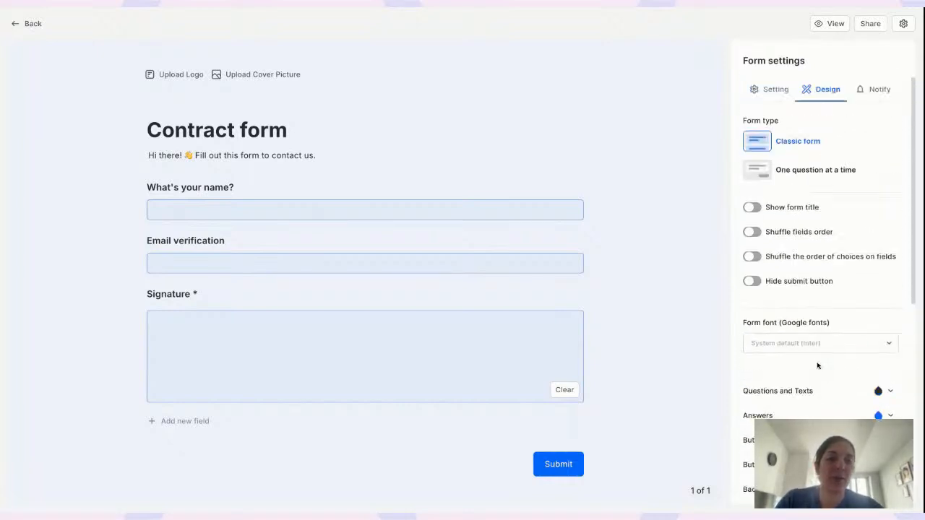
pyautogui.click(875, 92)
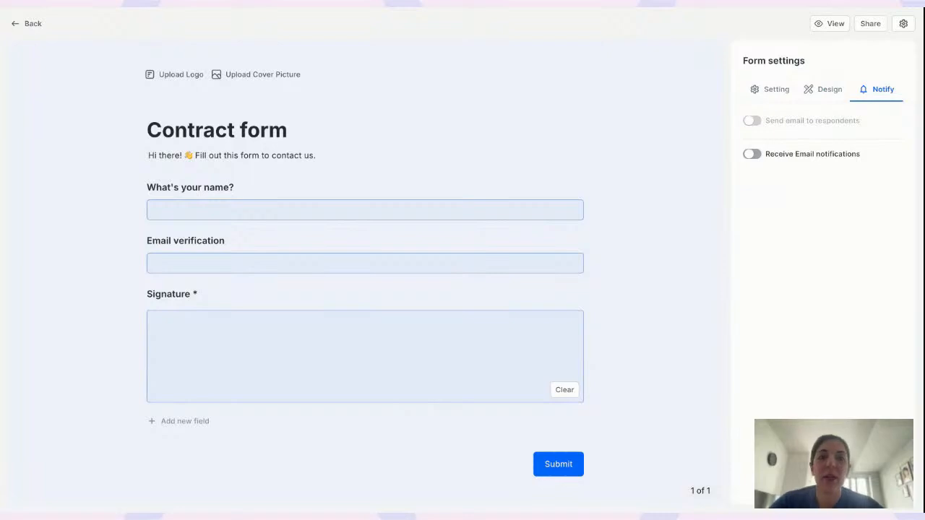
pyautogui.moveTo(774, 121)
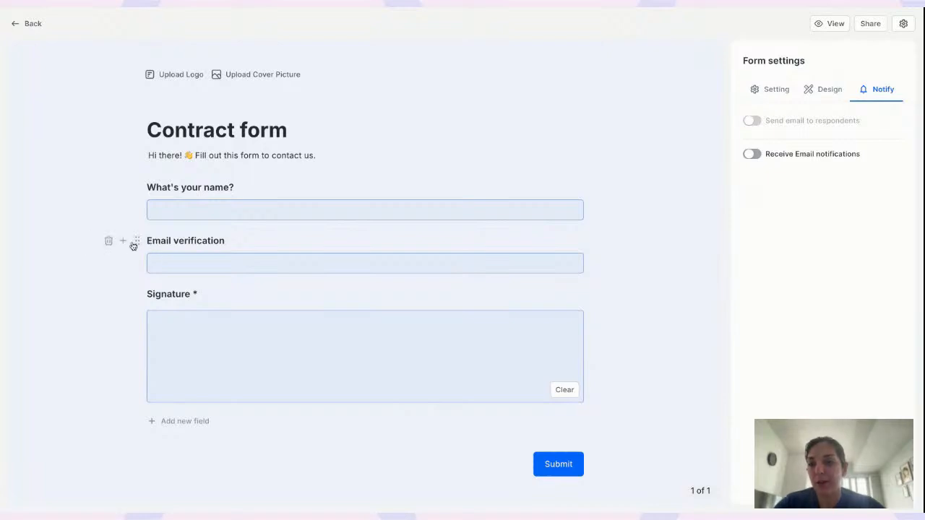
# Go back to the Responses page and open the App Store from the account menu
pyautogui.click(22, 23)
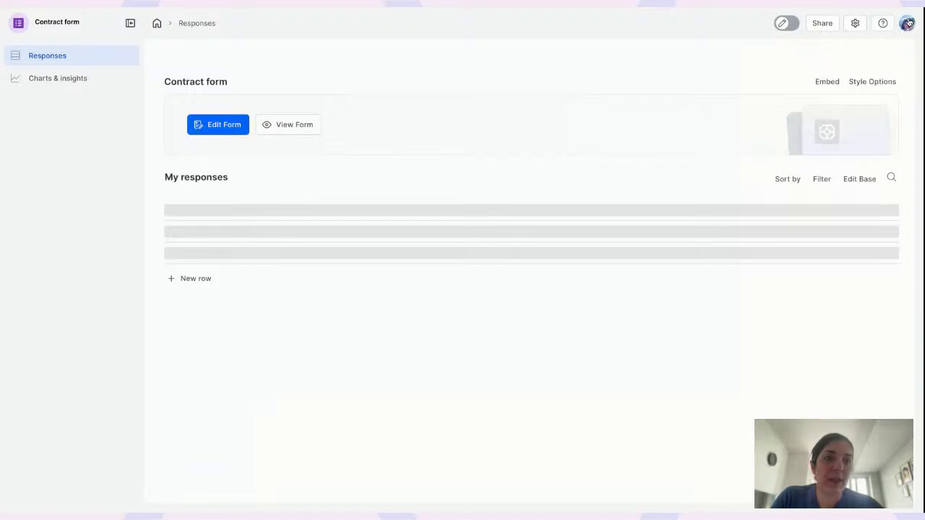
pyautogui.click(906, 23)
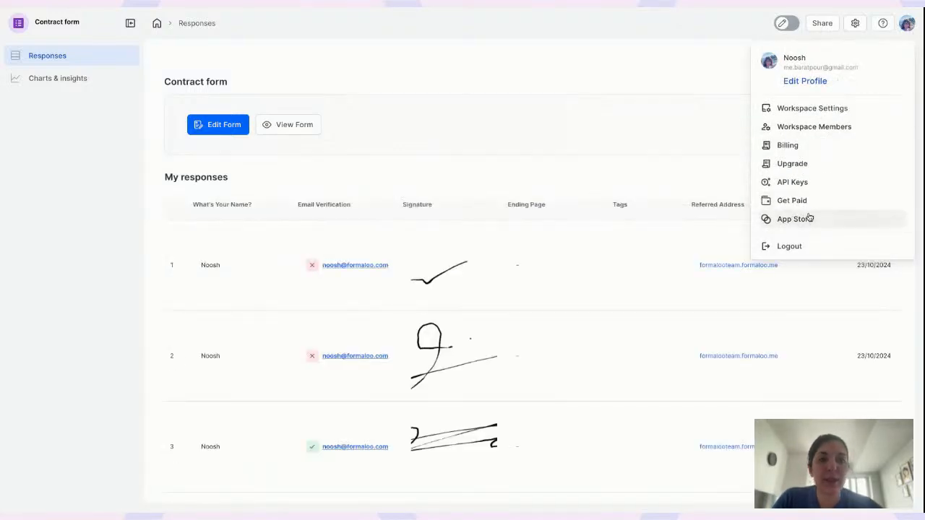
pyautogui.click(808, 219)
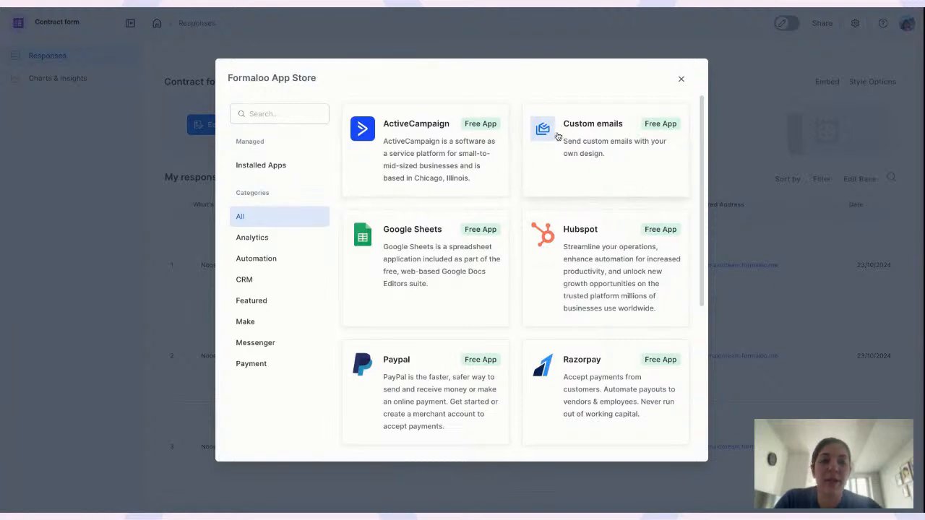
pyautogui.click(592, 134)
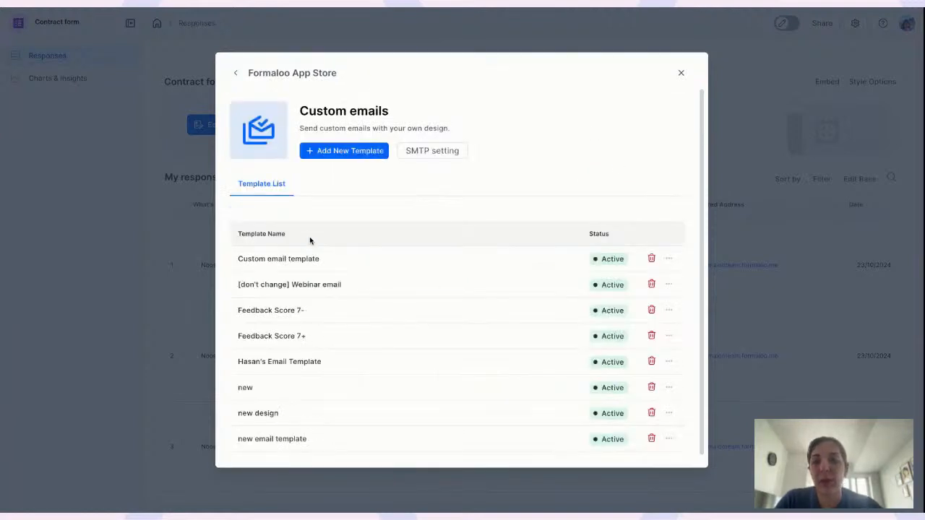
pyautogui.click(434, 153)
pyautogui.click(539, 315)
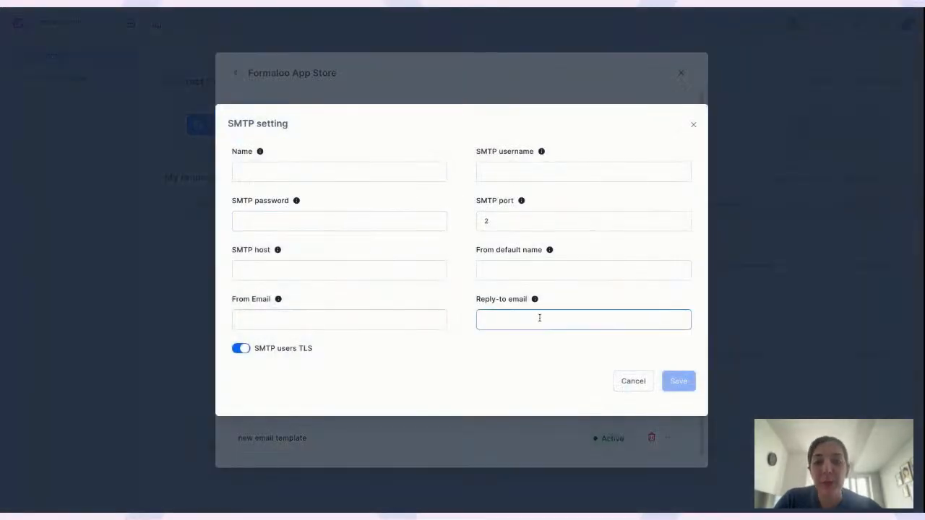
pyautogui.click(298, 172)
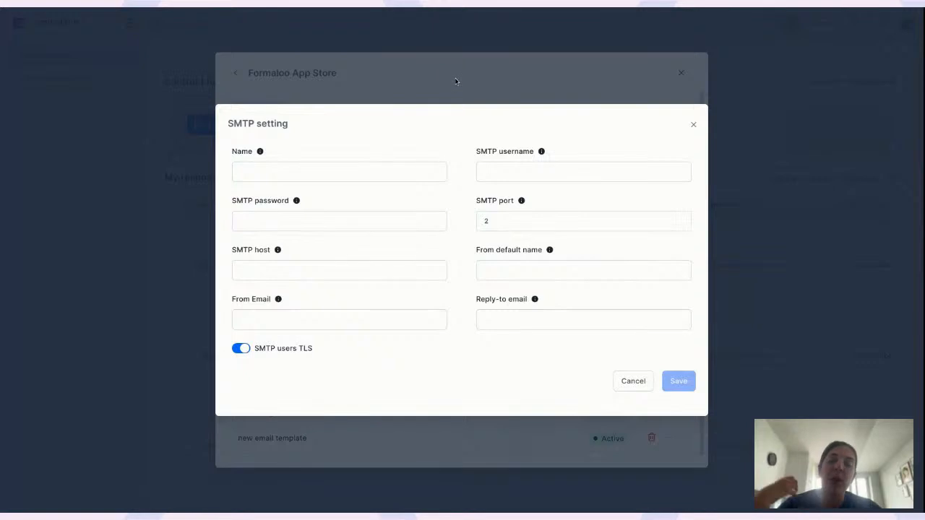
pyautogui.click(693, 124)
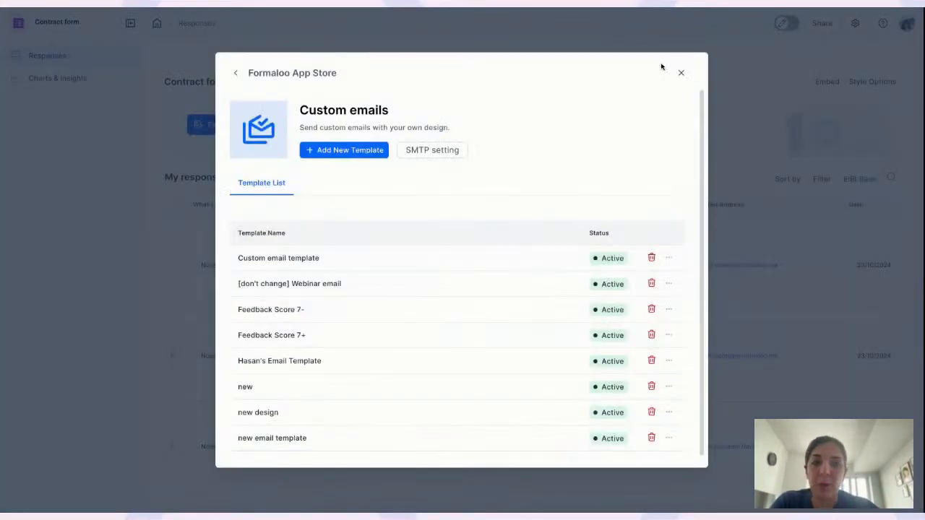
pyautogui.click(680, 73)
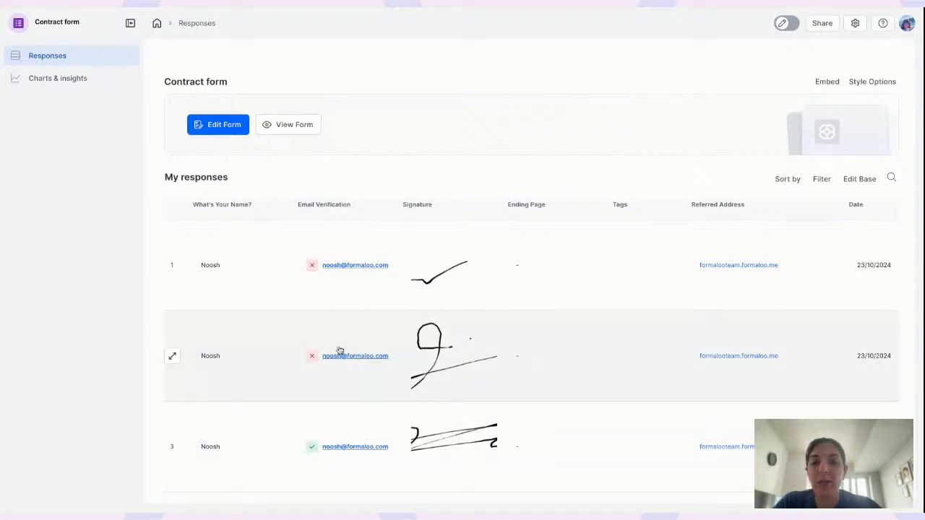
pyautogui.scroll(-1, 321, 333)
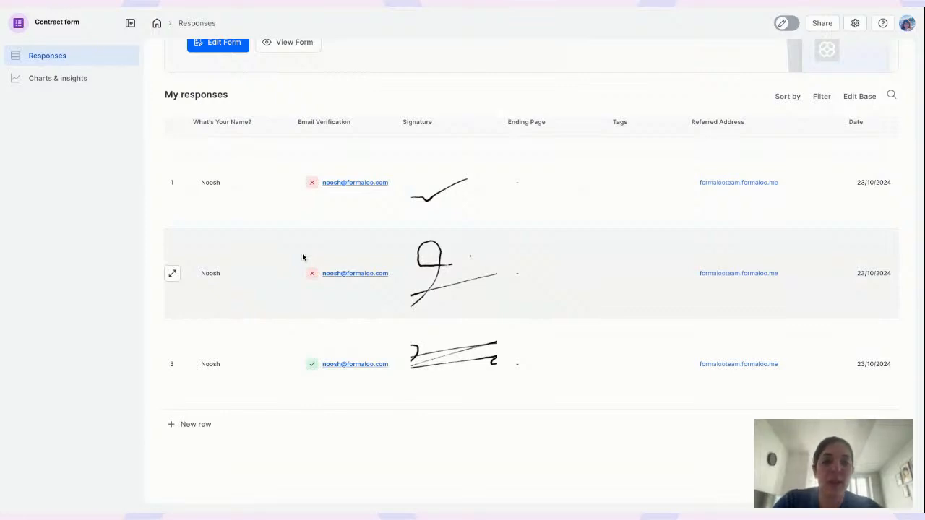
pyautogui.scroll(1, 598, 235)
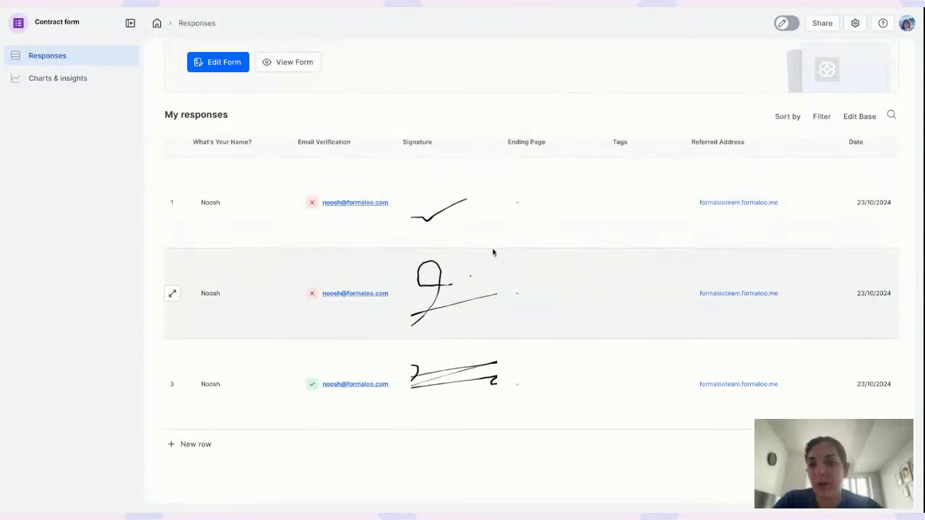
pyautogui.moveTo(311, 208)
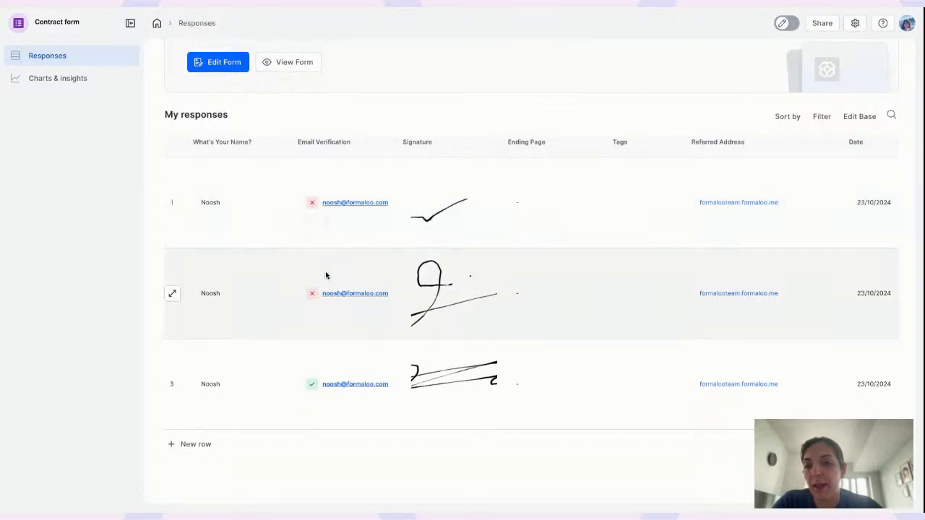
pyautogui.moveTo(313, 390)
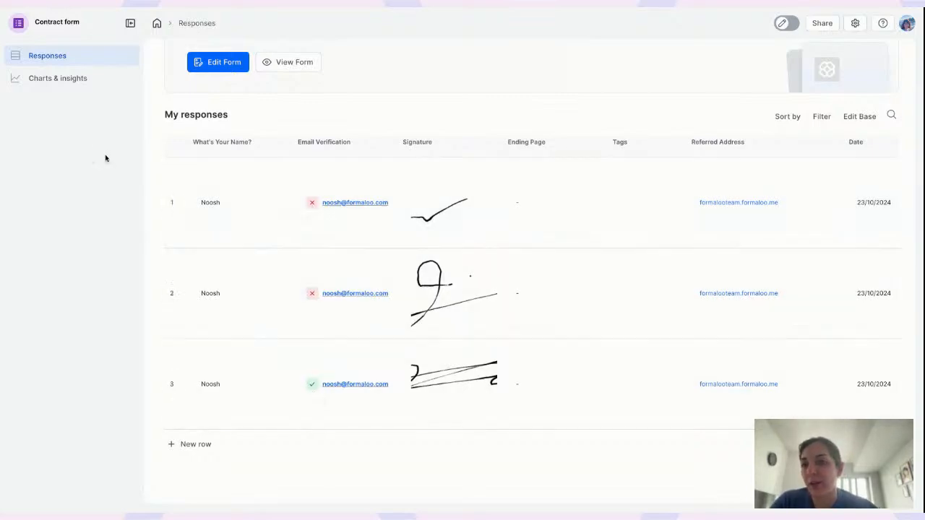
pyautogui.click(58, 79)
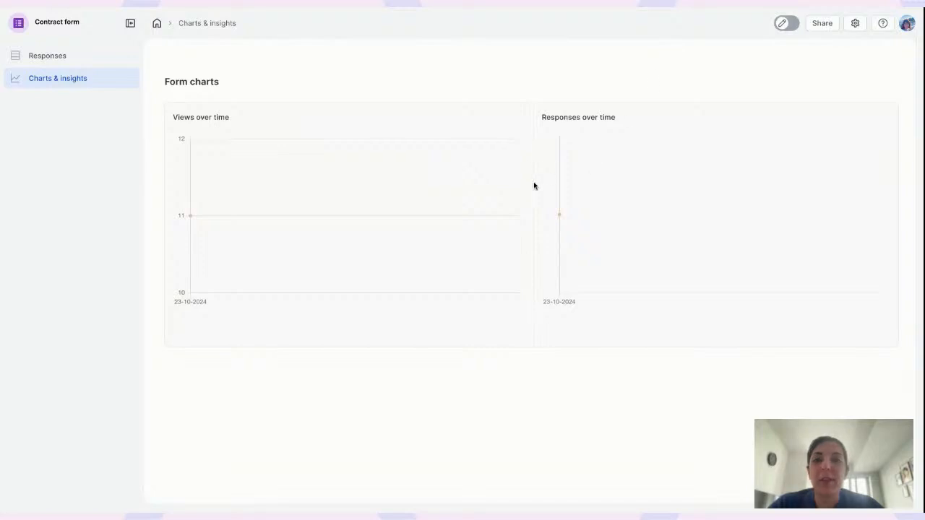
pyautogui.click(64, 55)
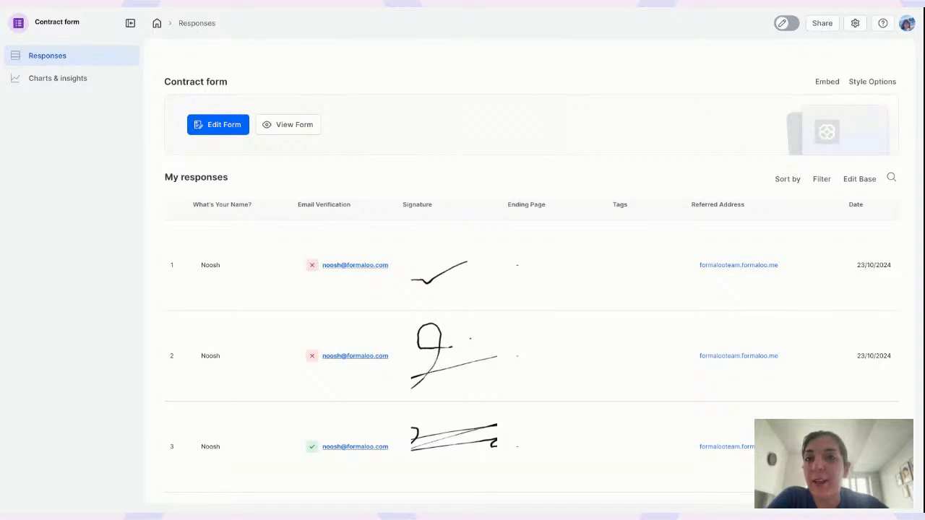
# Add a Single Choice field titled 'Industry' below Email verification in the Contract form
pyautogui.click(215, 126)
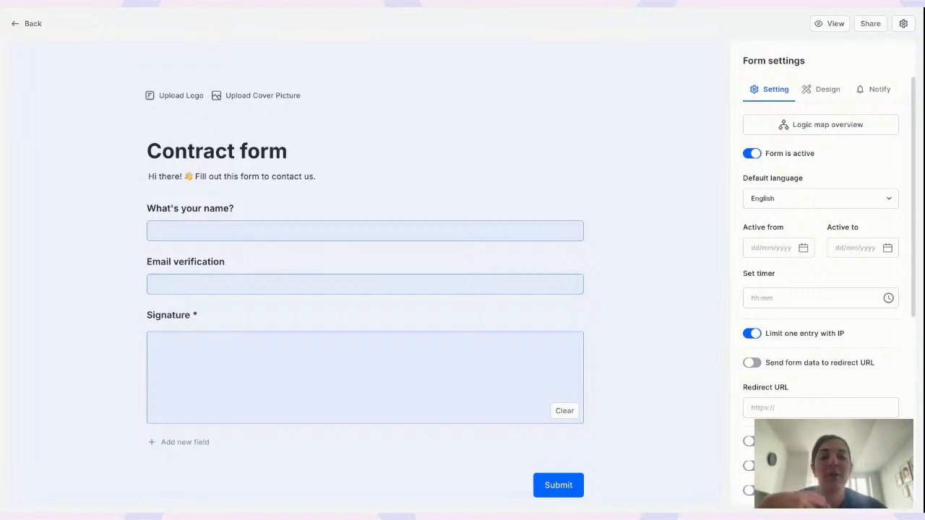
pyautogui.scroll(-2, 163, 264)
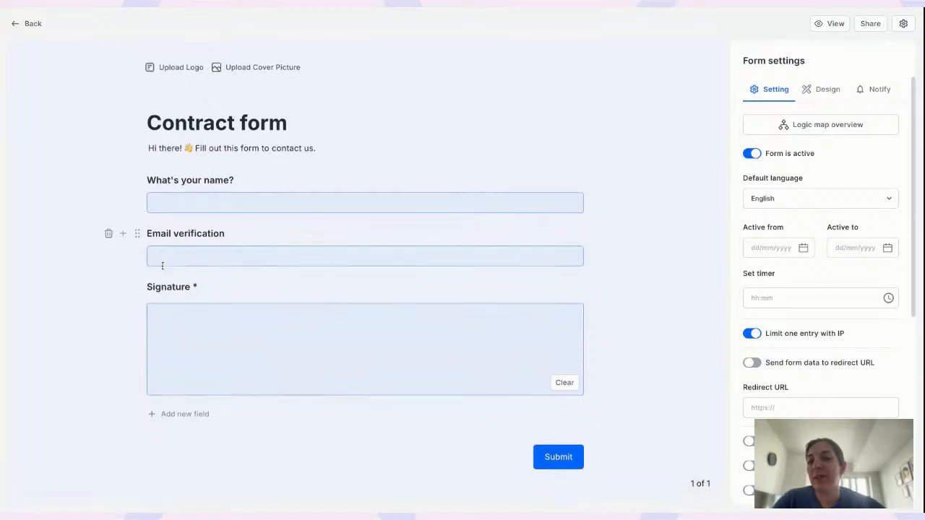
pyautogui.click(123, 192)
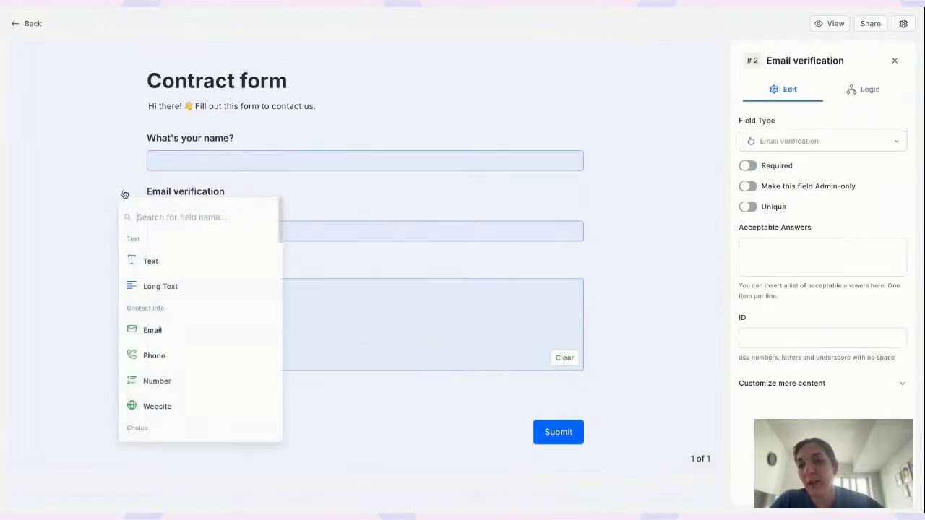
pyautogui.scroll(-3, 168, 366)
pyautogui.write('choi')
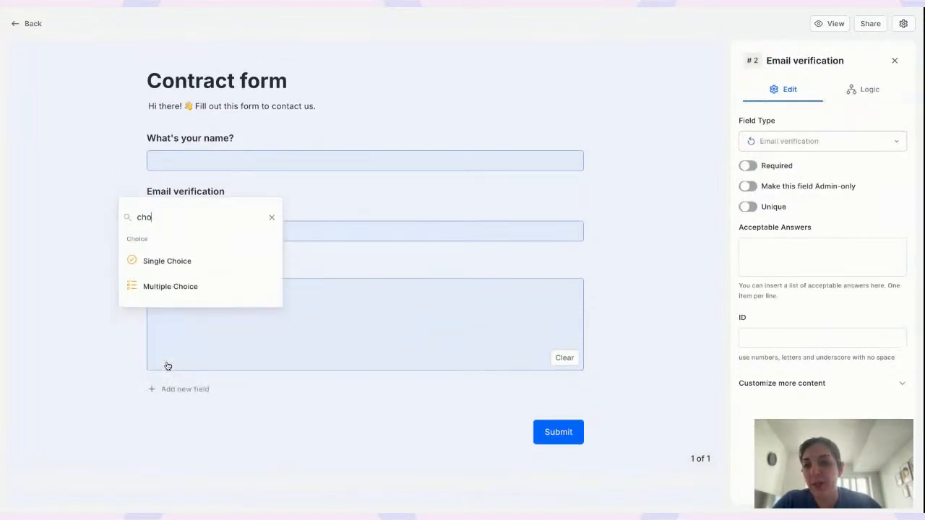
pyautogui.click(201, 263)
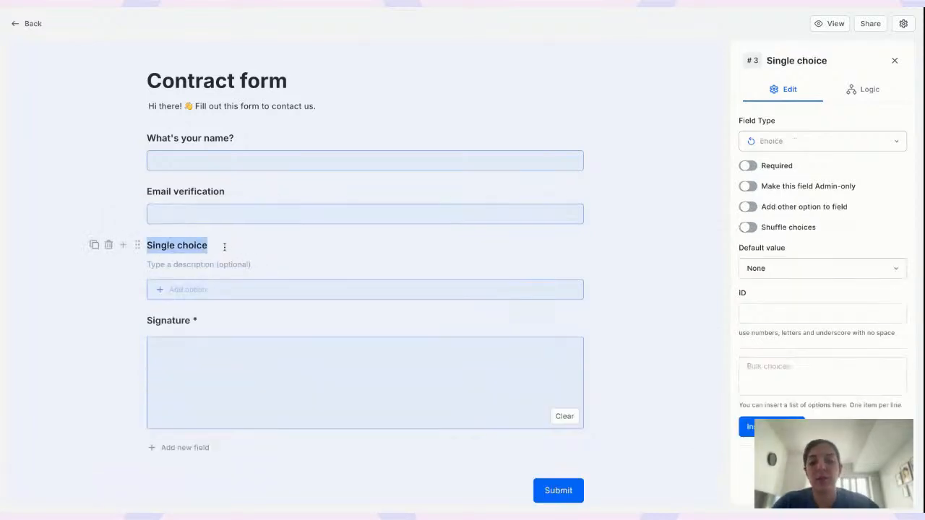
pyautogui.write('I')
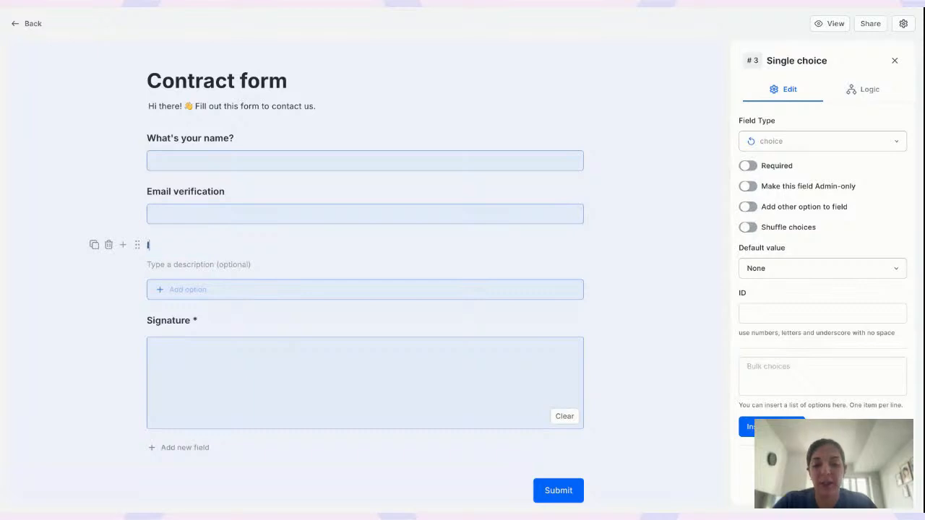
pyautogui.write('ndustry')
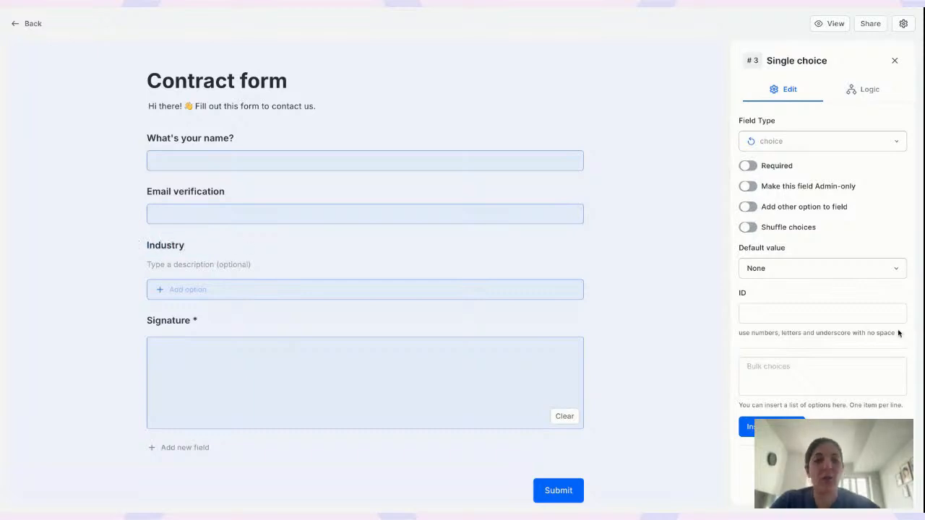
# Bulk-insert the choices Tech and Healthcare into the Industry question
pyautogui.click(834, 367)
pyautogui.write('Tec')
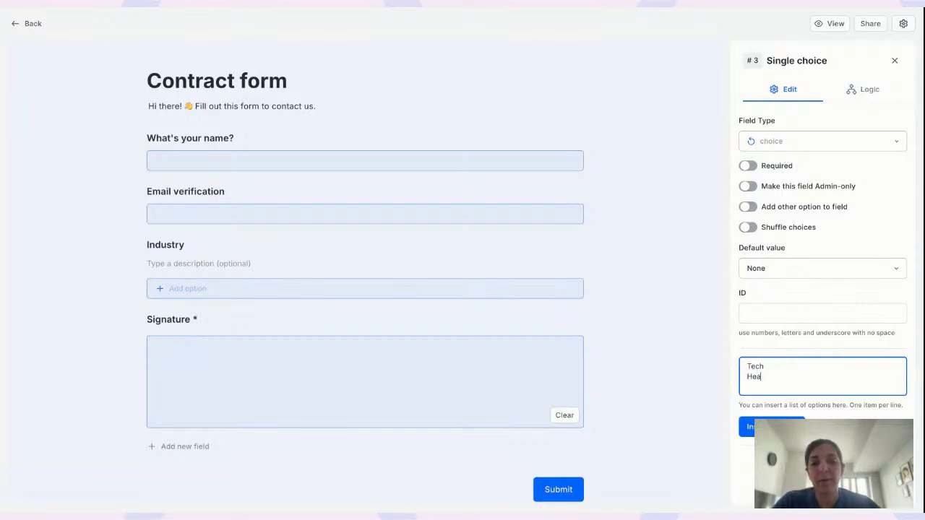
pyautogui.write('h')
pyautogui.press('Return')
pyautogui.write('Healthcare')
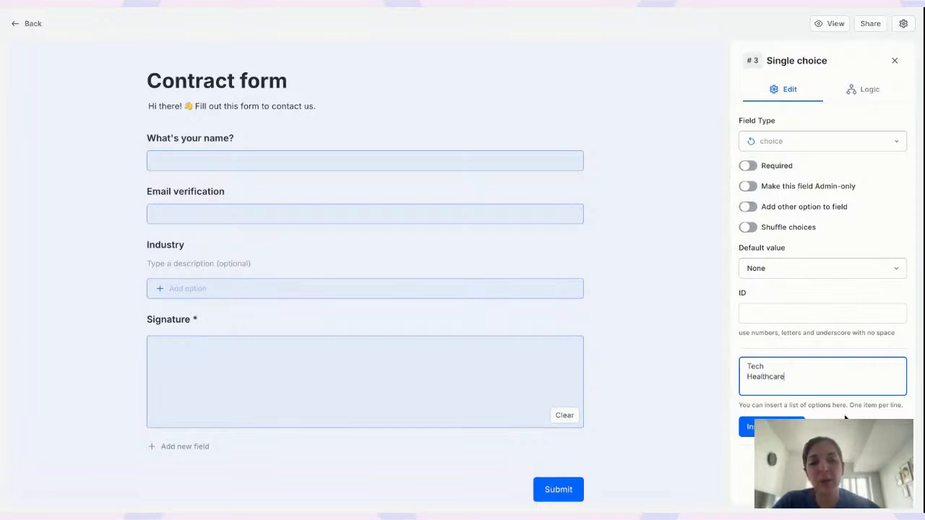
pyautogui.click(755, 428)
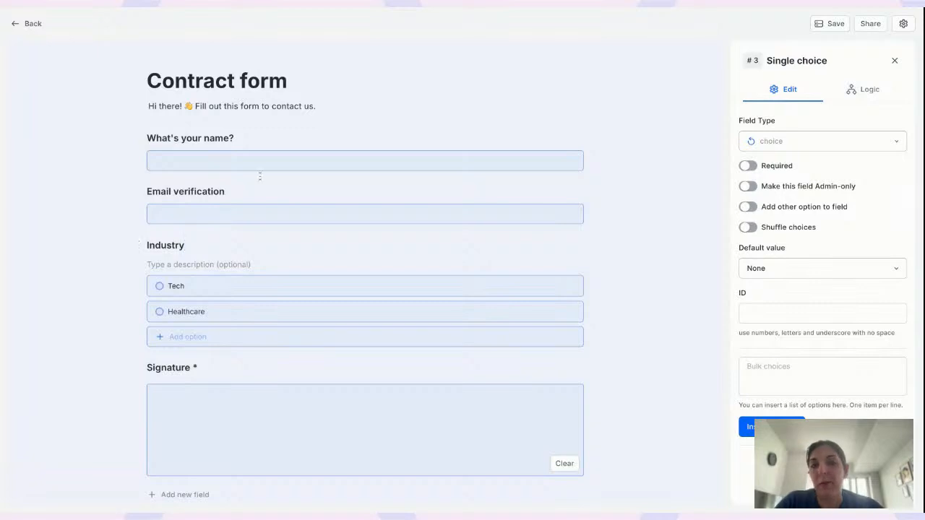
pyautogui.scroll(-2, 163, 238)
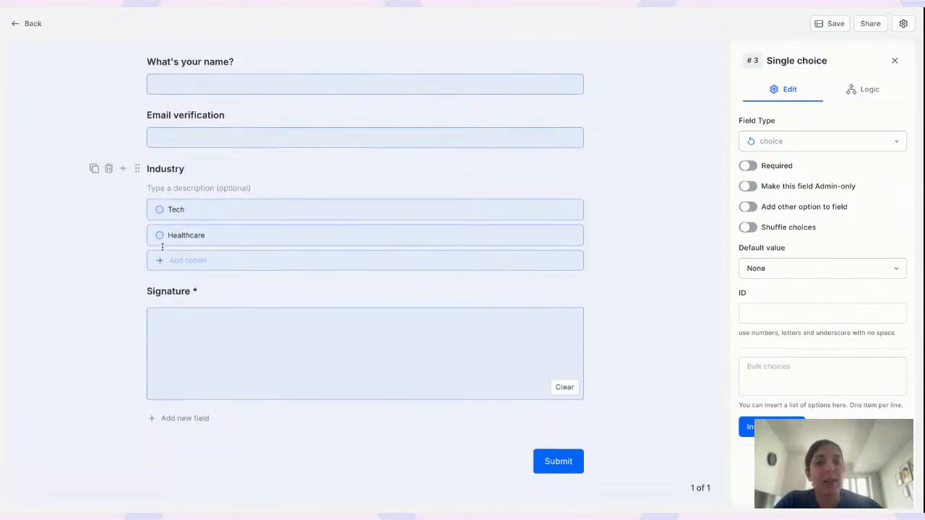
# Add a Logic rule: if Industry is Tech, hide Signature; then save the form
pyautogui.click(864, 89)
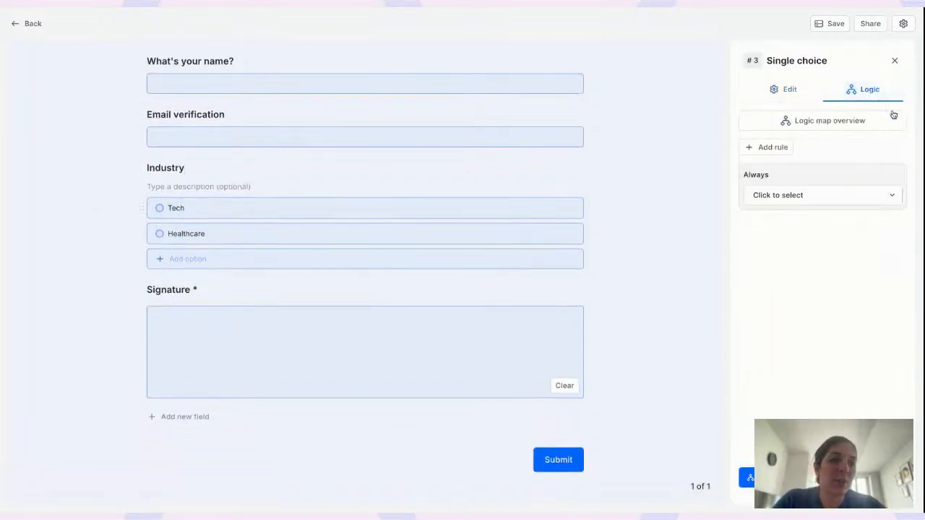
pyautogui.click(772, 148)
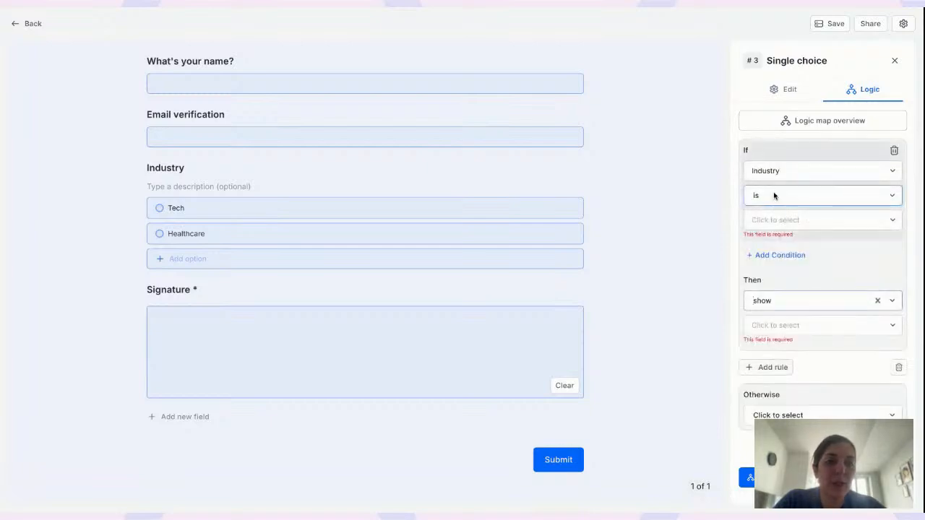
pyautogui.click(768, 219)
pyautogui.click(773, 249)
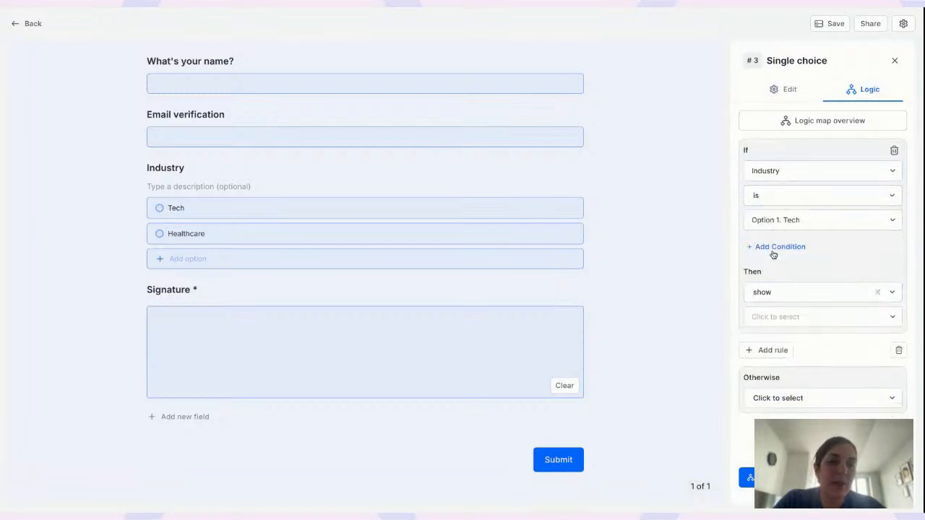
pyautogui.click(780, 292)
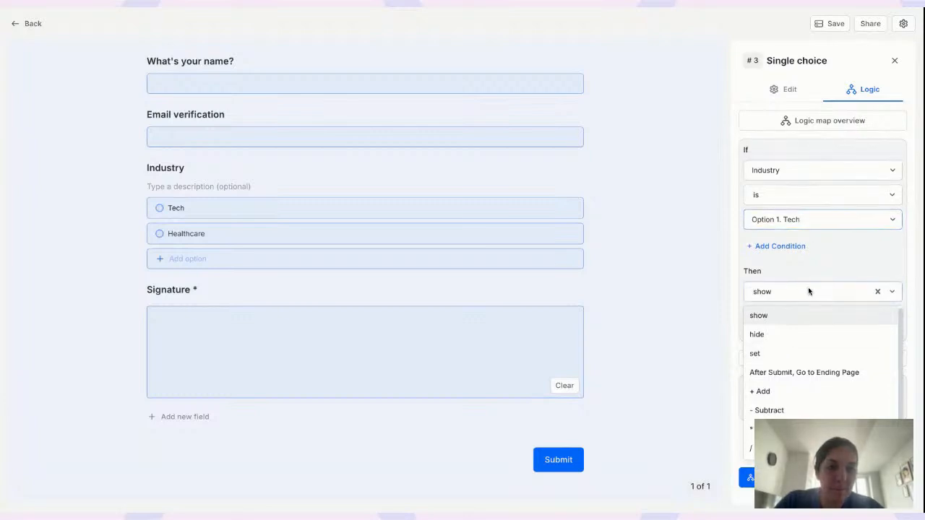
pyautogui.click(776, 334)
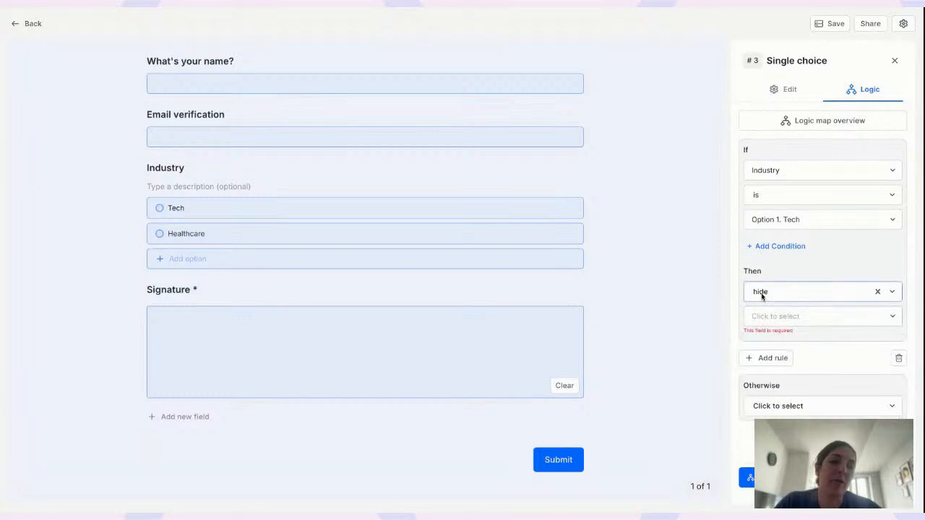
pyautogui.click(796, 316)
pyautogui.click(778, 380)
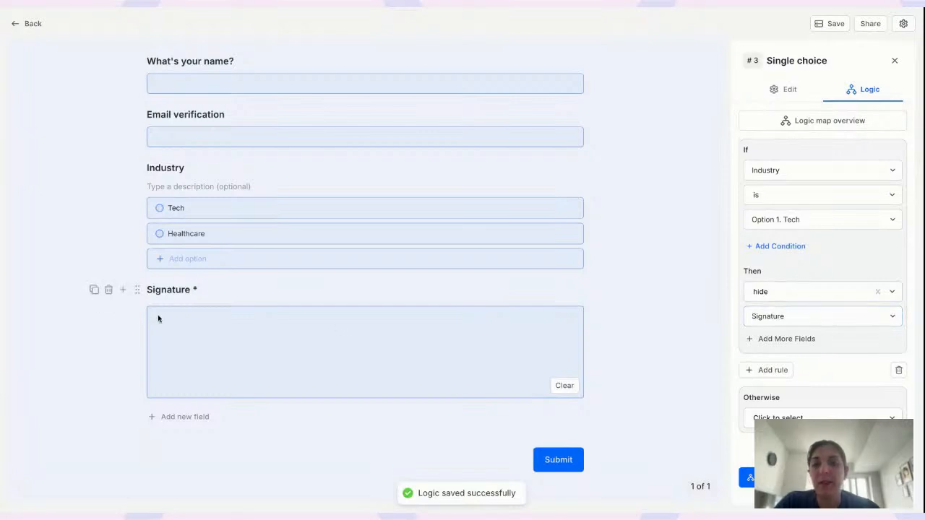
pyautogui.click(832, 32)
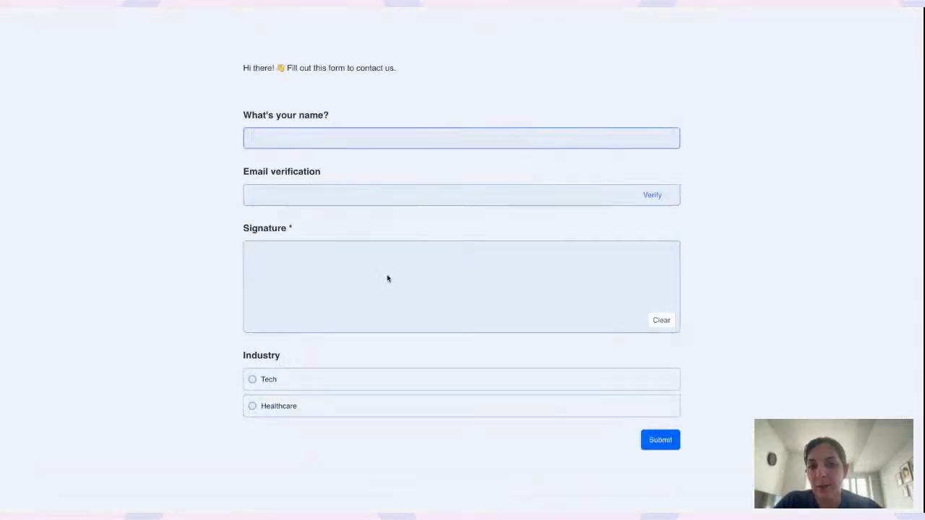
# In the preview, toggle Industry between Tech and Healthcare to confirm Signature hides and reappears
pyautogui.click(263, 379)
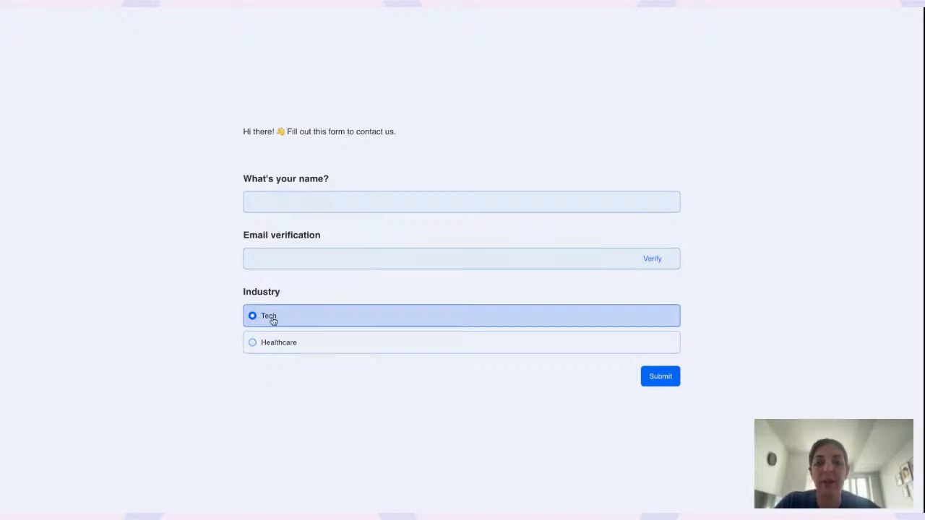
pyautogui.click(274, 348)
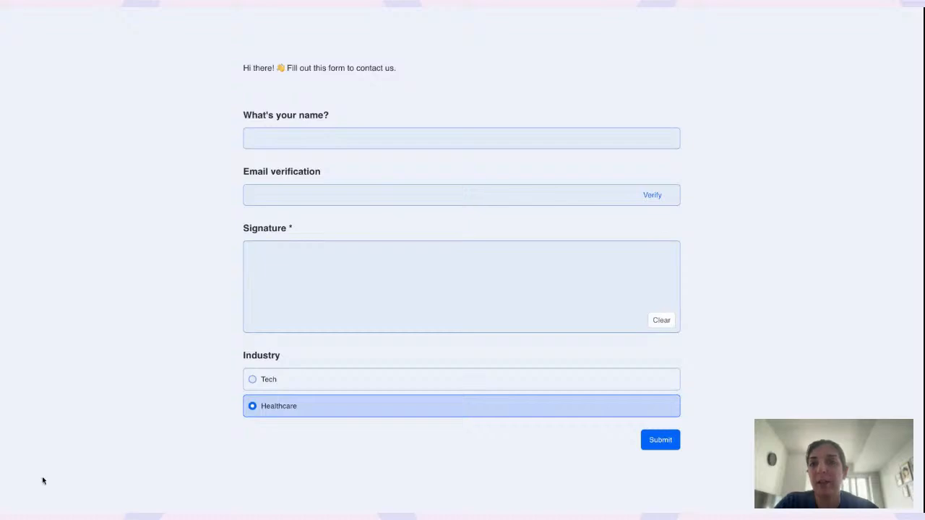
pyautogui.click(265, 380)
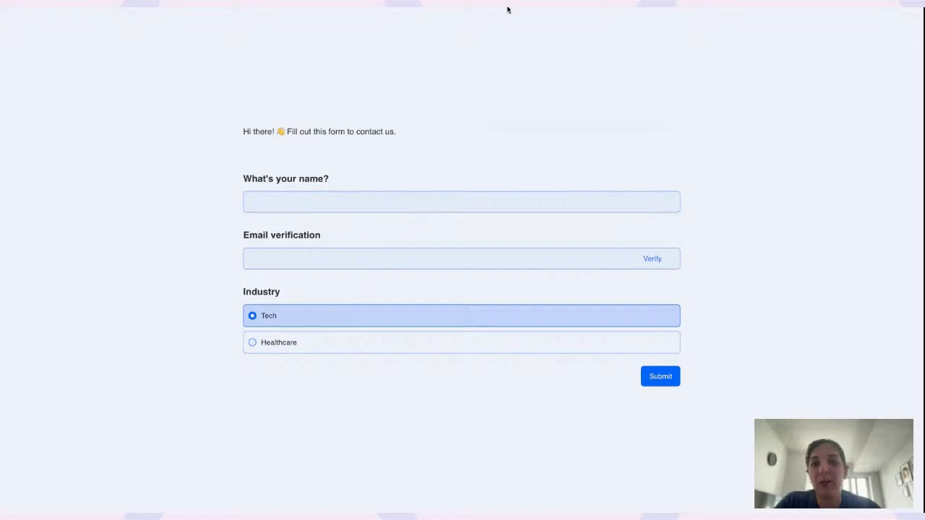
pyautogui.click(448, 3)
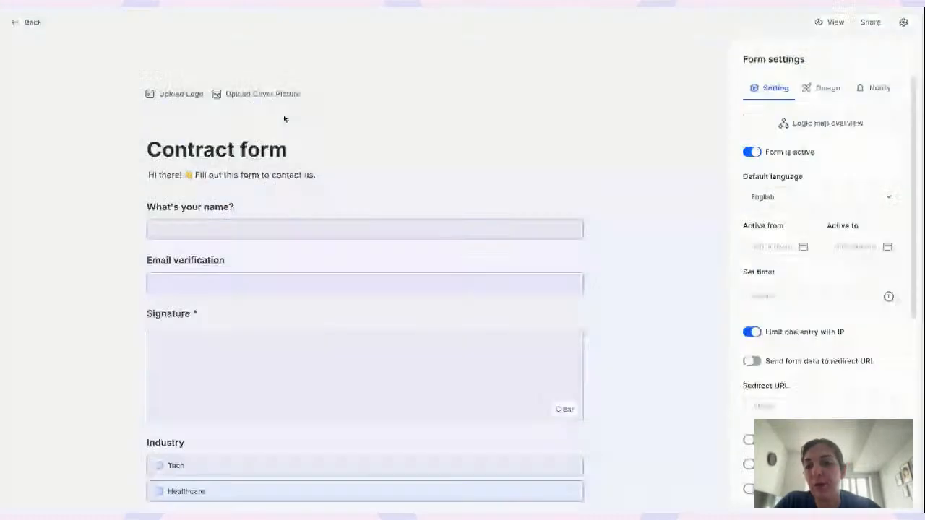
# Move Industry above Signature and retest Tech and Healthcare in the preview
pyautogui.scroll(-3, 278, 188)
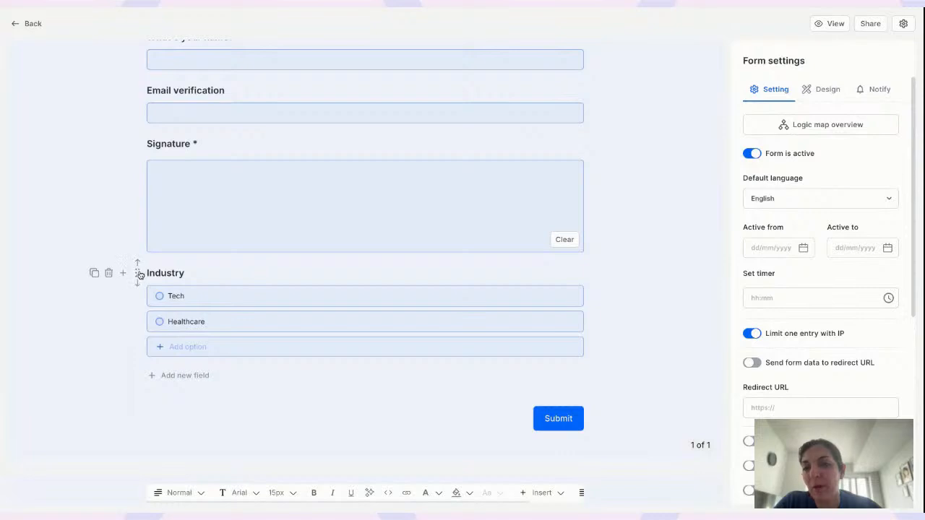
pyautogui.moveTo(138, 268); pyautogui.dragTo(179, 108)
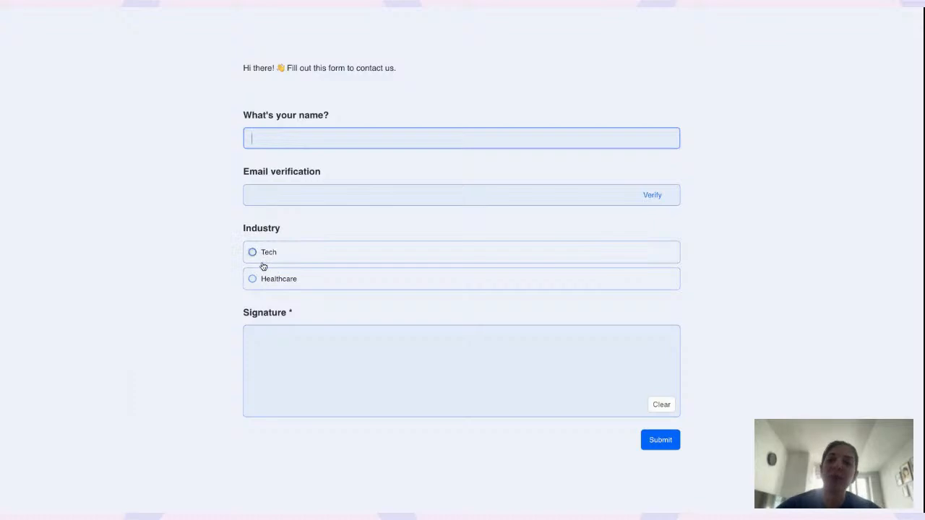
pyautogui.click(261, 250)
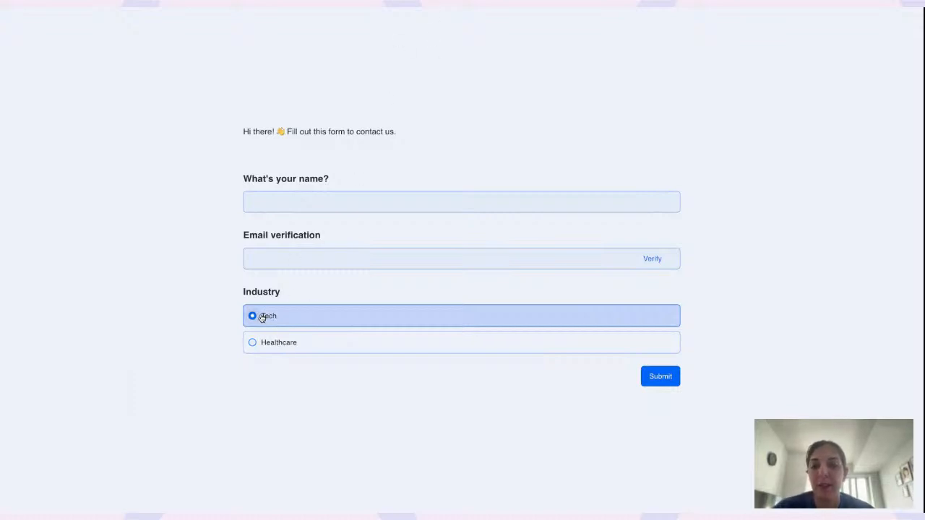
pyautogui.click(271, 344)
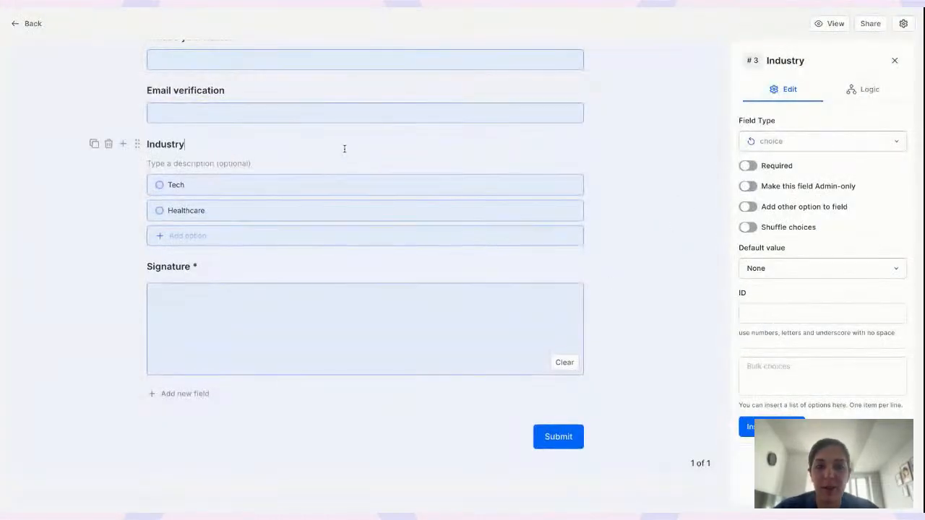
# Change the Industry rule to: if Industry is Healthcare, show Signature, and save it
pyautogui.click(865, 97)
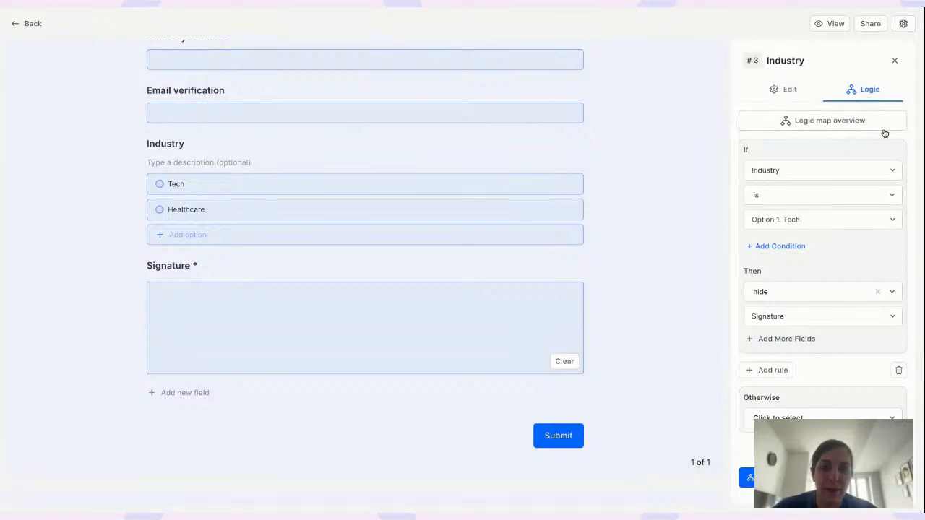
pyautogui.click(826, 220)
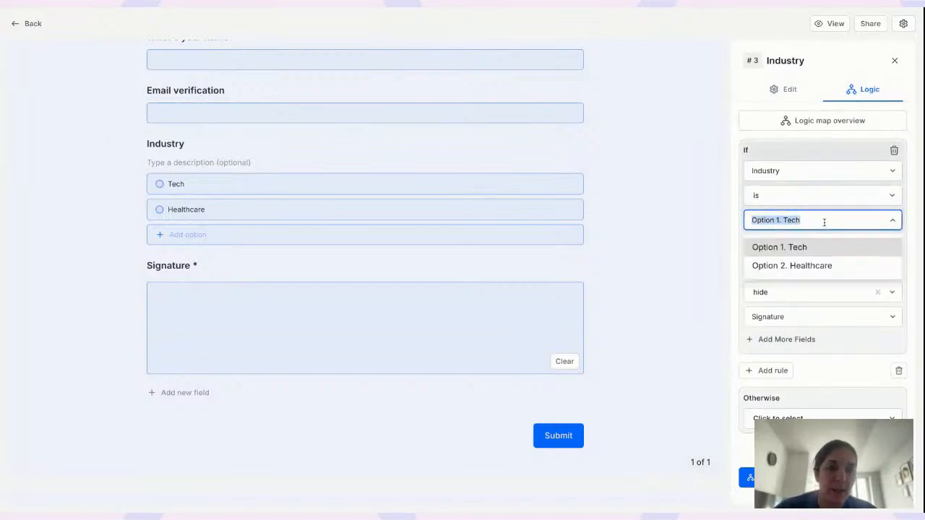
pyautogui.click(805, 267)
pyautogui.click(791, 292)
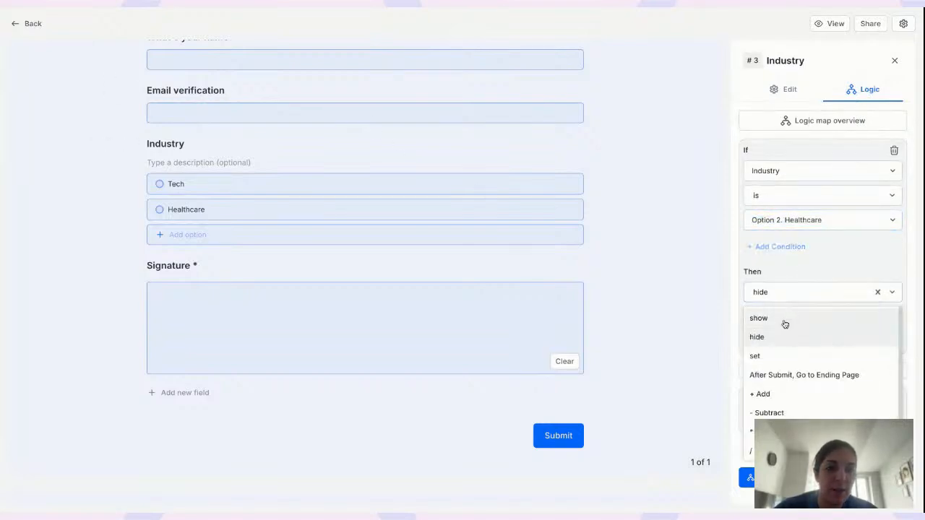
pyautogui.click(784, 322)
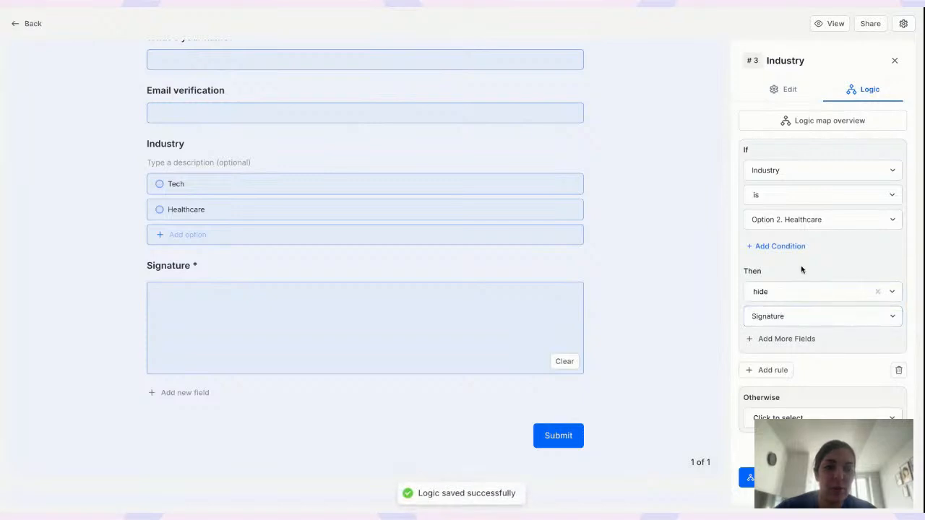
pyautogui.click(770, 293)
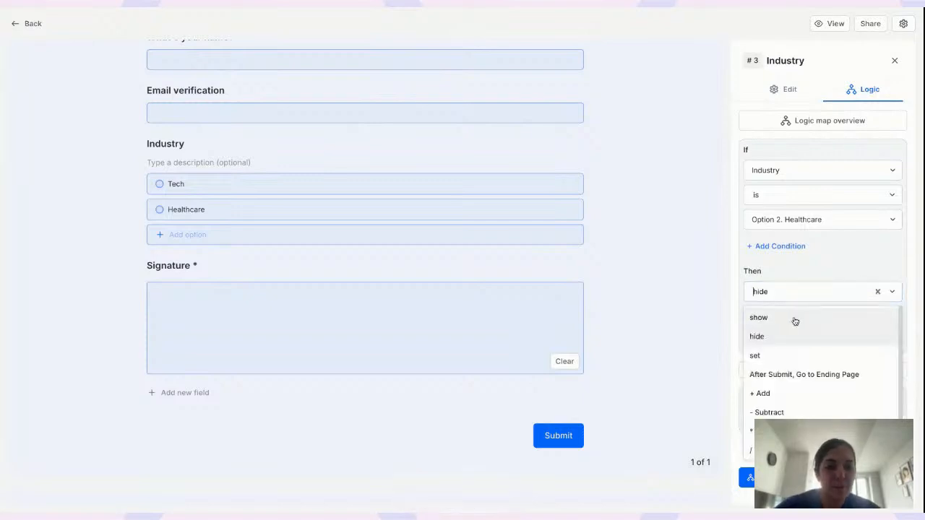
pyautogui.click(793, 318)
pyautogui.click(809, 317)
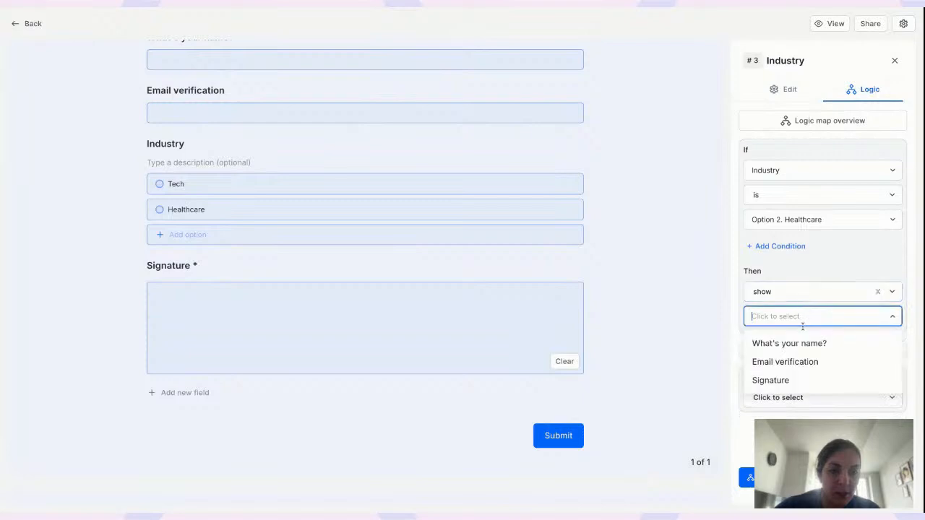
pyautogui.click(786, 380)
pyautogui.click(777, 478)
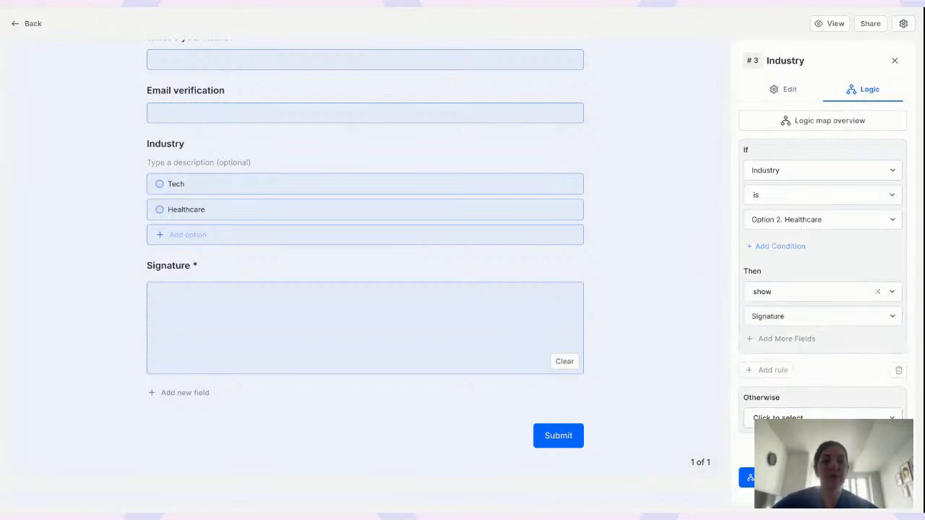
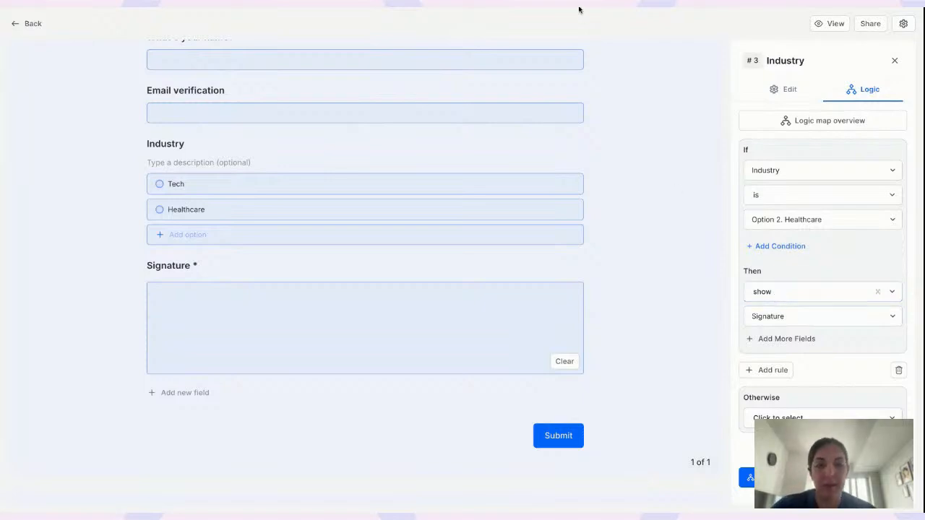
# Switch to the live form to test it as respondents see it
pyautogui.hotkey('ctrl', 'Tab')
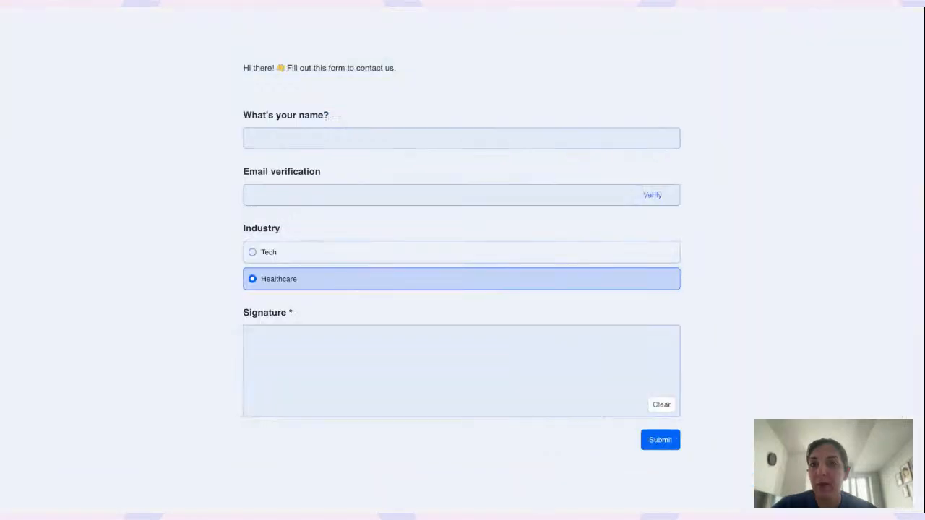
# Reload the live form and pick Tech, Healthcare, then Tech to check Signature shows only for Healthcare
pyautogui.press('super+r')
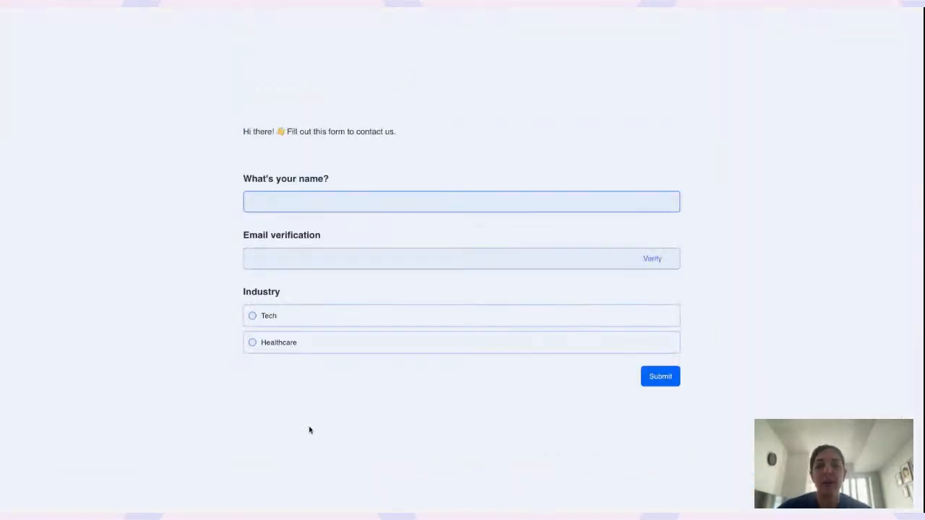
pyautogui.click(265, 318)
pyautogui.click(281, 343)
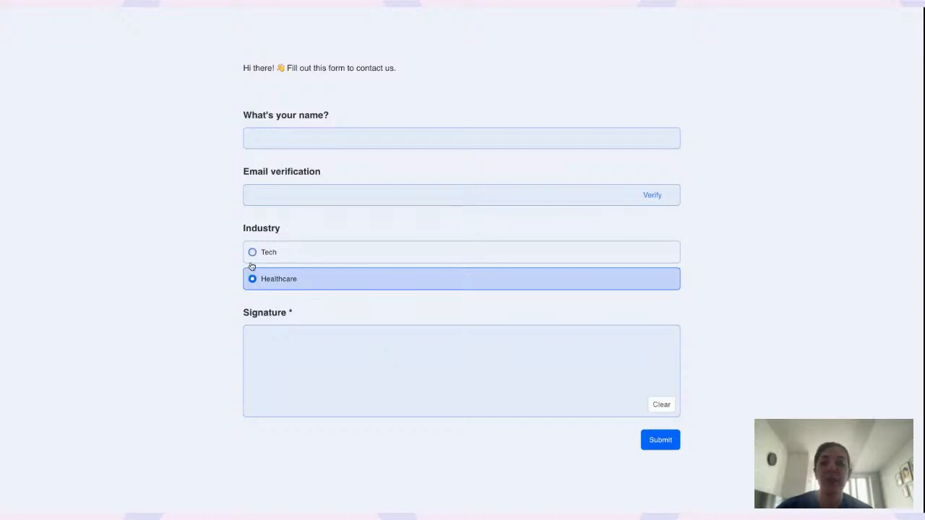
pyautogui.click(270, 257)
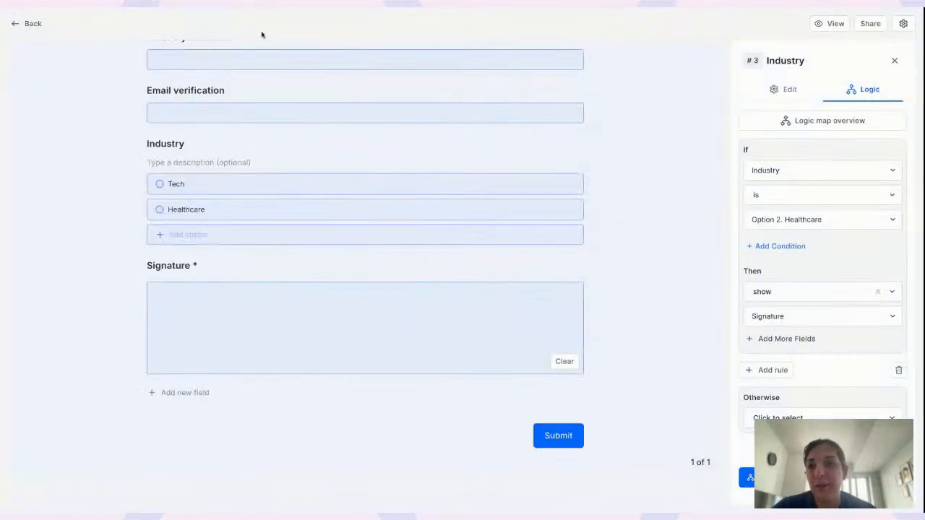
pyautogui.scroll(2, 221, 99)
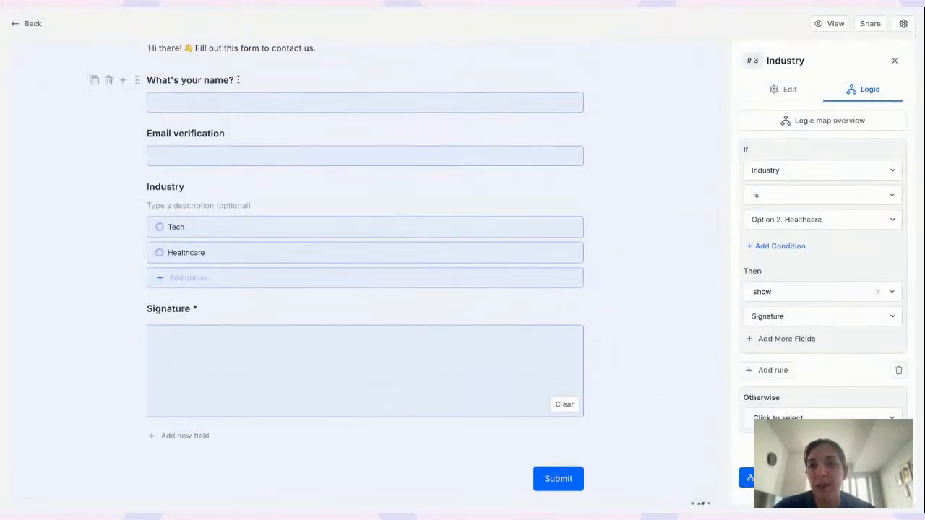
# Add a logic rule to the name question using the 'is equal to' comparison
pyautogui.click(235, 80)
pyautogui.click(860, 89)
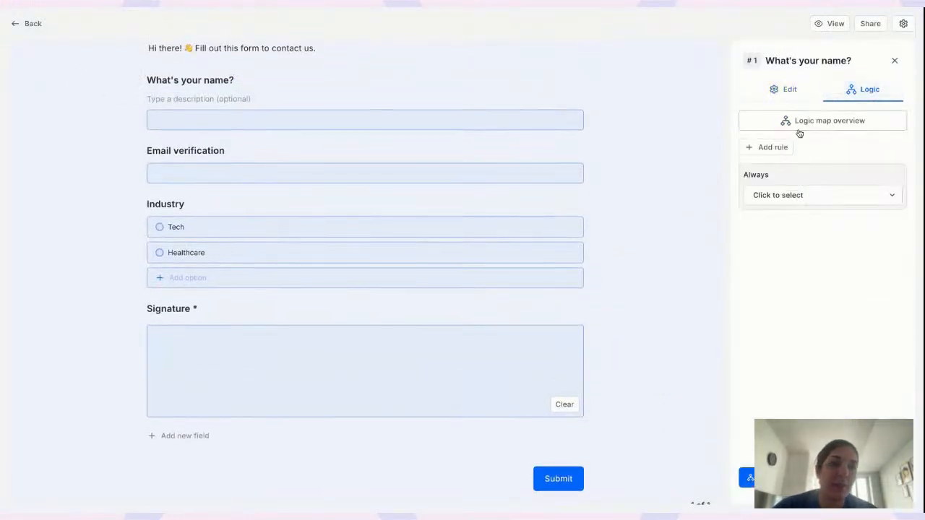
pyautogui.click(781, 147)
pyautogui.click(792, 195)
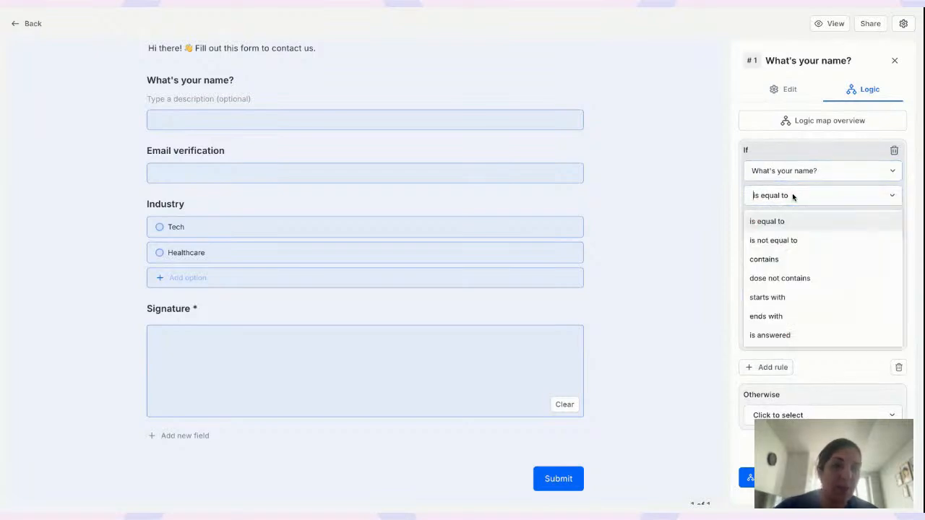
pyautogui.click(759, 222)
# Try the 'contains' and 'is answered' comparisons, then delete the trial rule
pyautogui.click(771, 221)
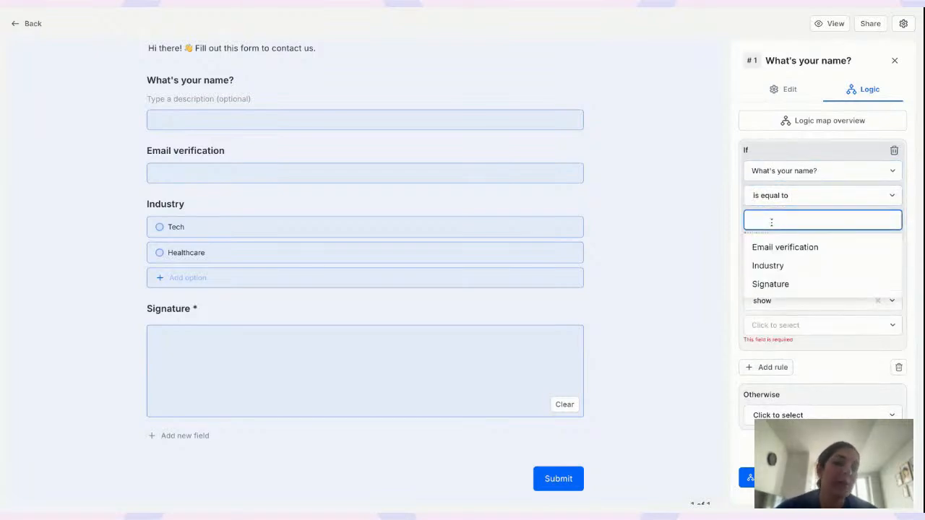
pyautogui.click(787, 197)
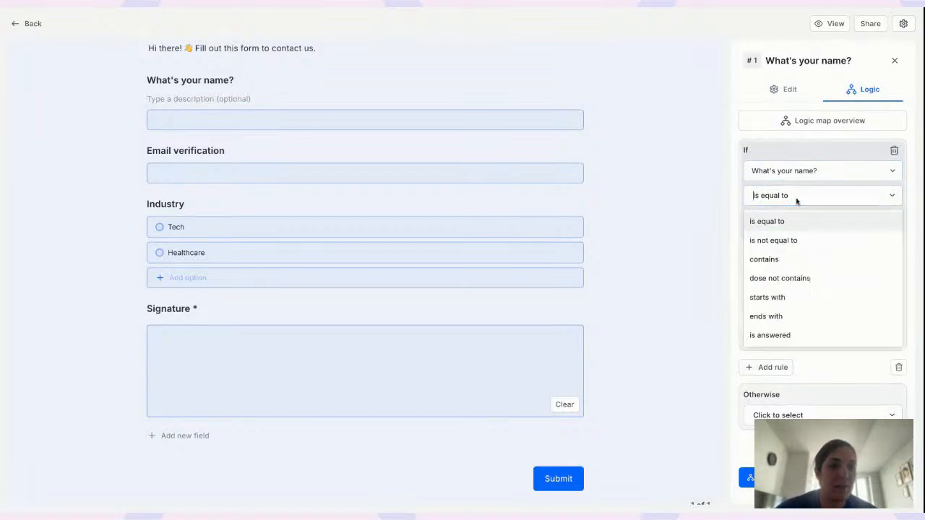
pyautogui.click(792, 258)
pyautogui.click(790, 221)
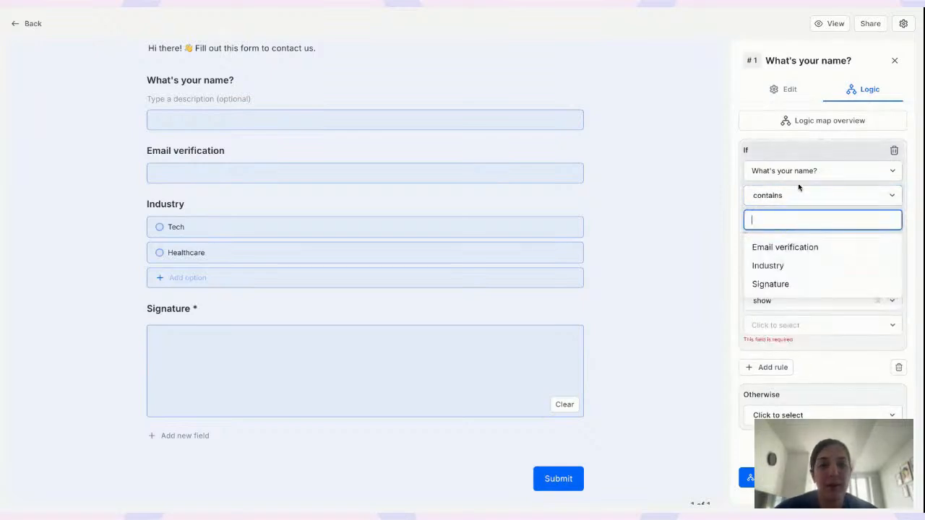
pyautogui.click(798, 197)
pyautogui.click(780, 336)
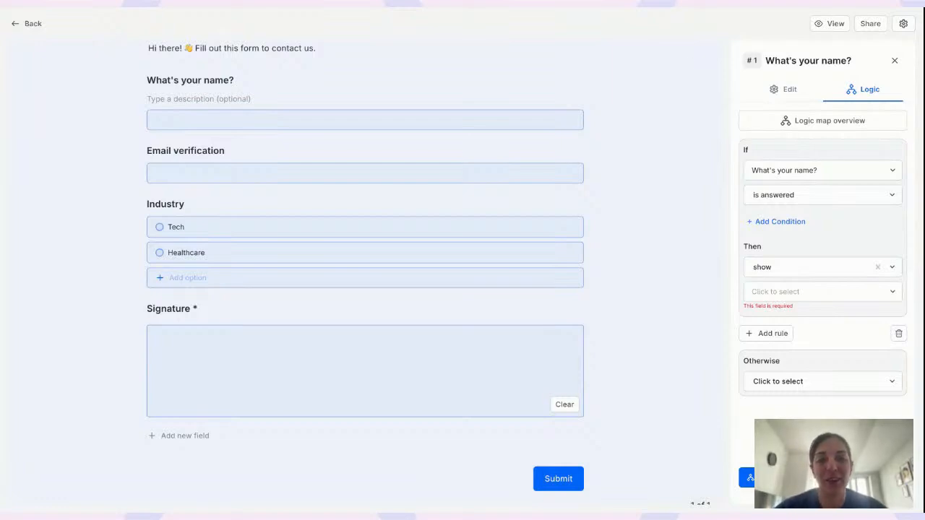
pyautogui.click(894, 150)
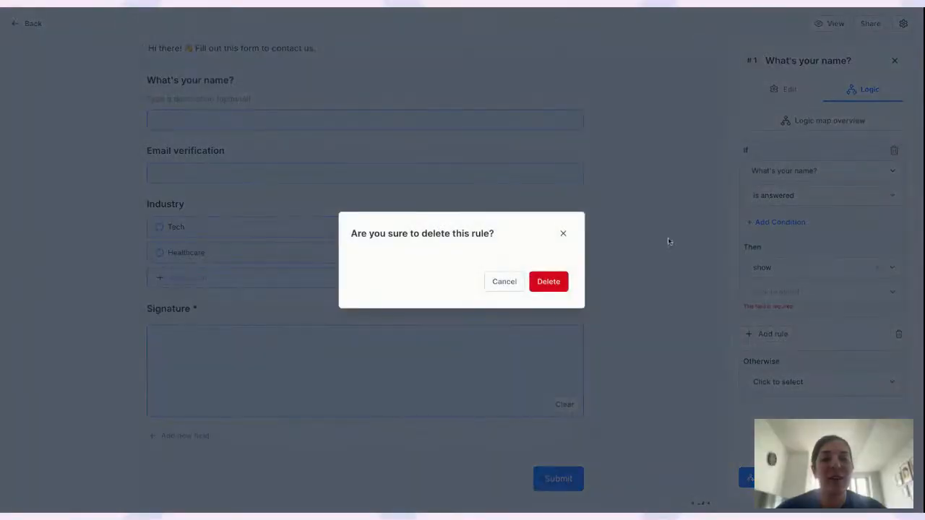
pyautogui.click(549, 283)
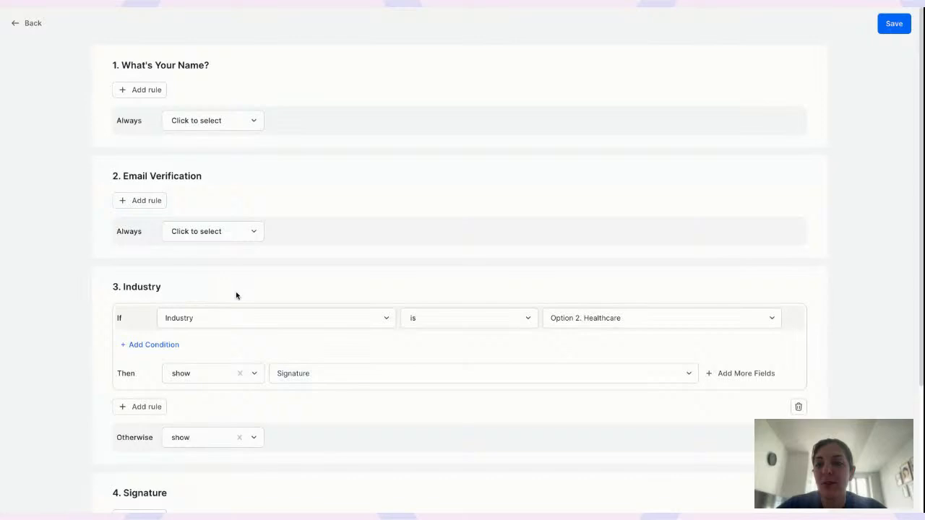
# Add an on-submit rule that triggers when Signature is answered
pyautogui.scroll(-3, 236, 291)
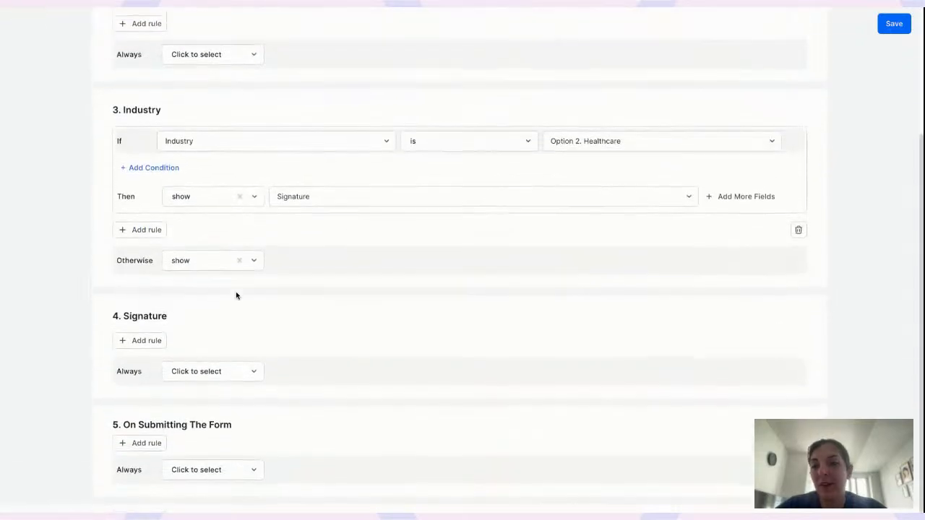
pyautogui.click(142, 451)
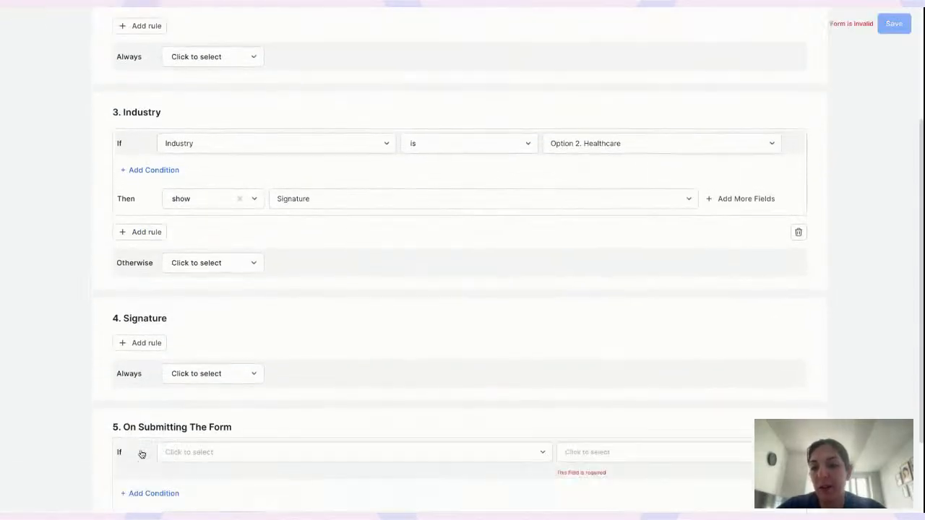
pyautogui.scroll(-2, 141, 454)
pyautogui.click(235, 348)
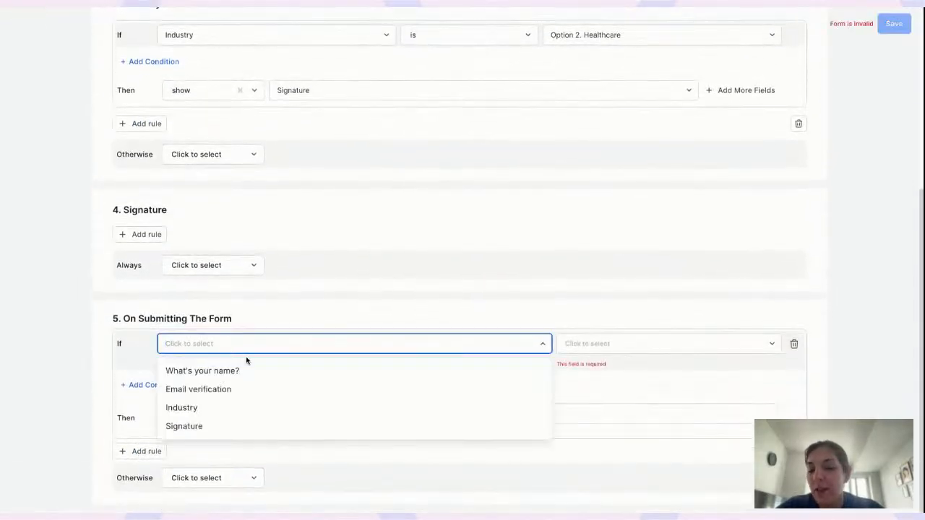
pyautogui.click(196, 425)
pyautogui.click(619, 357)
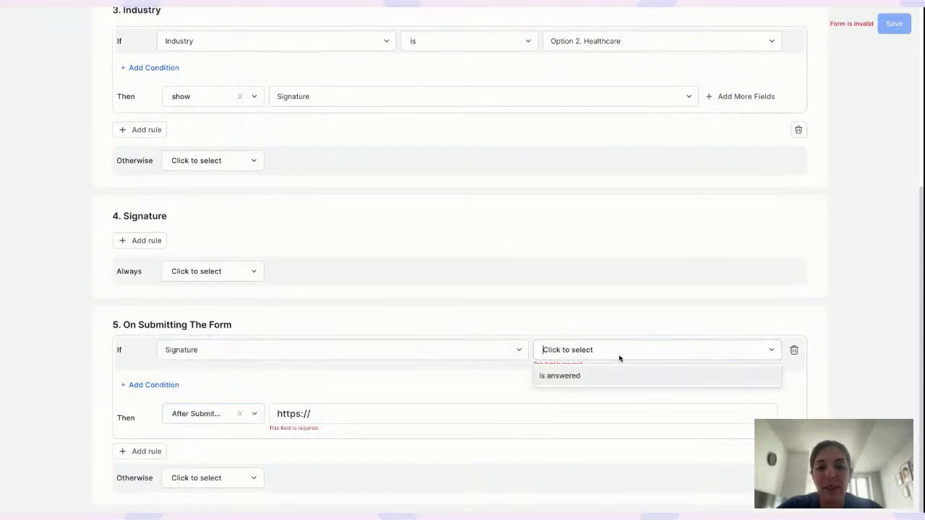
pyautogui.click(588, 376)
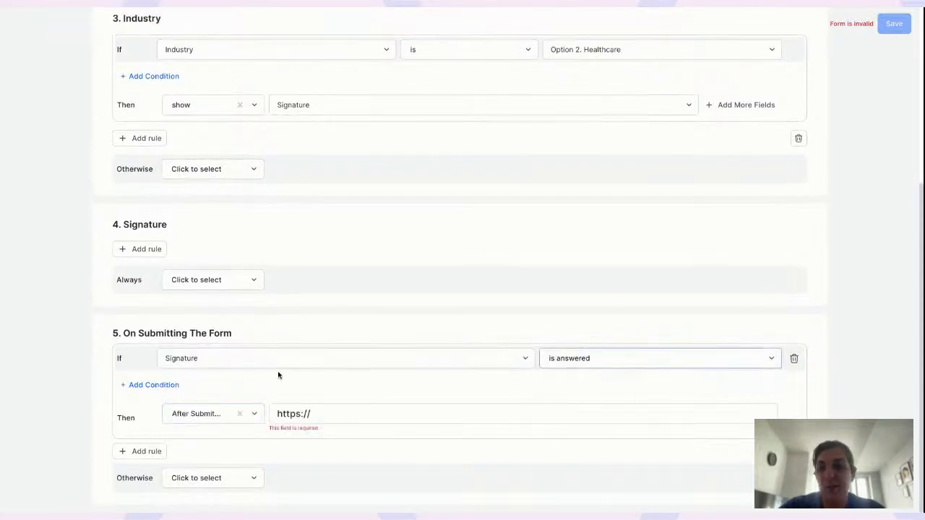
# Make the rule send the 'new' email template to the Email verification address
pyautogui.click(196, 413)
pyautogui.scroll(-2, 212, 473)
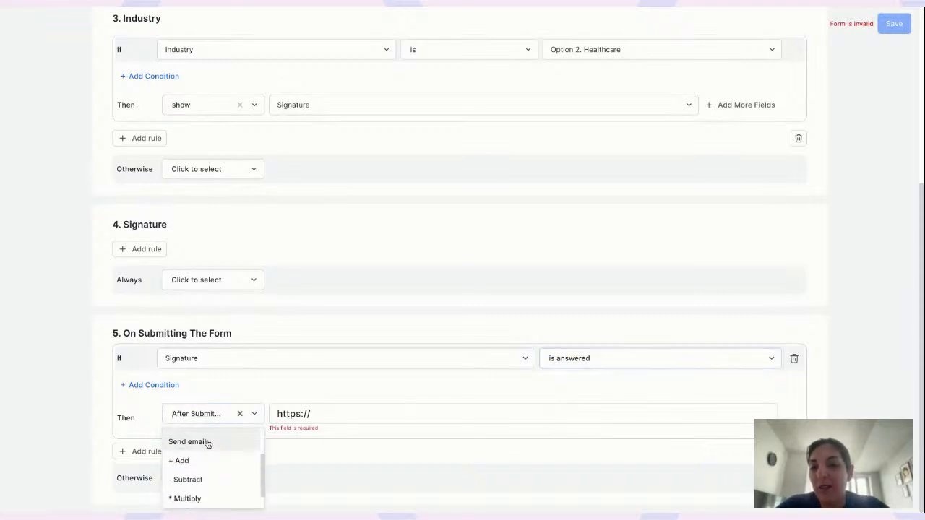
pyautogui.click(207, 442)
pyautogui.click(341, 422)
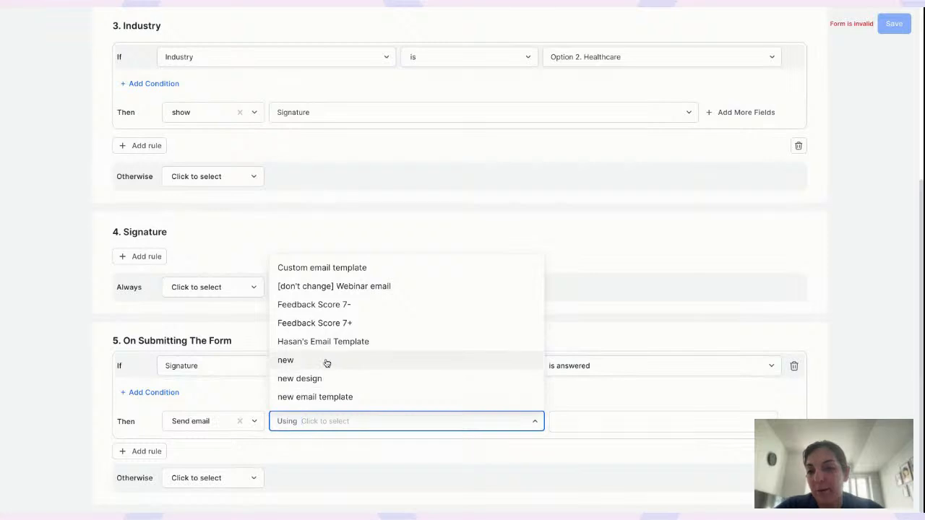
pyautogui.click(327, 362)
pyautogui.click(634, 424)
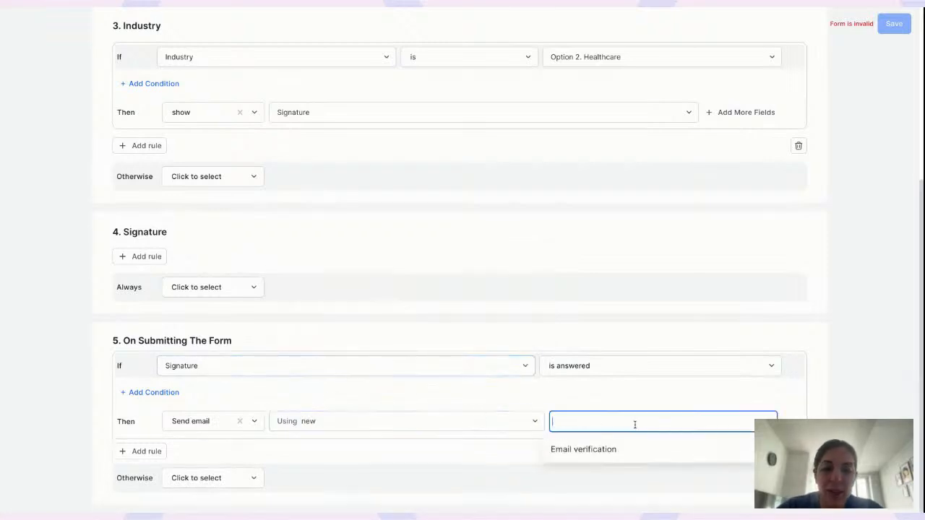
pyautogui.click(598, 449)
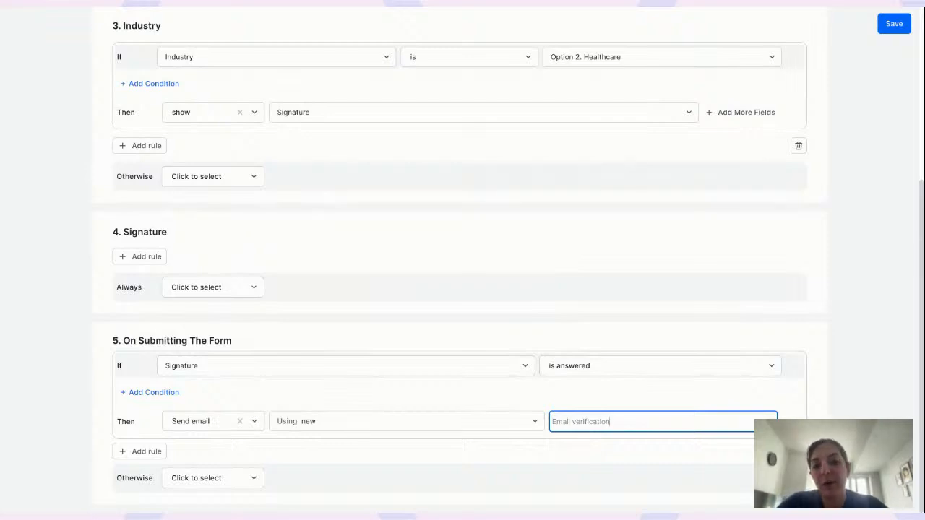
# Review the template choice, leave it unchanged, and save the logic
pyautogui.click(338, 425)
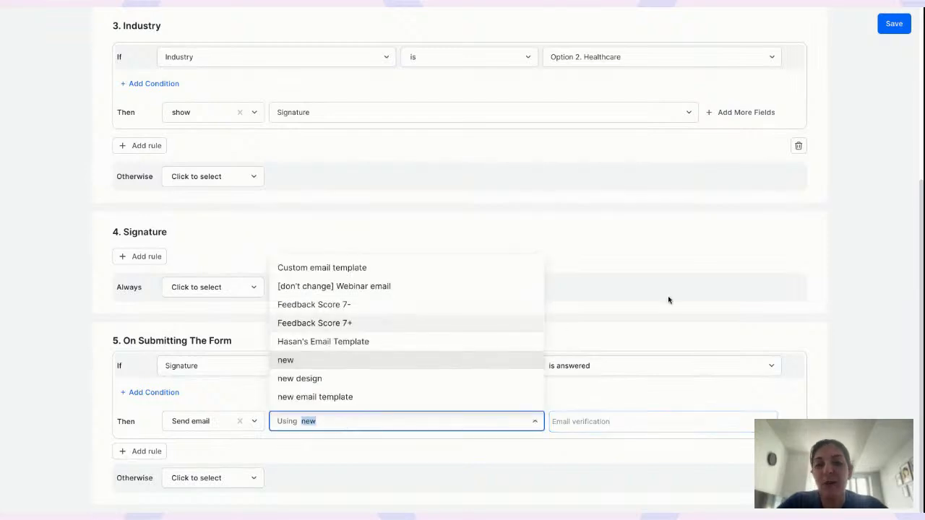
pyautogui.click(660, 317)
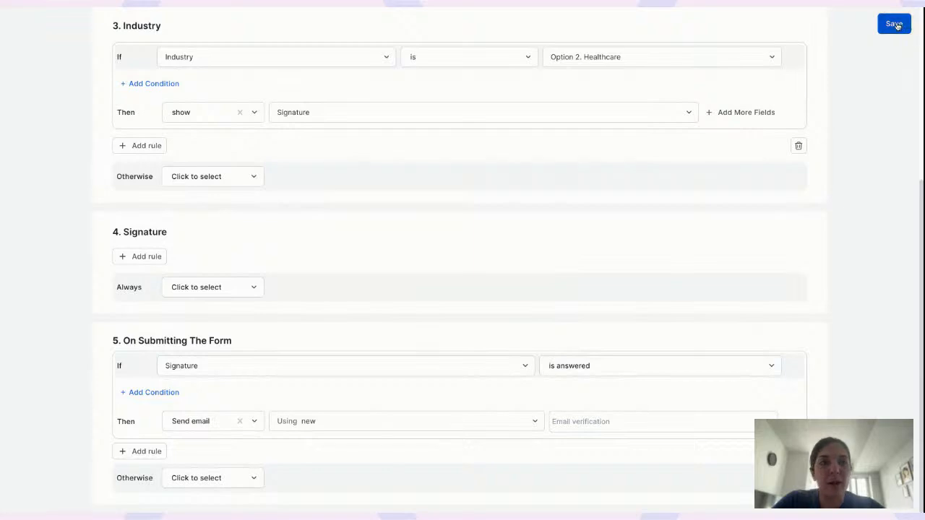
pyautogui.click(894, 24)
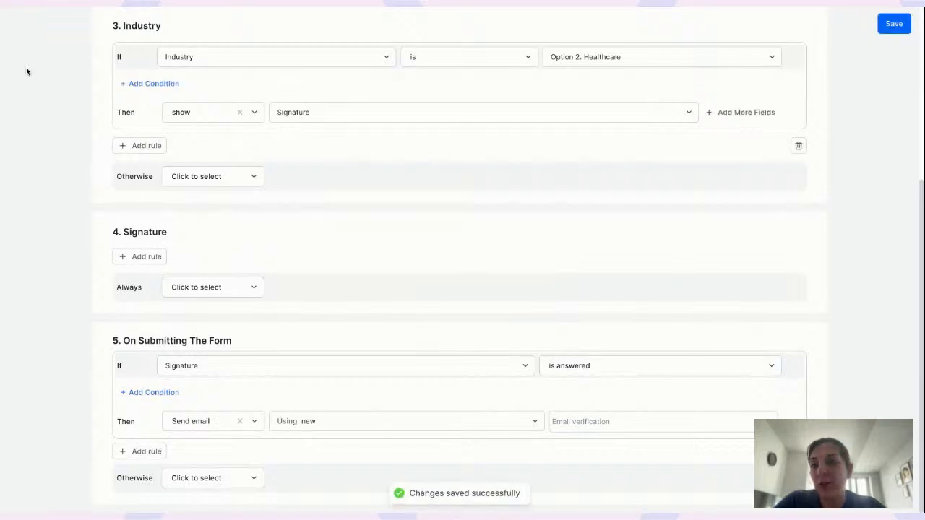
pyautogui.scroll(5, 26, 72)
# Return to the Contract form responses page and open Custom emails from the App Store
pyautogui.click(27, 23)
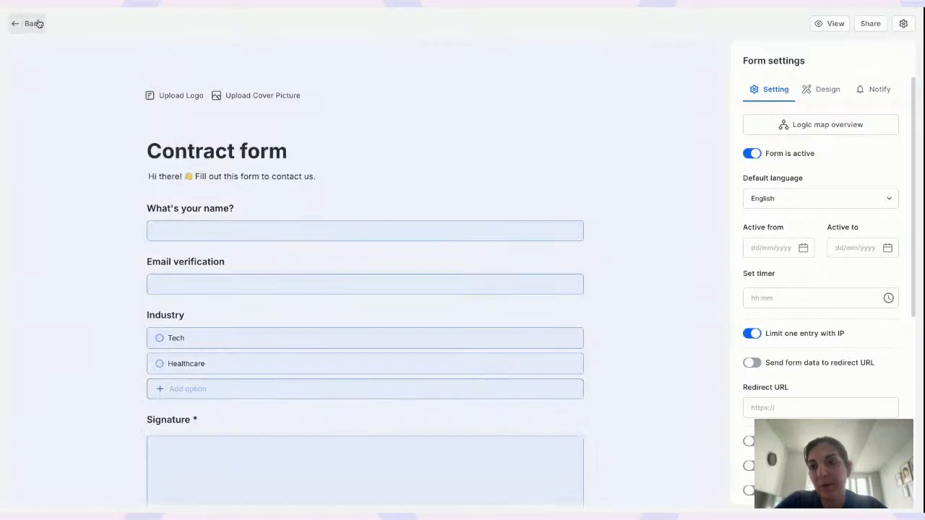
pyautogui.click(31, 23)
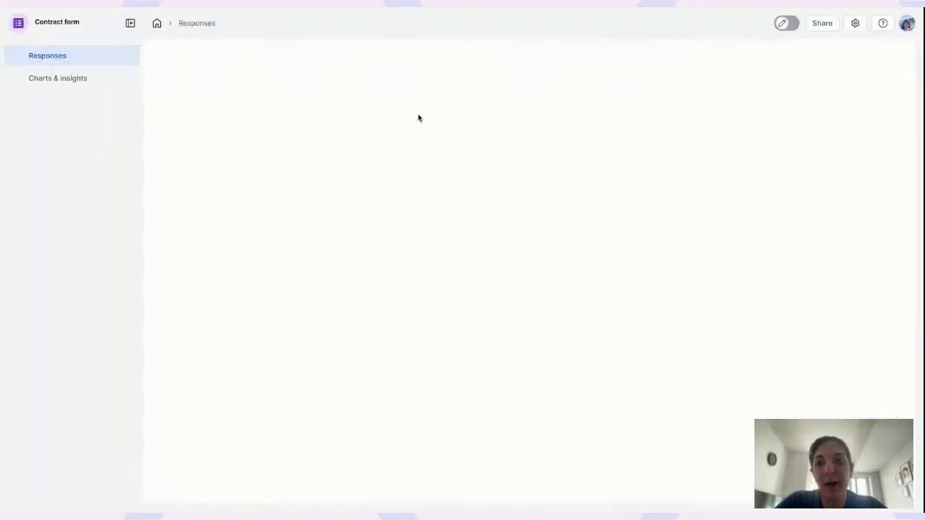
pyautogui.click(907, 24)
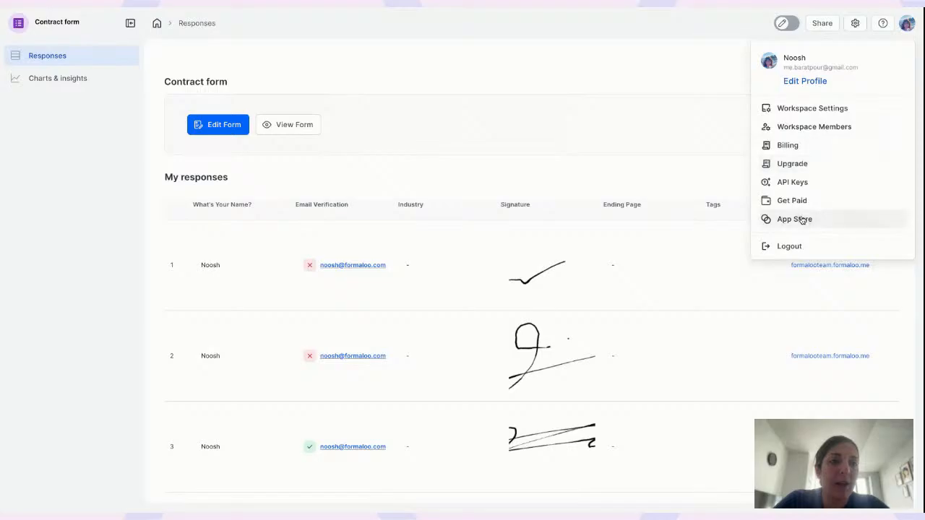
pyautogui.click(802, 220)
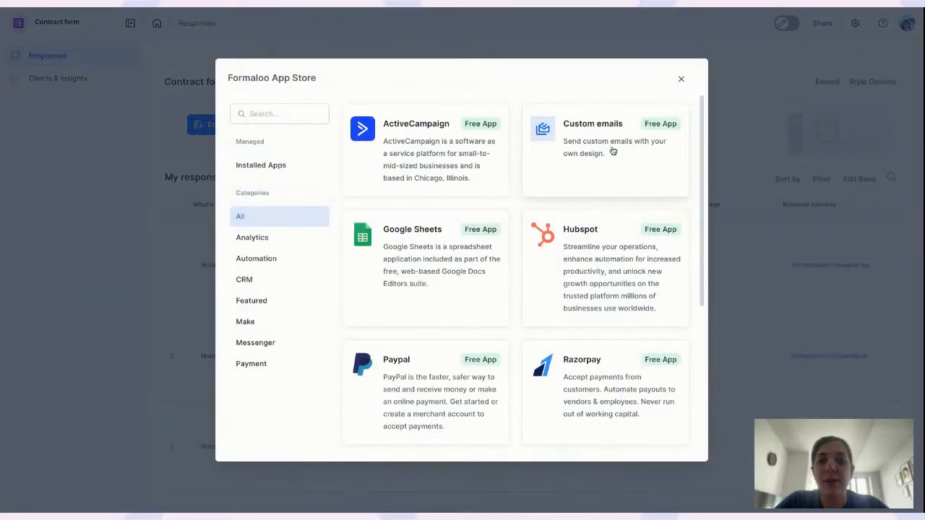
pyautogui.click(613, 151)
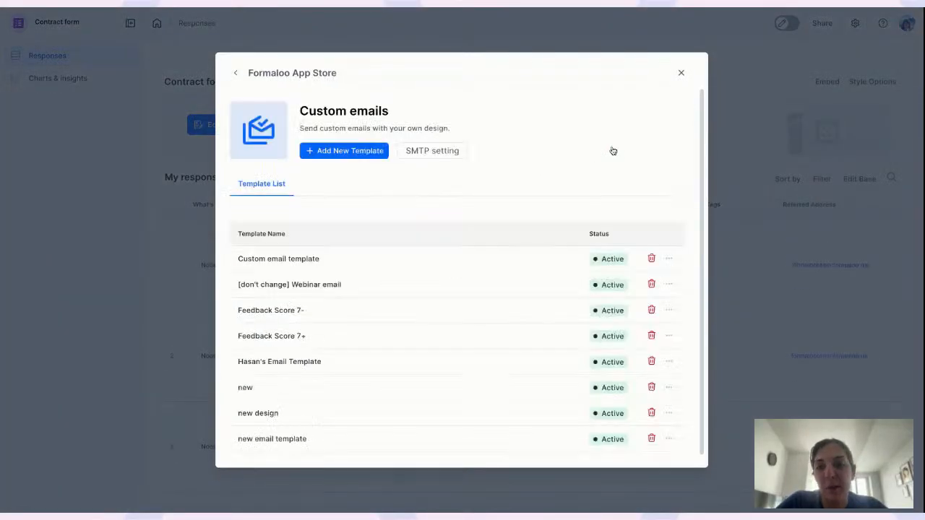
# Start a new email template, then leave it unsaved and close Custom emails
pyautogui.click(350, 151)
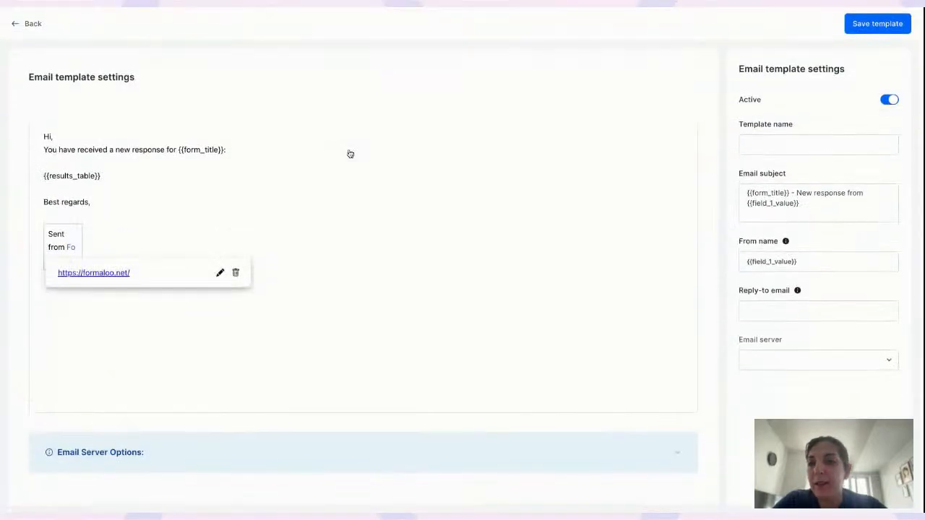
pyautogui.click(181, 178)
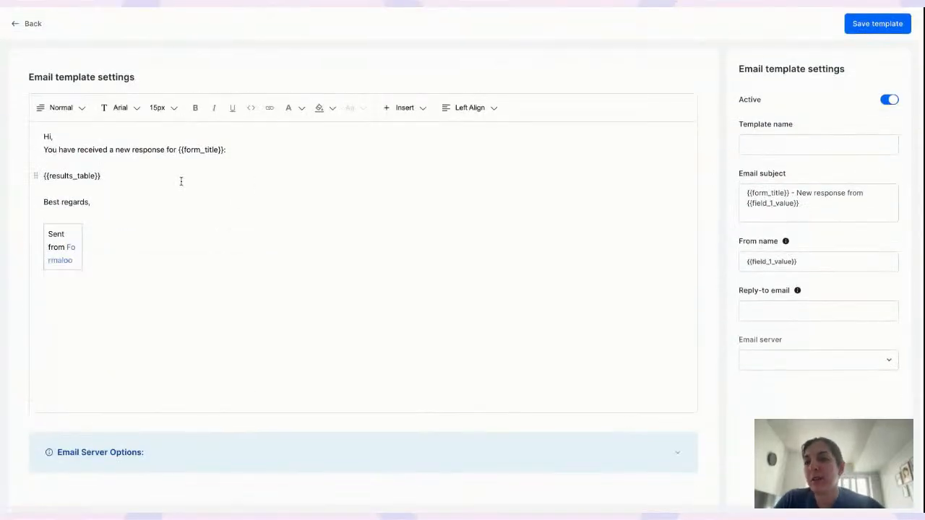
pyautogui.click(58, 136)
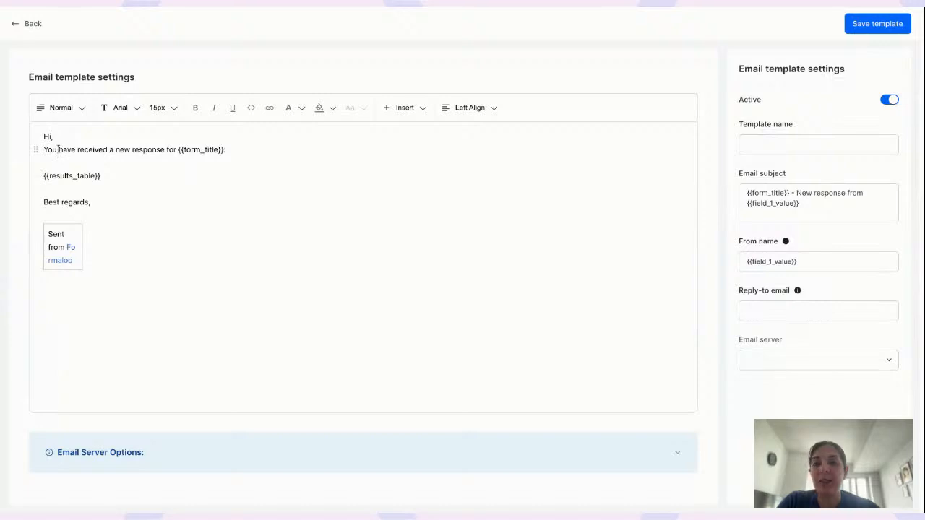
pyautogui.click(28, 23)
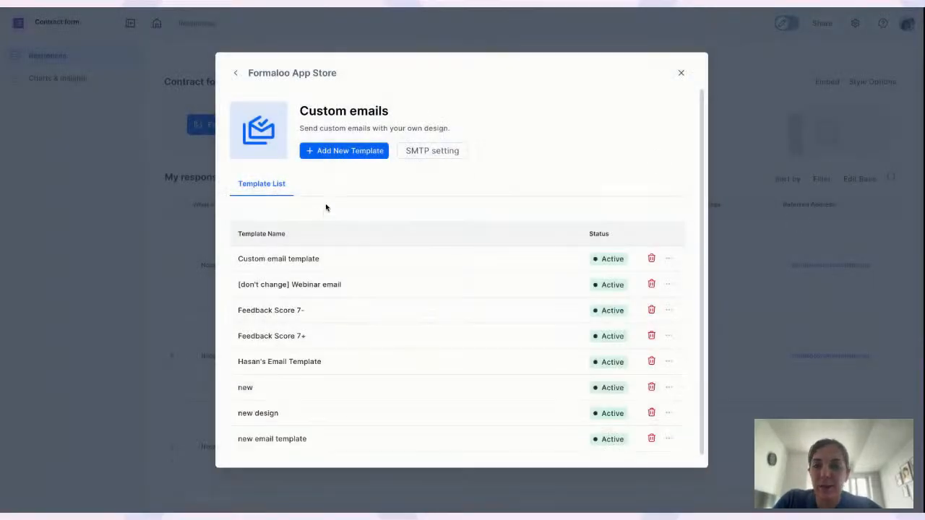
pyautogui.click(681, 72)
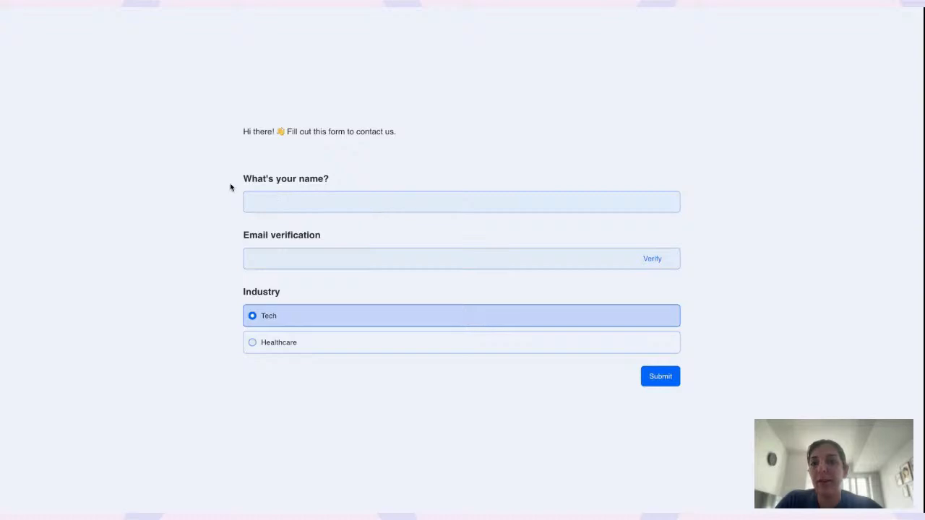
# Select the 'What's your name?' text and field, then go back to the Contract form responses
pyautogui.moveTo(242, 180); pyautogui.dragTo(342, 181)
pyautogui.click(315, 195)
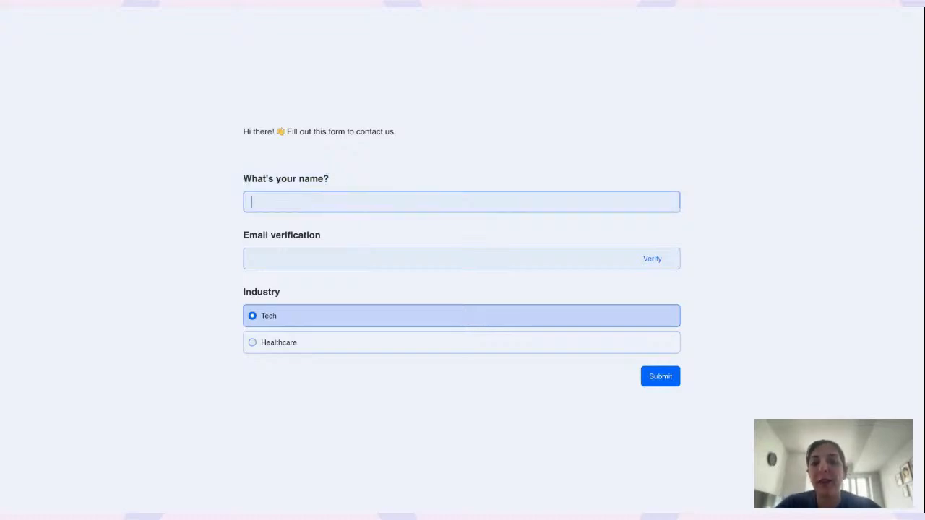
pyautogui.click(416, 2)
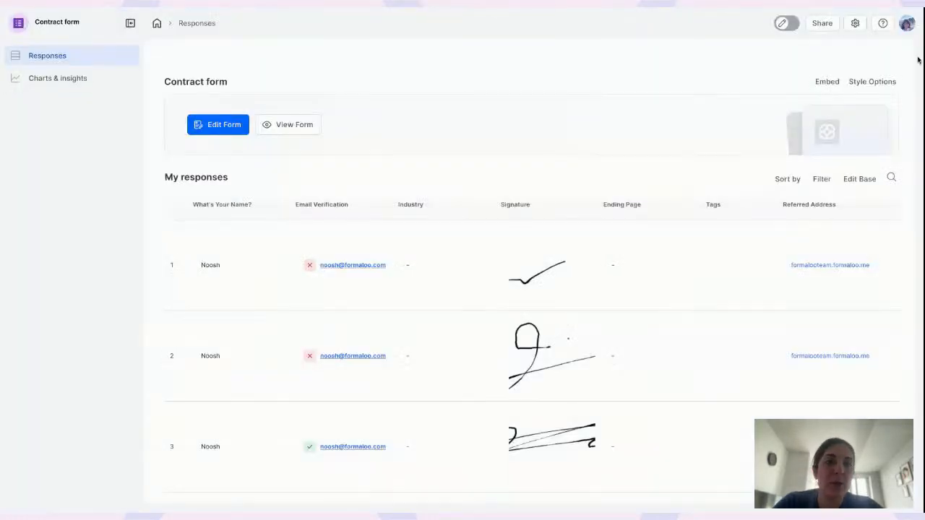
# Open Custom emails from the App Store and start a new template with its body active
pyautogui.click(906, 25)
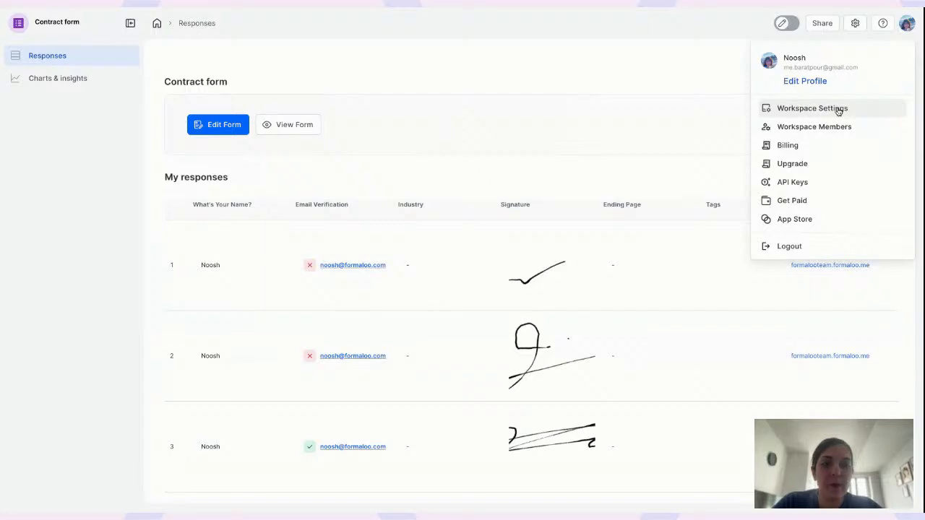
pyautogui.click(772, 218)
pyautogui.click(663, 160)
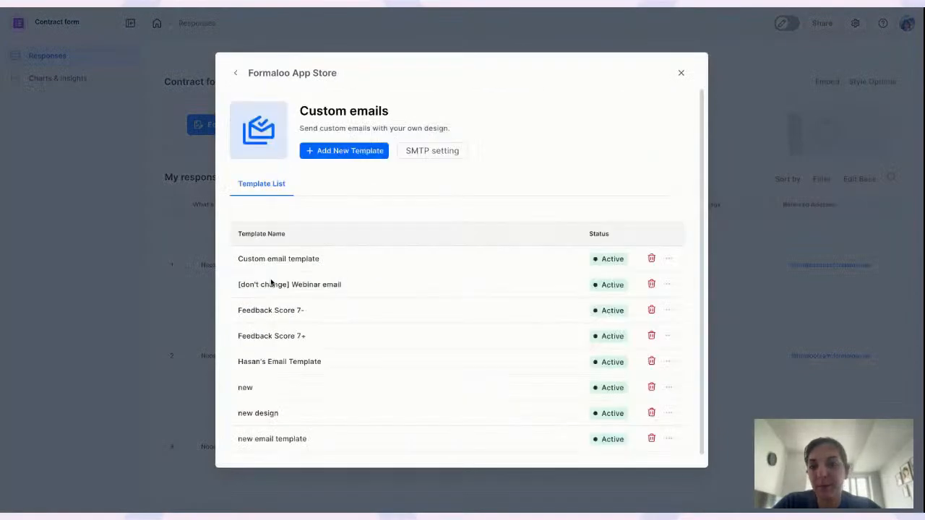
pyautogui.click(354, 151)
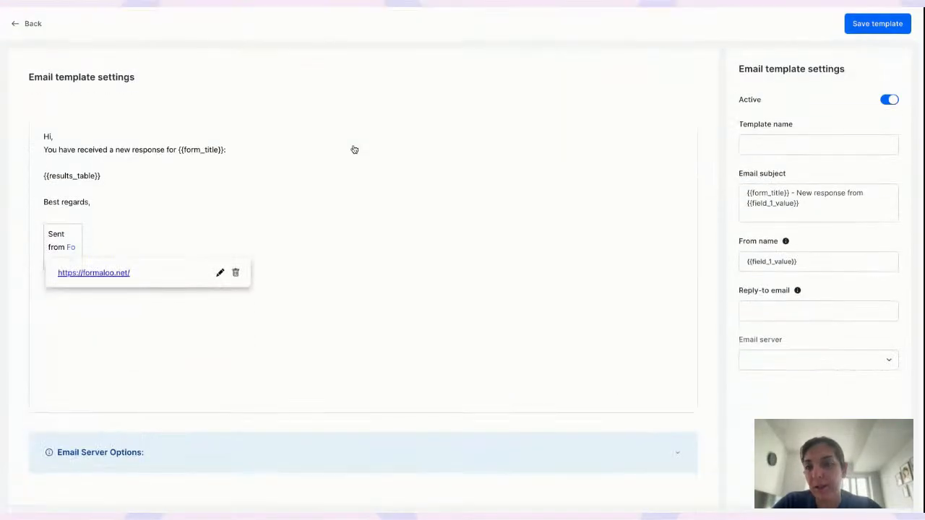
pyautogui.click(198, 163)
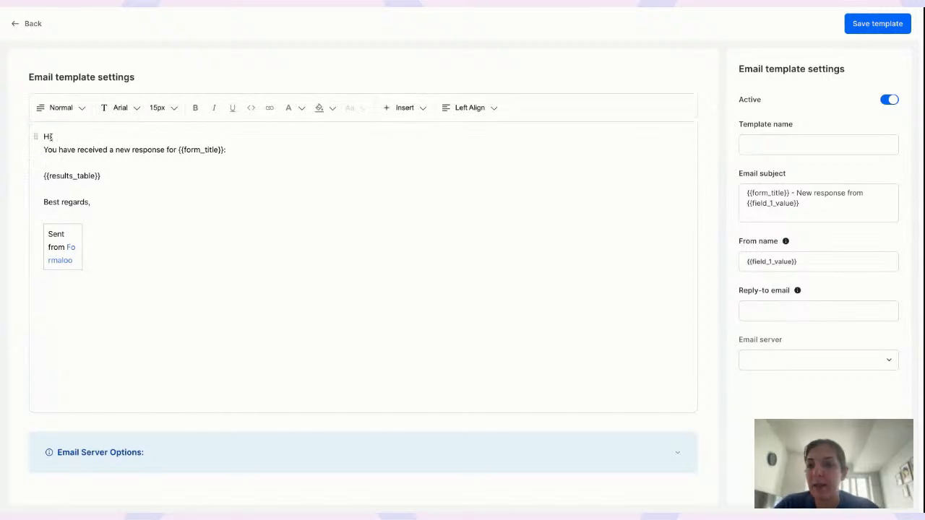
# Replace the comma after 'Hi' with the {{field_1_value}} placeholder
pyautogui.click(52, 137)
pyautogui.press('BackSpace')
pyautogui.write('{{')
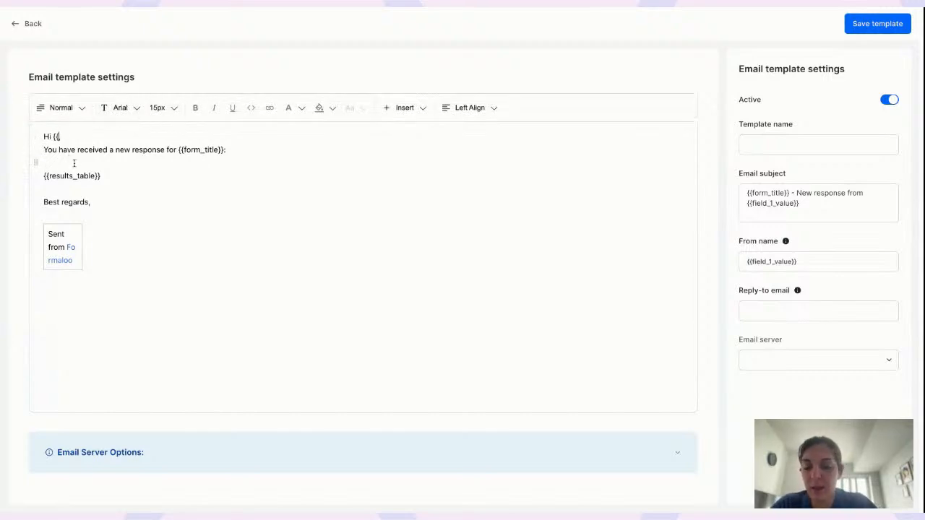
pyautogui.write('field_')
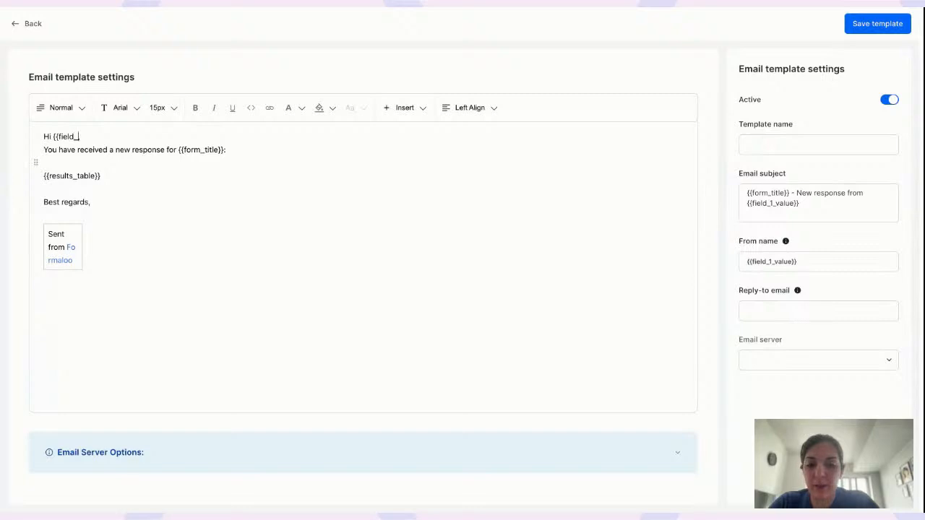
pyautogui.write('1_value}}')
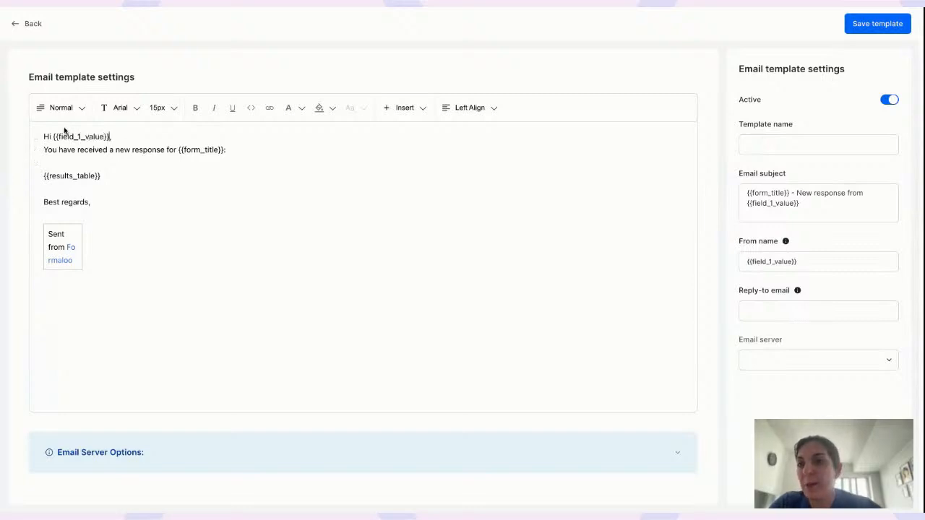
# Adjust the placeholder name, trying 'title' before restoring 'value', and add a colon
pyautogui.moveTo(54, 136); pyautogui.dragTo(110, 137)
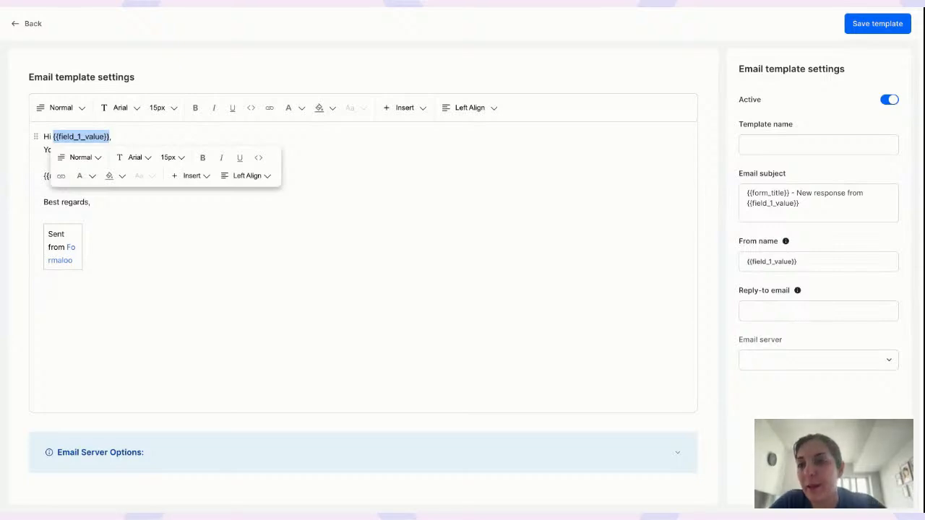
pyautogui.click(91, 136)
pyautogui.doubleClick(96, 137)
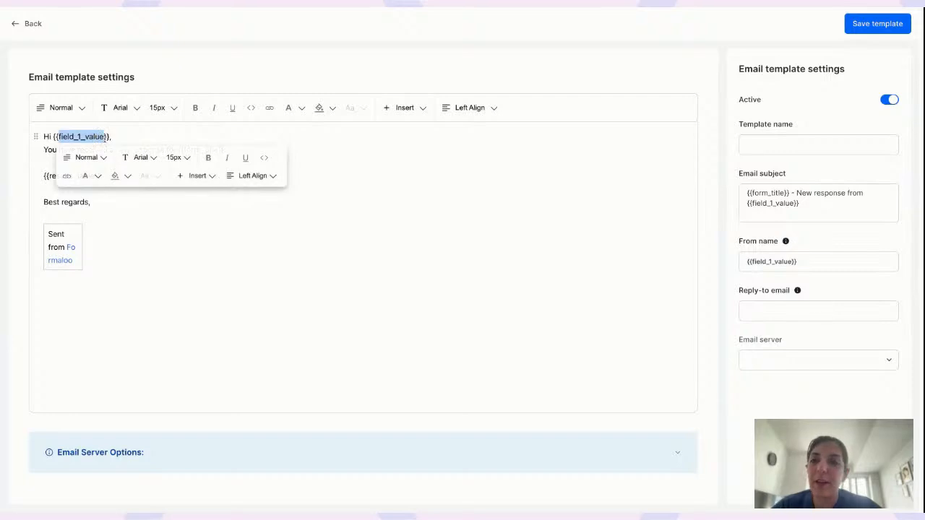
pyautogui.click(106, 137)
pyautogui.press('BackSpace')
pyautogui.press('BackSpace')
pyautogui.press('BackSpace')
pyautogui.press('BackSpace')
pyautogui.press('BackSpace')
pyautogui.write('title')
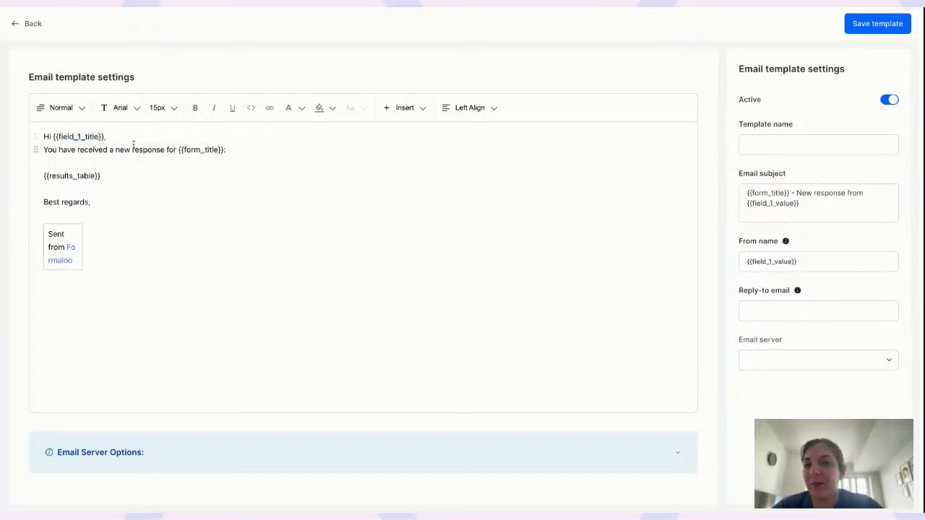
pyautogui.press('BackSpace')
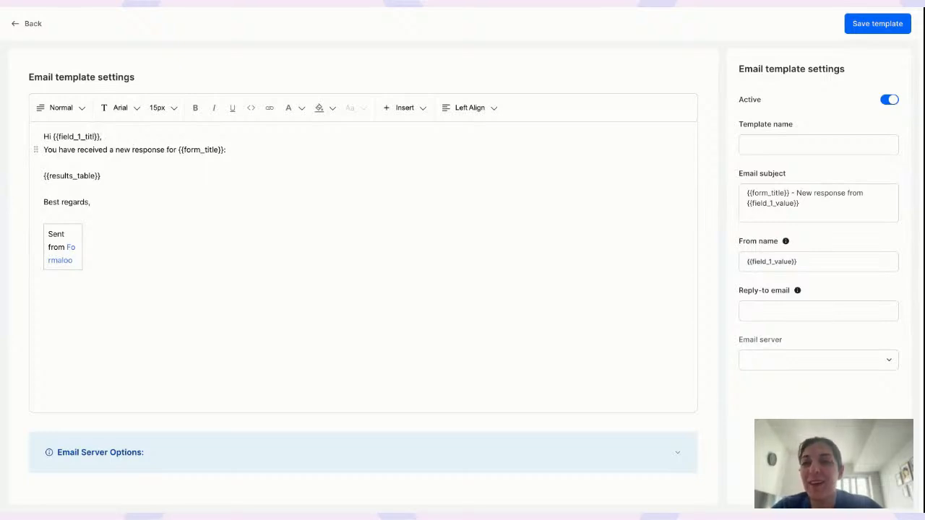
pyautogui.press('BackSpace')
pyautogui.press('BackSpace')
pyautogui.press('BackSpace')
pyautogui.press('BackSpace')
pyautogui.write('v')
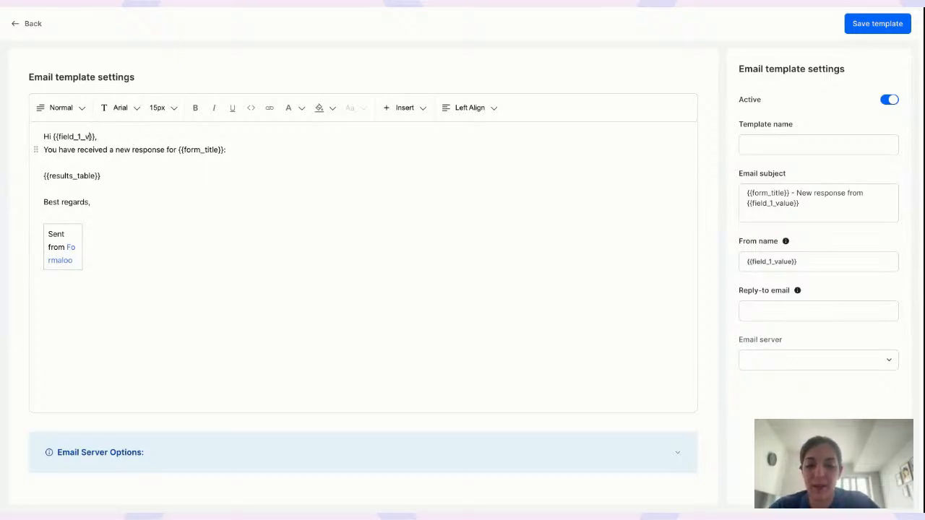
pyautogui.write('alue')
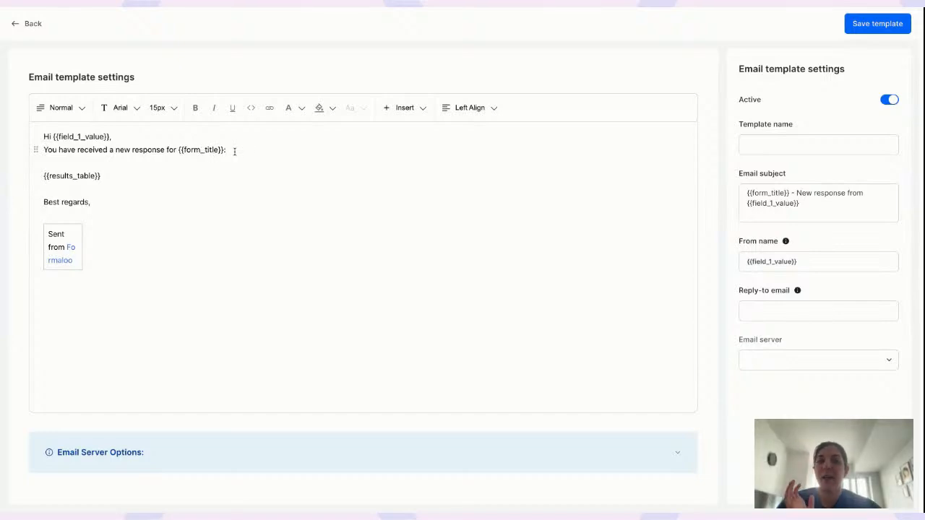
pyautogui.write(':')
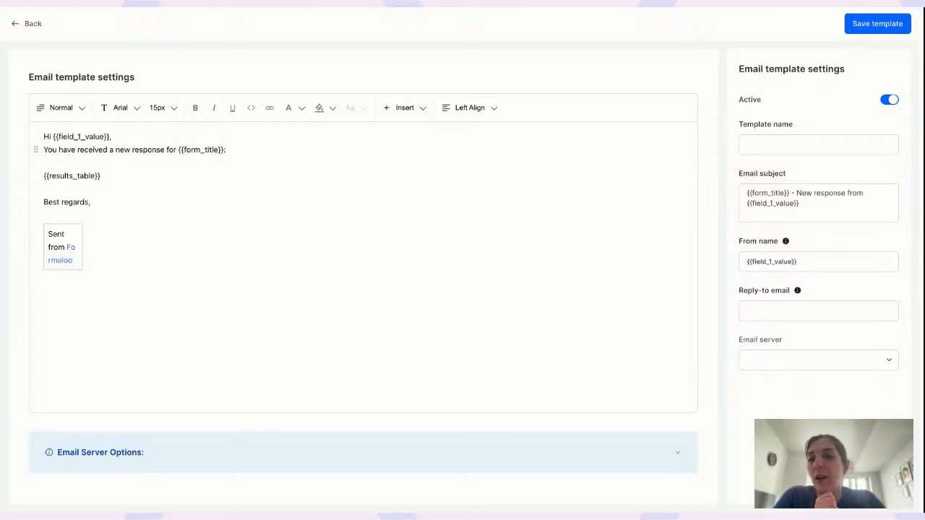
# Add a line above {{results_table}} reading 'Download the pdf here'
pyautogui.press('Return')
pyautogui.press('Return')
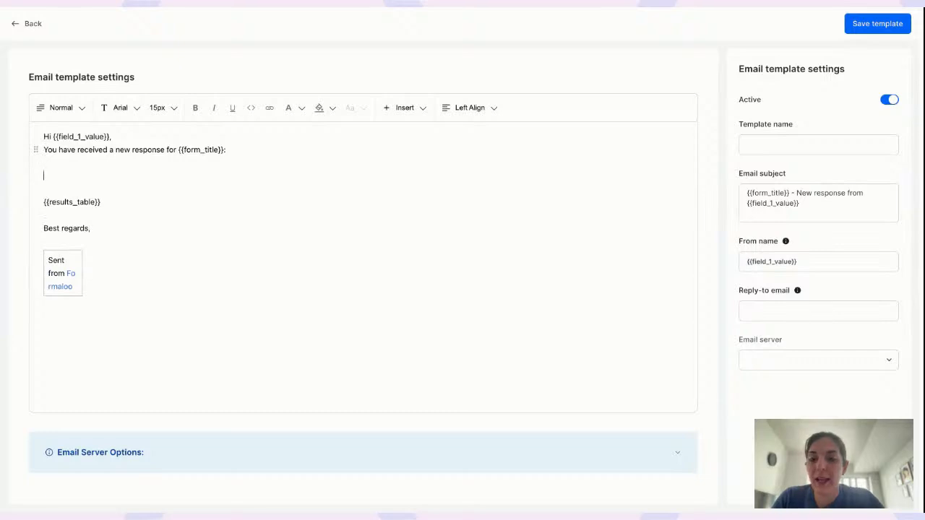
pyautogui.write('@')
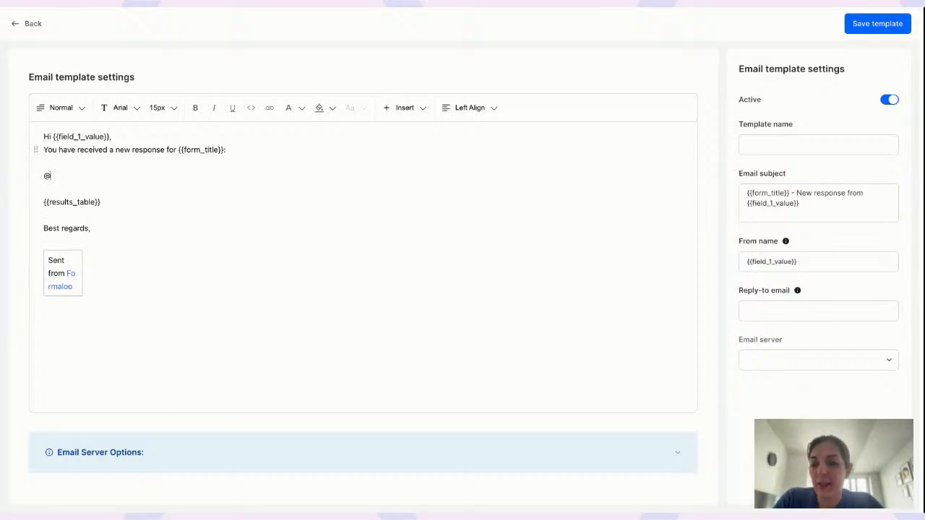
pyautogui.write('pdf')
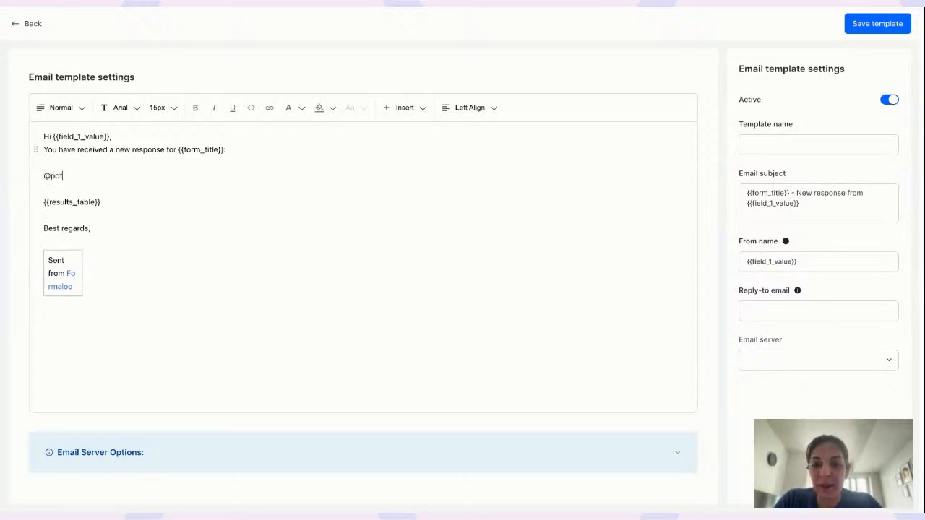
pyautogui.write('_link')
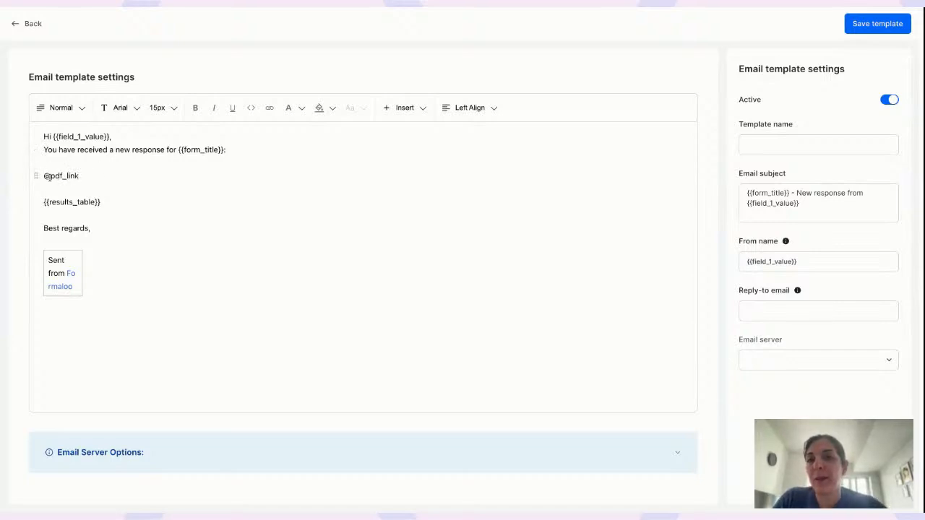
pyautogui.moveTo(43, 176); pyautogui.dragTo(91, 175)
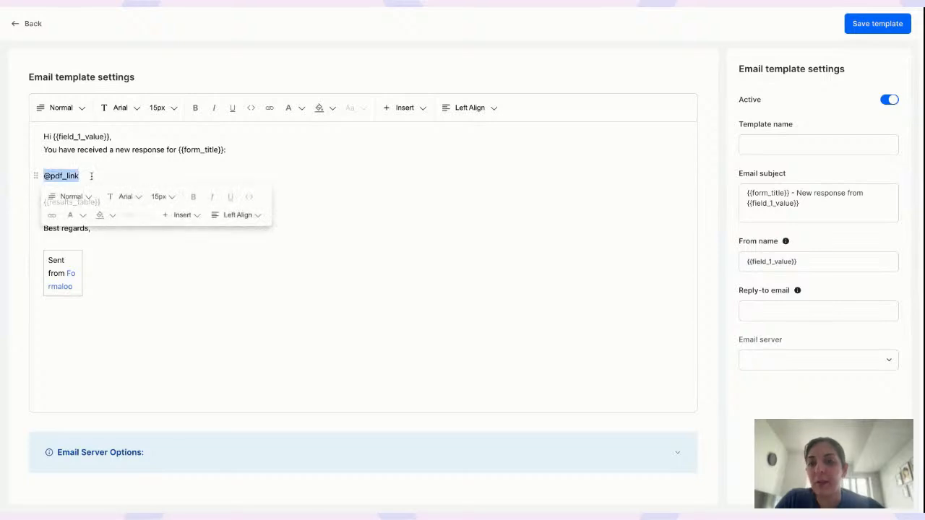
pyautogui.press('BackSpace')
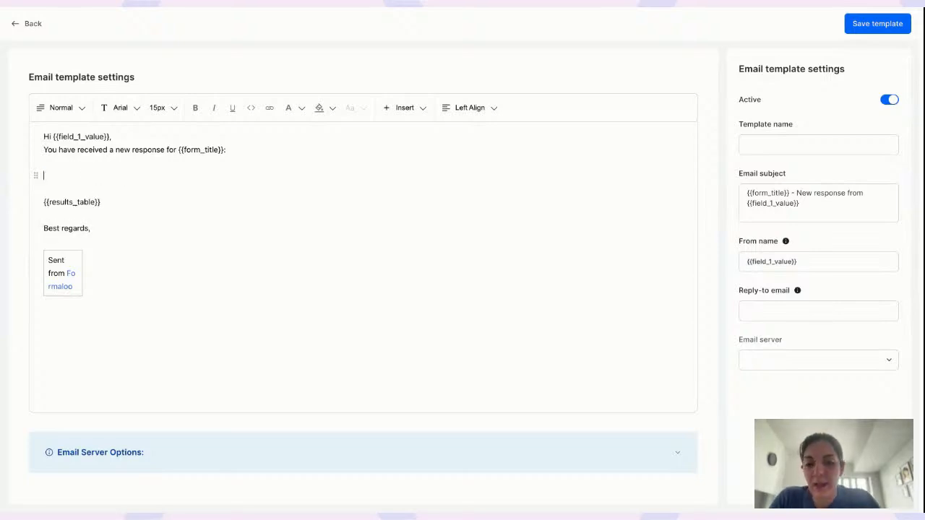
pyautogui.write('Download the')
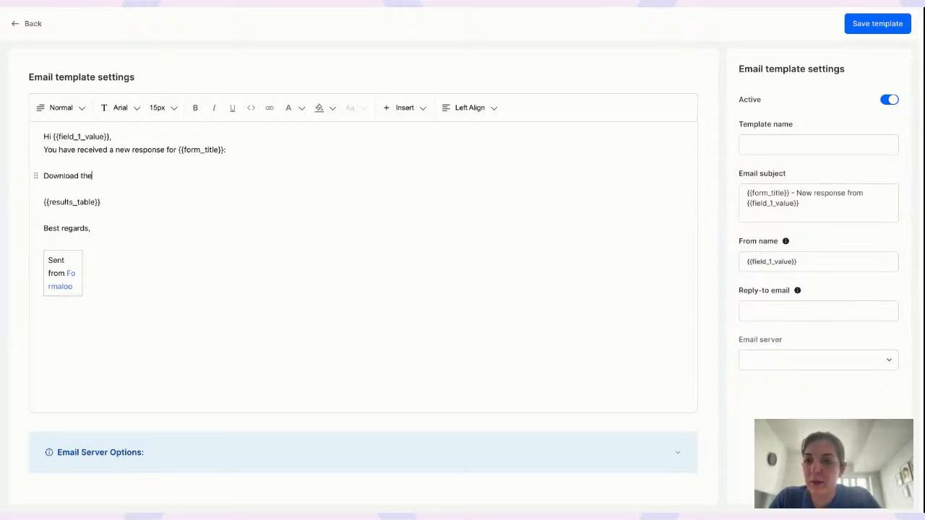
pyautogui.write(' pdf here')
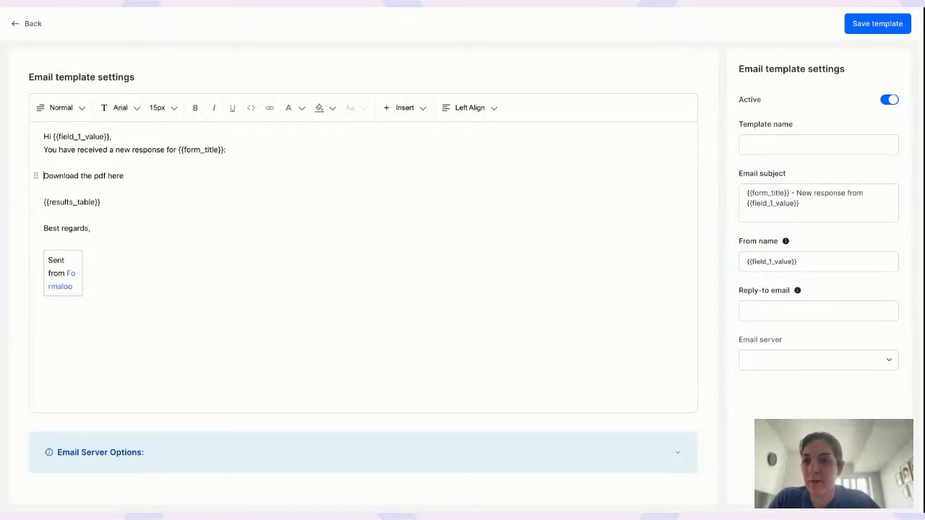
pyautogui.hotkey('shift', 'End')
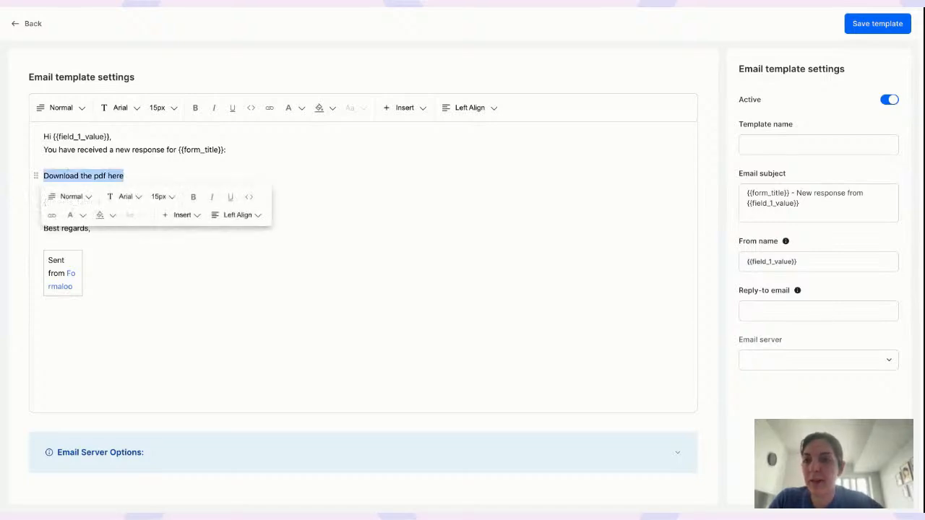
pyautogui.click(50, 214)
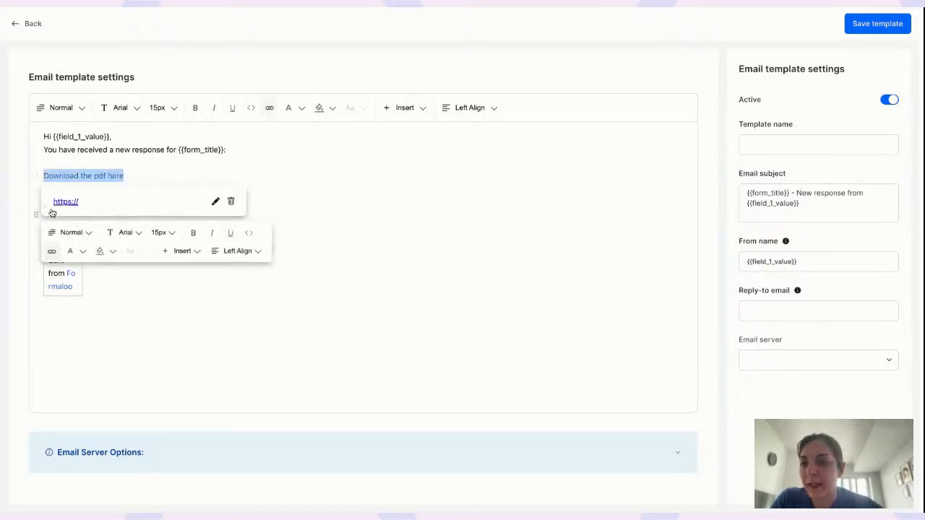
pyautogui.click(215, 202)
pyautogui.hotkey('ctrl', 'a')
pyautogui.write('@pdf_link')
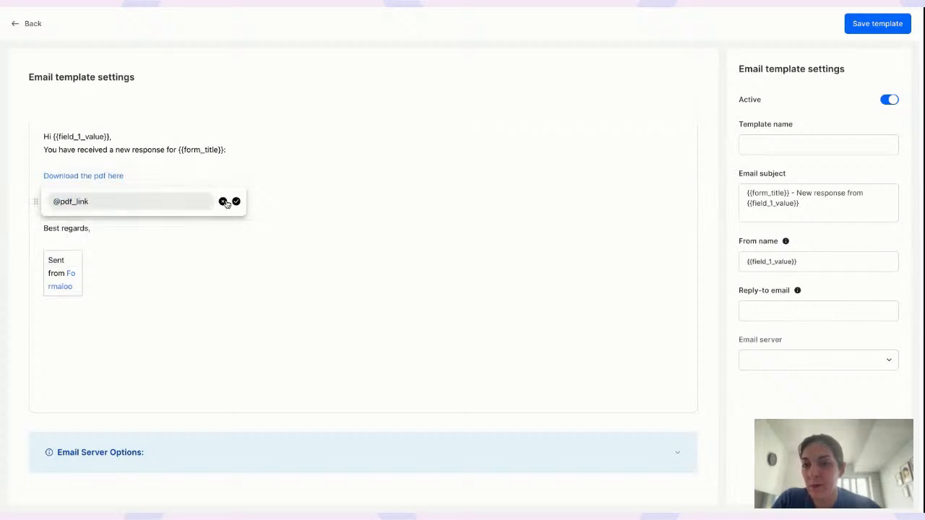
pyautogui.click(236, 202)
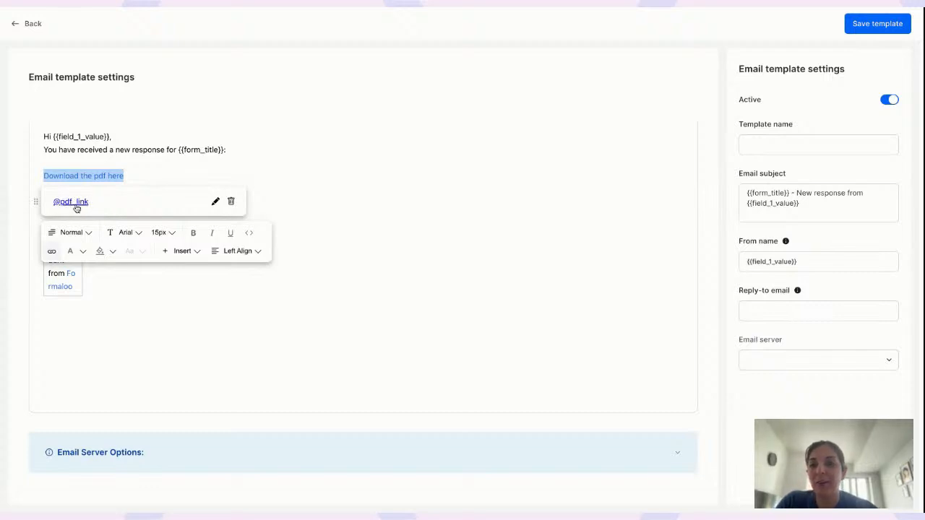
pyautogui.click(122, 172)
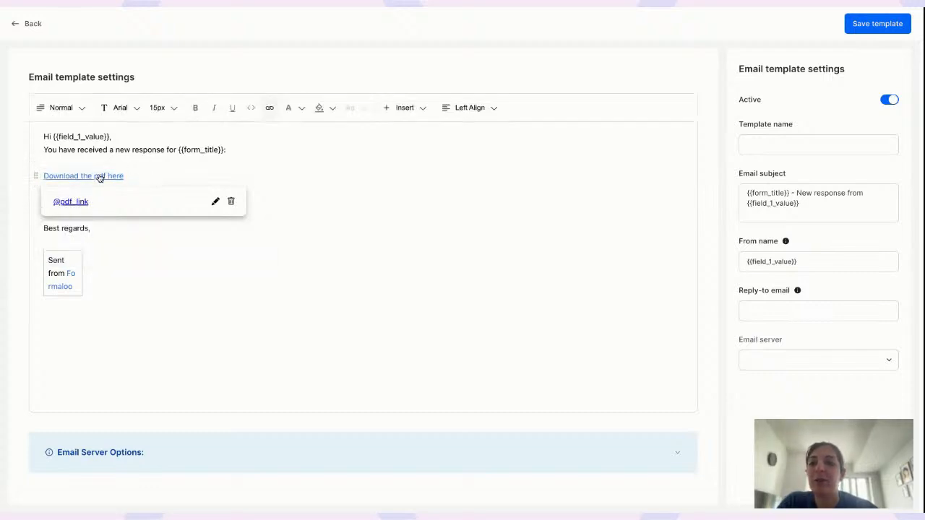
pyautogui.click(95, 149)
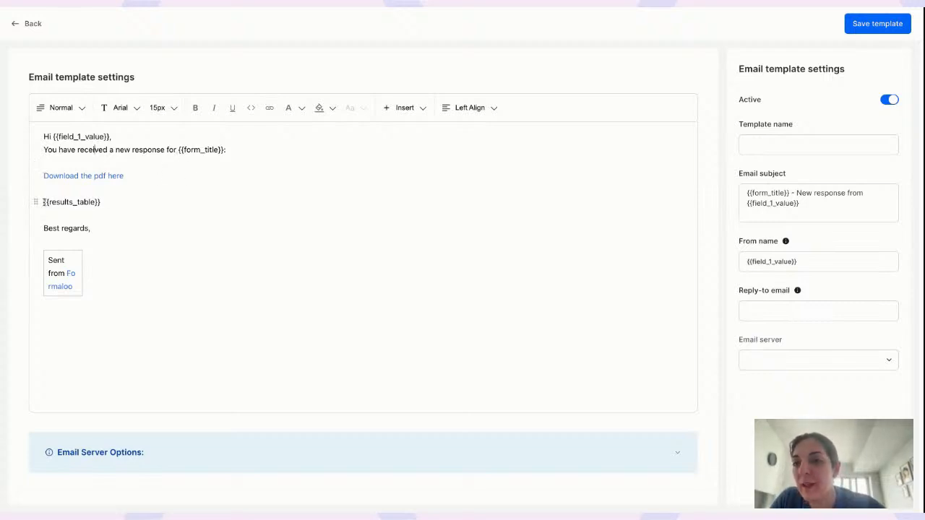
# Delete the Sent from Formaloo box and put 'Company name' under Best regards
pyautogui.moveTo(43, 202); pyautogui.dragTo(105, 203)
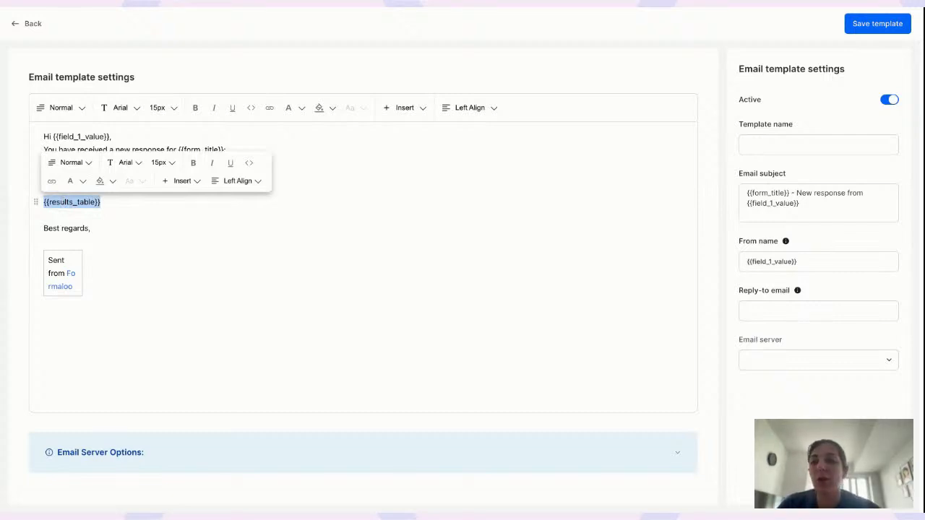
pyautogui.click(63, 243)
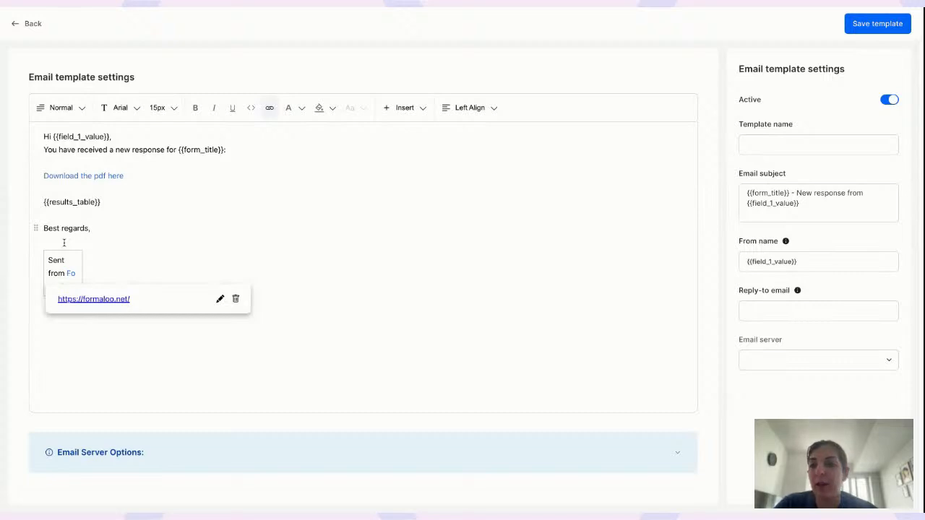
pyautogui.click(103, 231)
pyautogui.press('shift+super+Down')
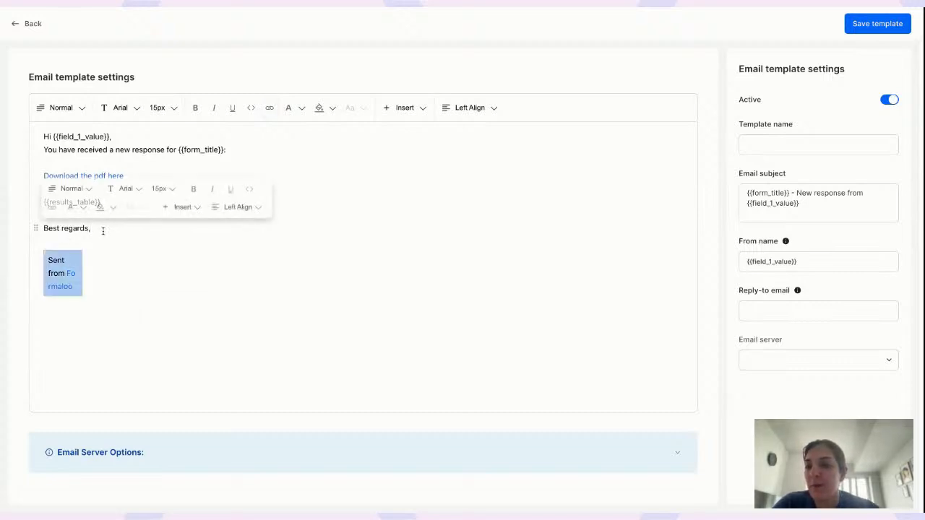
pyautogui.press('BackSpace')
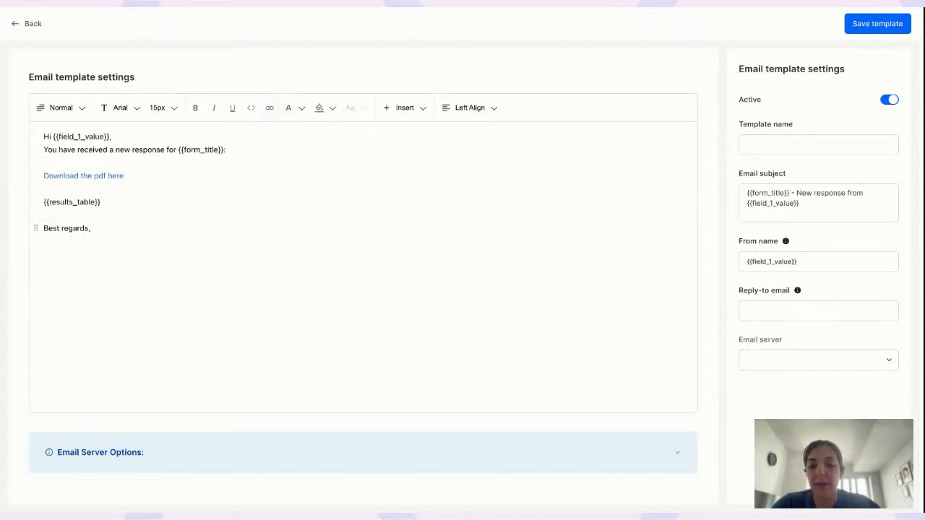
pyautogui.write('Company ')
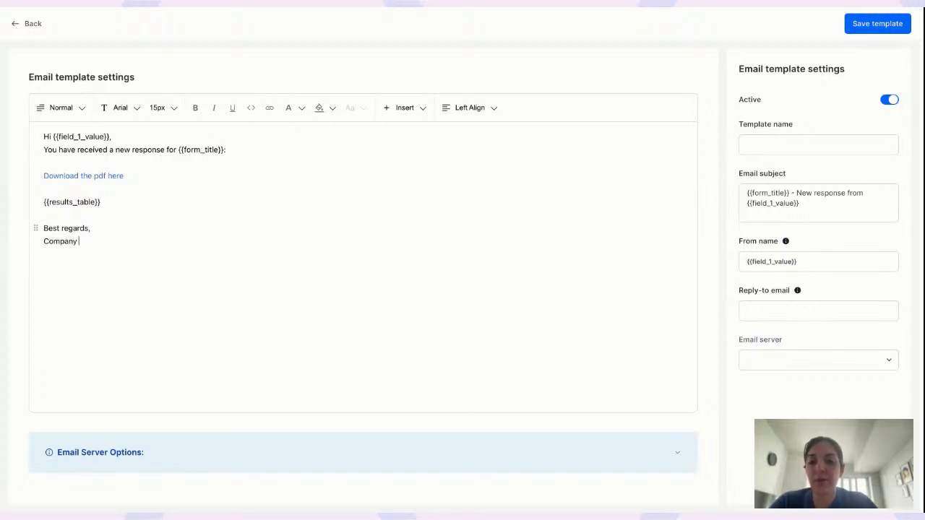
pyautogui.write('name')
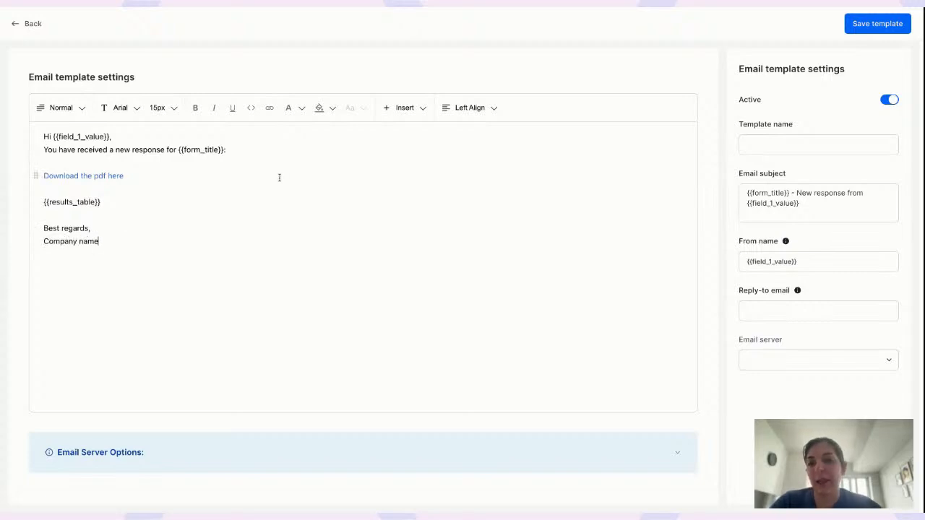
pyautogui.click(120, 107)
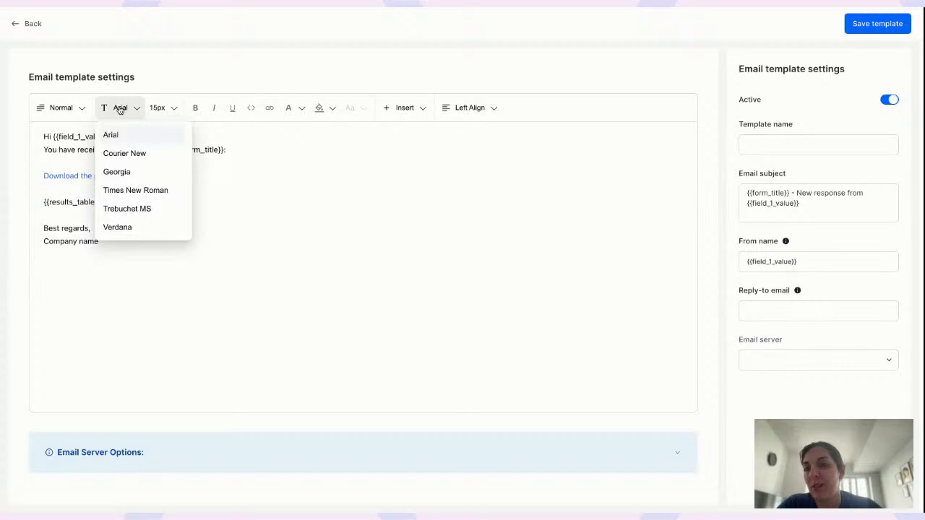
pyautogui.click(261, 156)
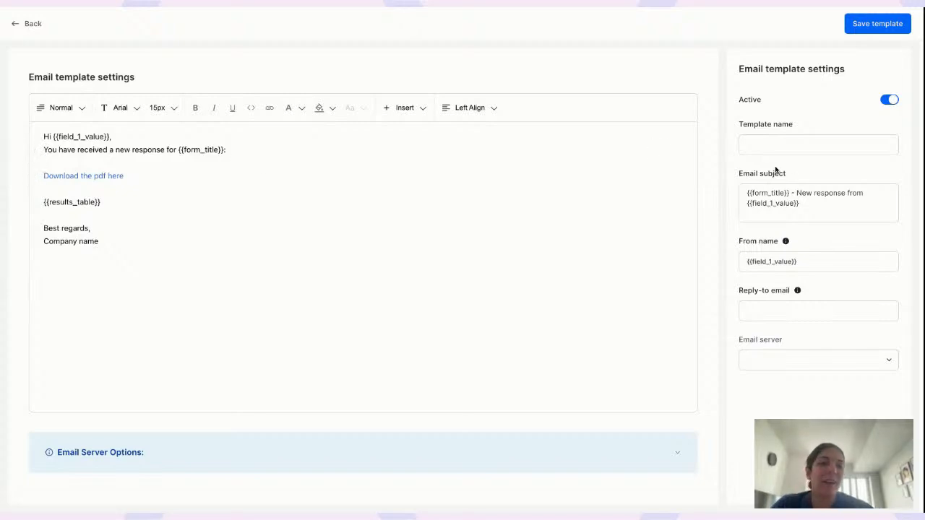
# Check the email subject and enter the reply-to e-mail address
pyautogui.click(771, 190)
pyautogui.moveTo(748, 192); pyautogui.dragTo(813, 209)
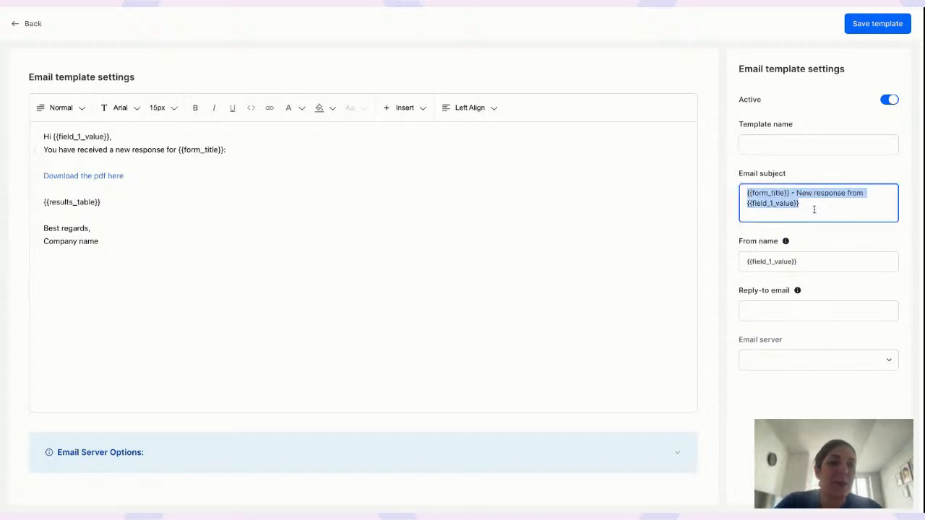
pyautogui.click(781, 193)
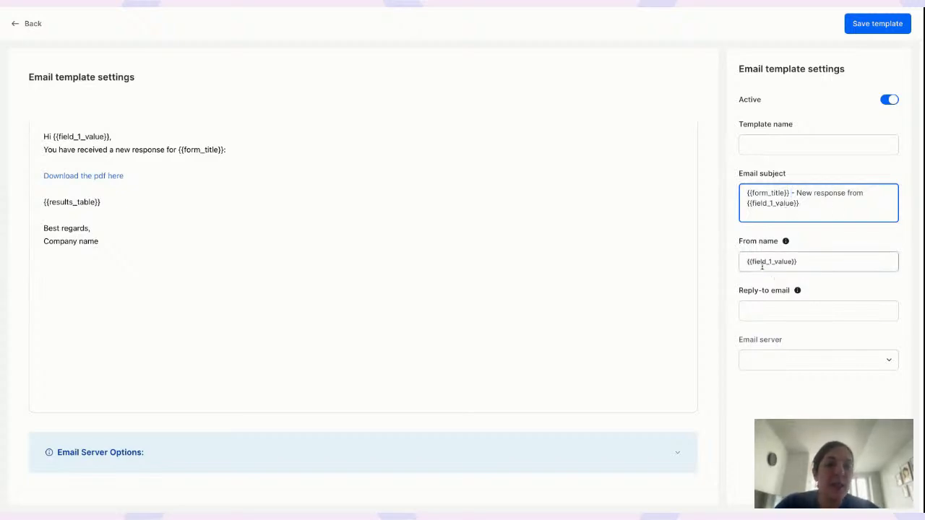
pyautogui.click(786, 311)
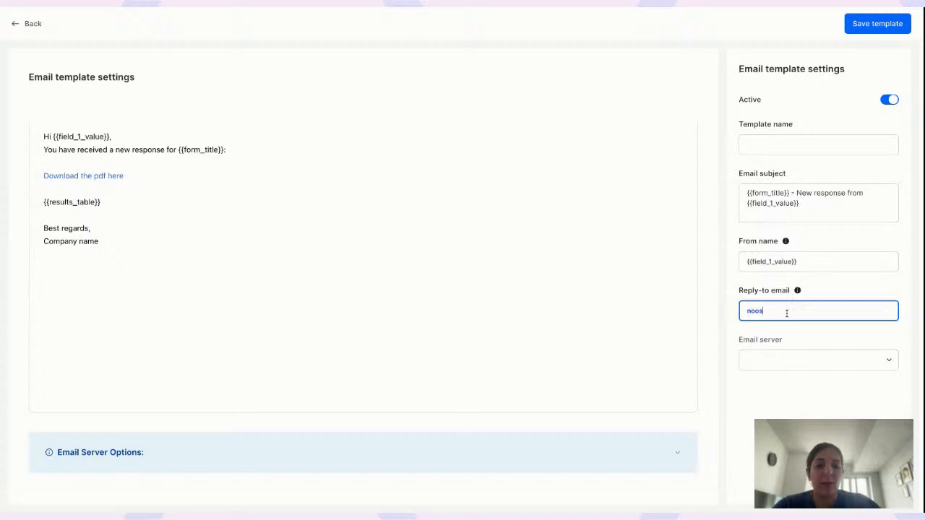
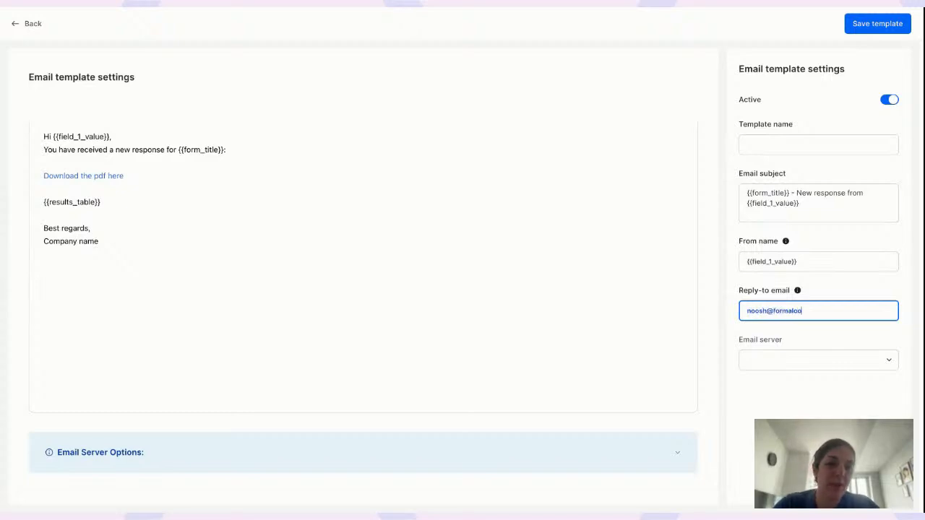
# Name the template 'New custom email with pdf link' and save it
pyautogui.click(795, 147)
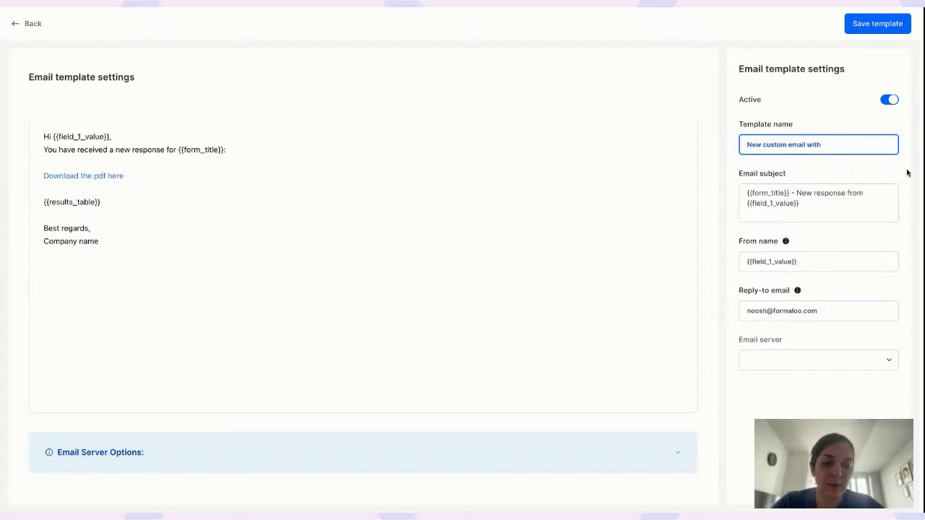
pyautogui.write('pdf')
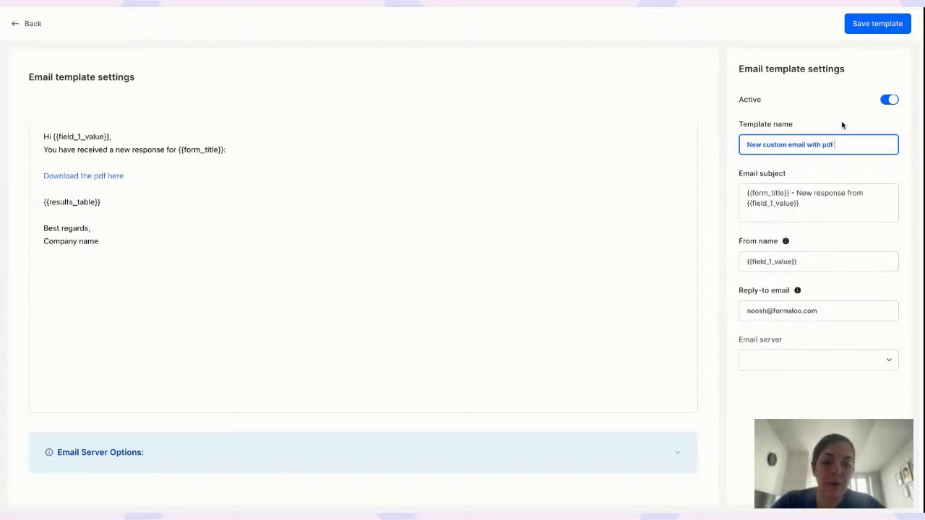
pyautogui.write(' link')
pyautogui.click(870, 29)
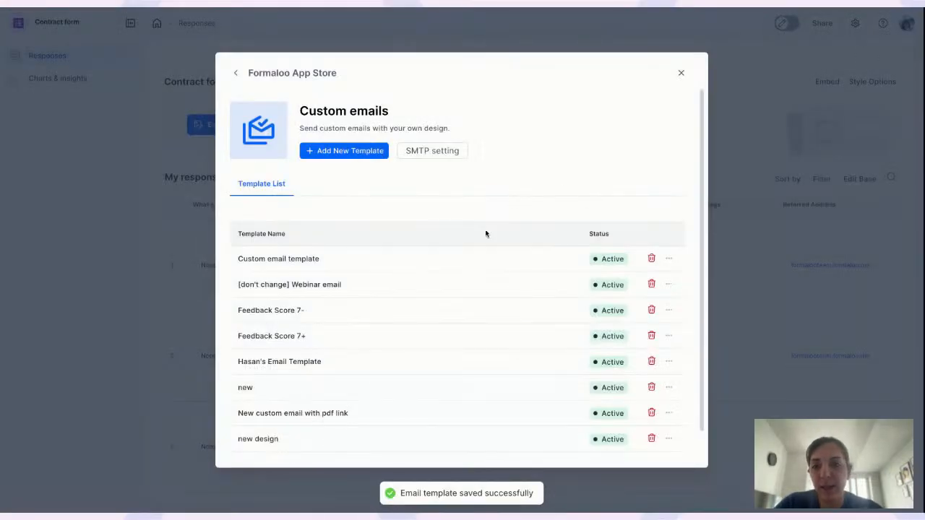
# Confirm 'New custom email with pdf link' is listed among the custom emails, then close the App Store
pyautogui.scroll(-1, 341, 261)
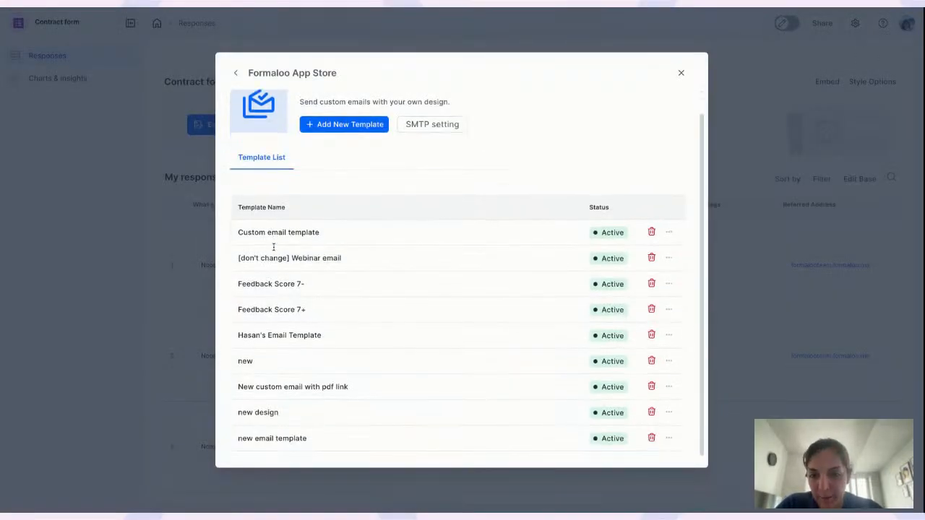
pyautogui.moveTo(239, 387); pyautogui.dragTo(338, 388)
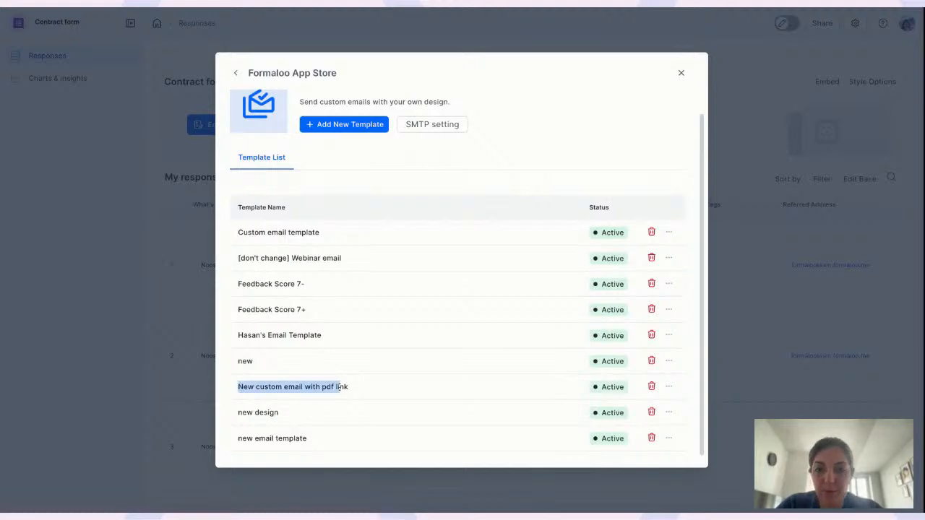
pyautogui.click(816, 168)
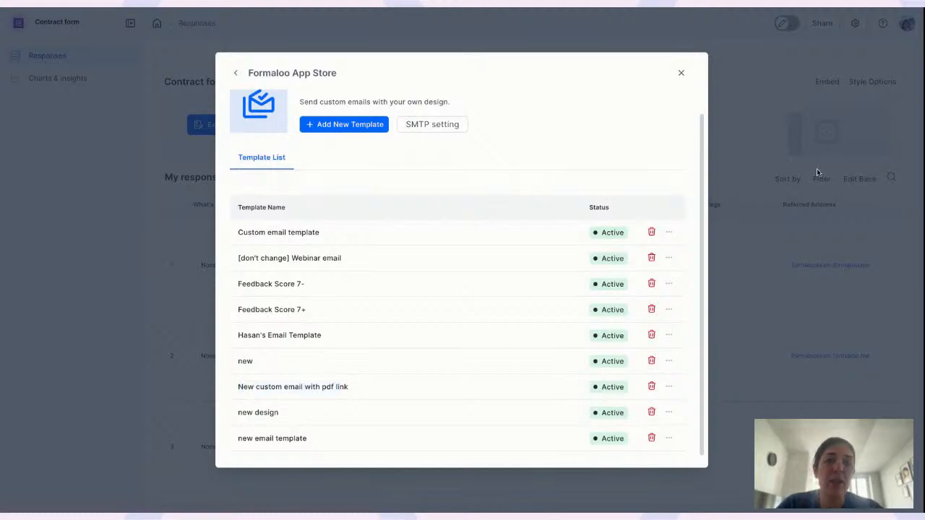
pyautogui.click(682, 73)
# In the Contract form editor, try the notification and PDF toggles, leaving email notifications off
pyautogui.click(205, 123)
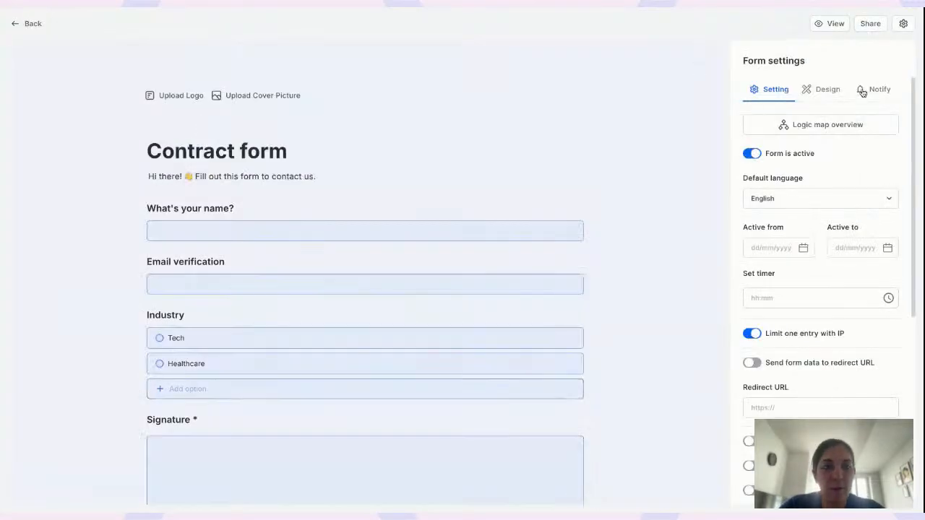
pyautogui.click(878, 90)
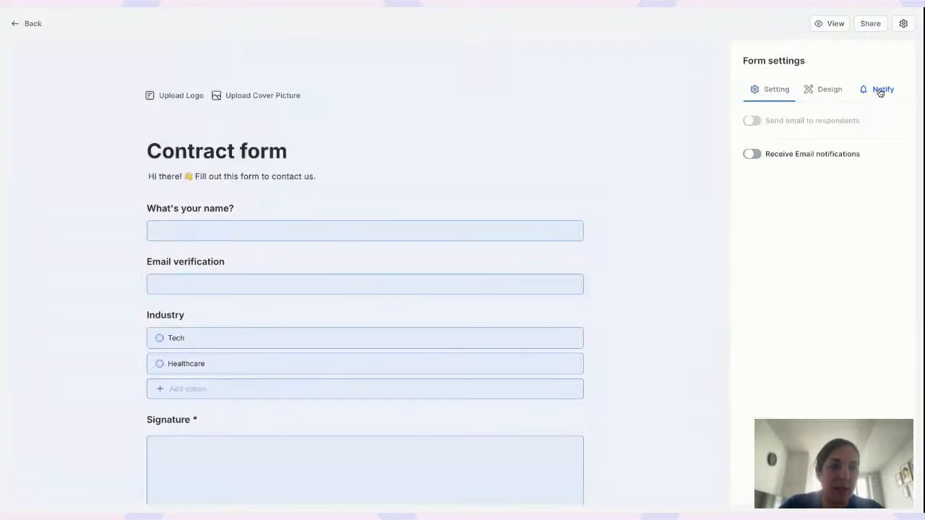
pyautogui.click(752, 156)
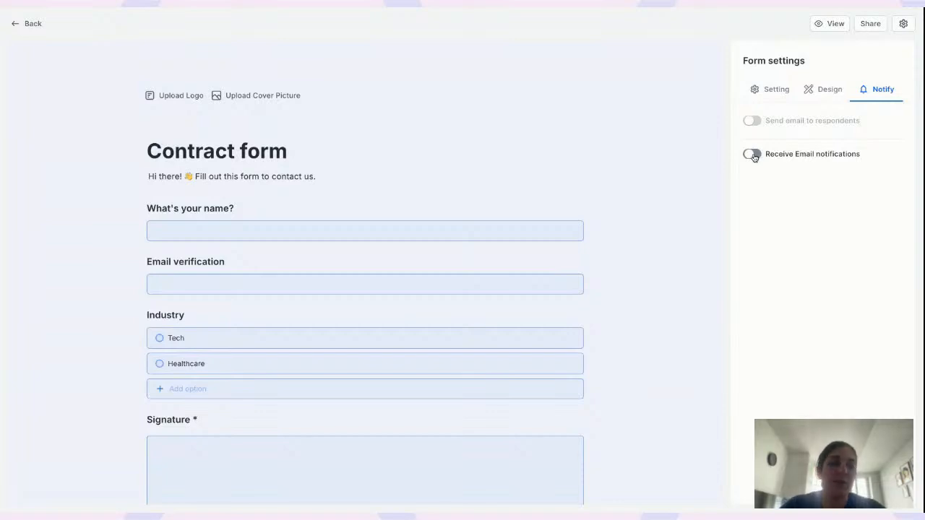
pyautogui.click(752, 154)
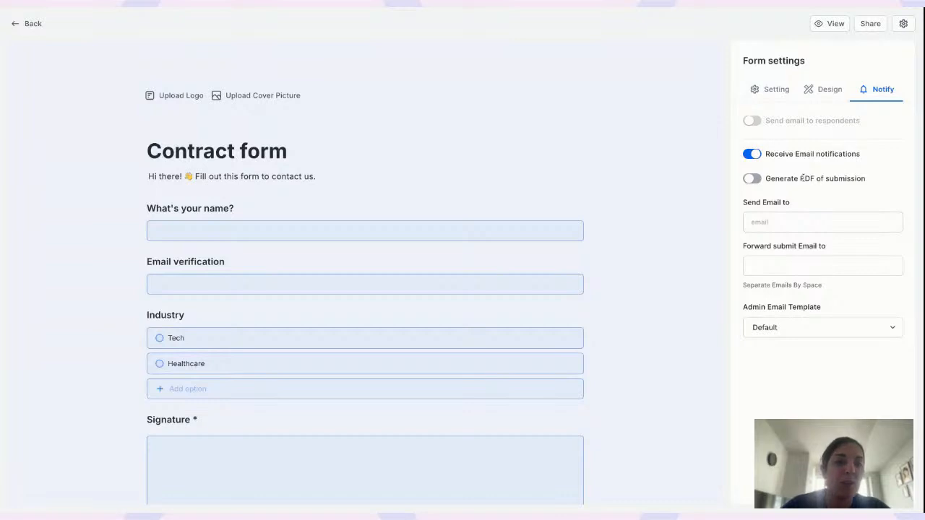
pyautogui.click(751, 178)
pyautogui.click(757, 220)
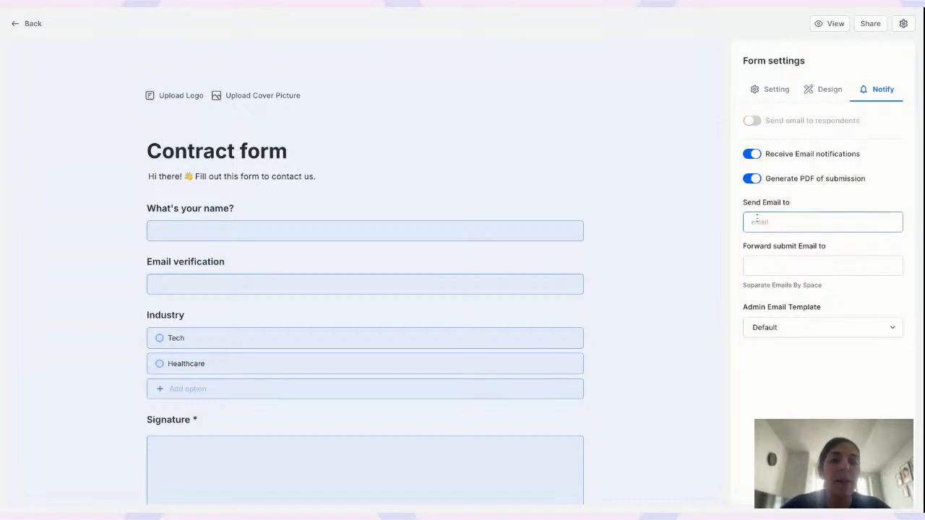
pyautogui.click(776, 222)
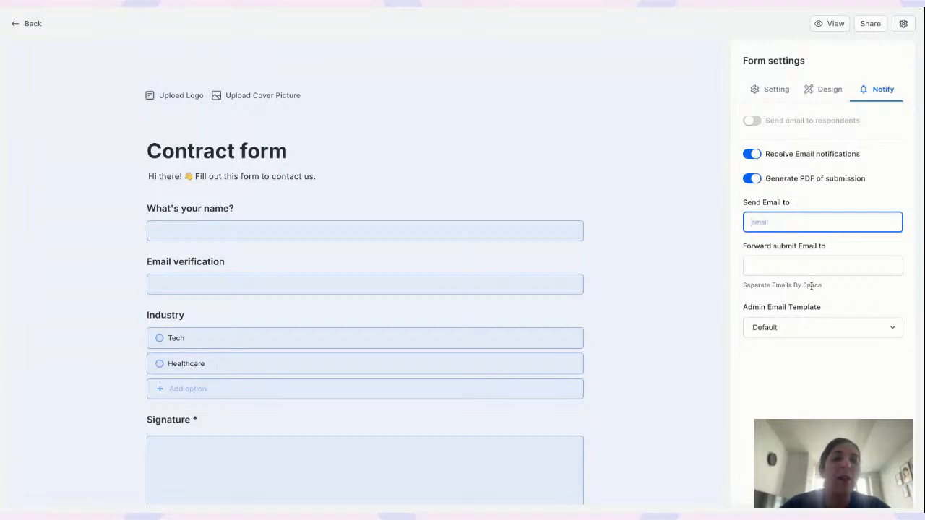
pyautogui.click(753, 154)
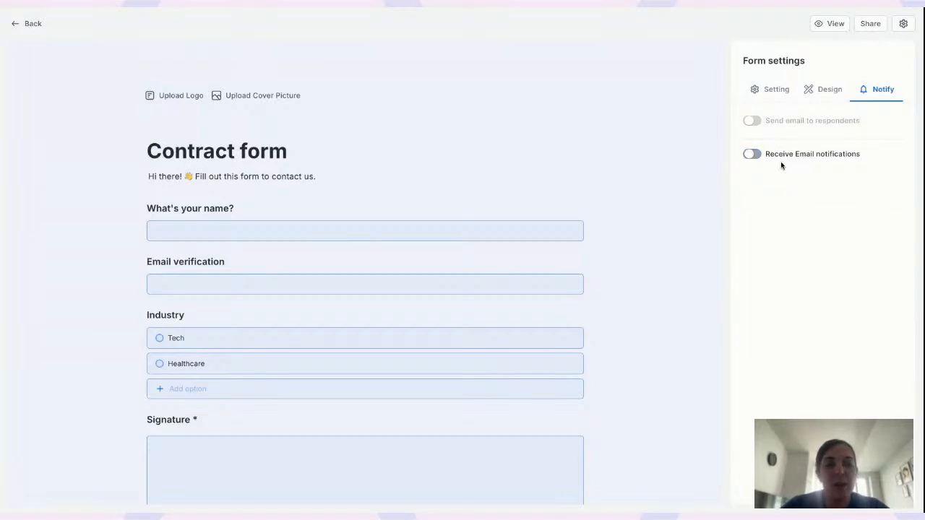
pyautogui.scroll(-3, 354, 177)
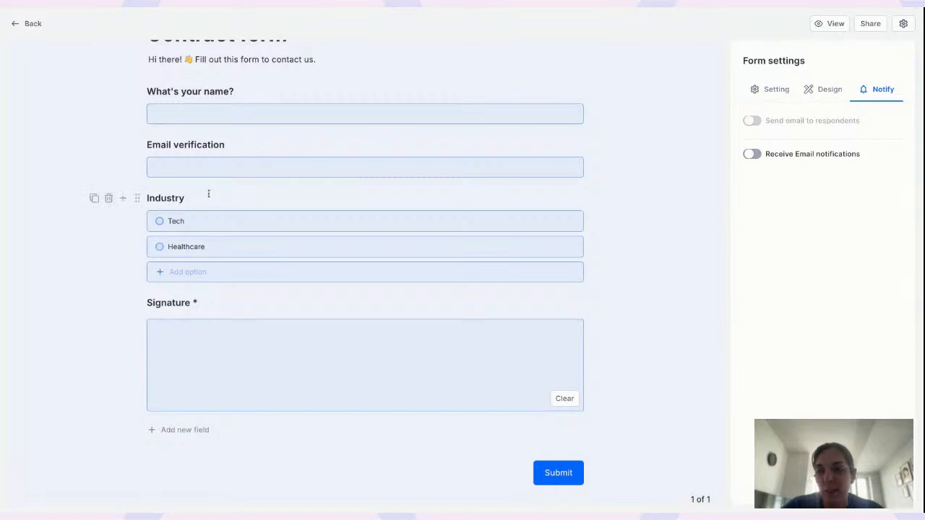
# Open the Industry question's logic and expand it to the full logic rules page
pyautogui.click(208, 197)
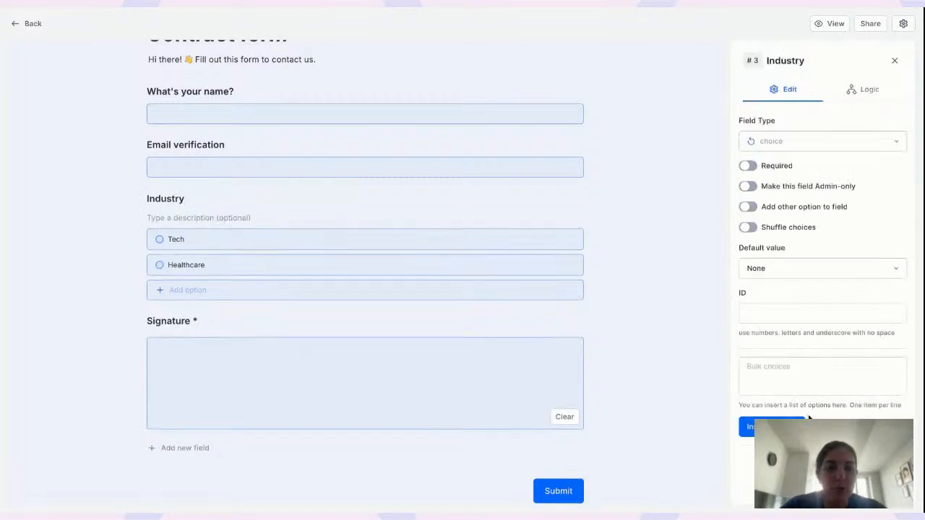
pyautogui.click(872, 90)
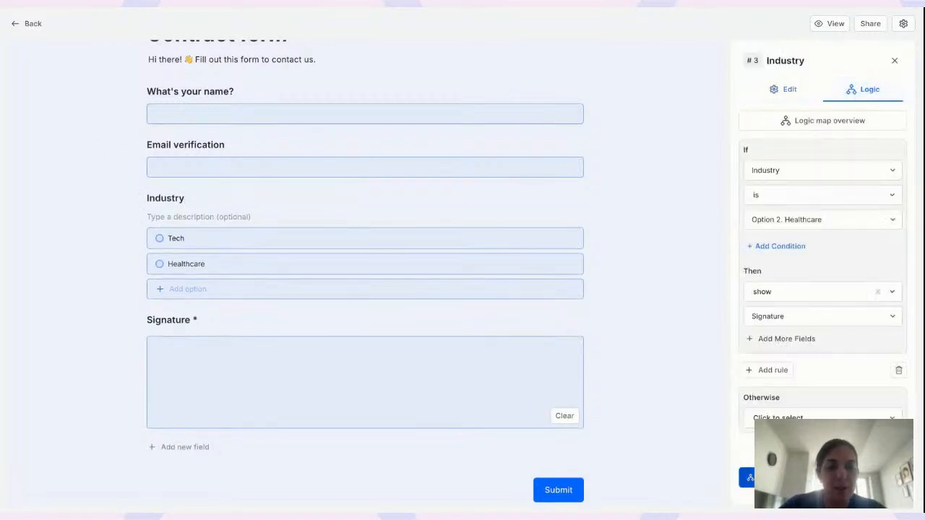
pyautogui.click(821, 478)
pyautogui.scroll(-4, 509, 250)
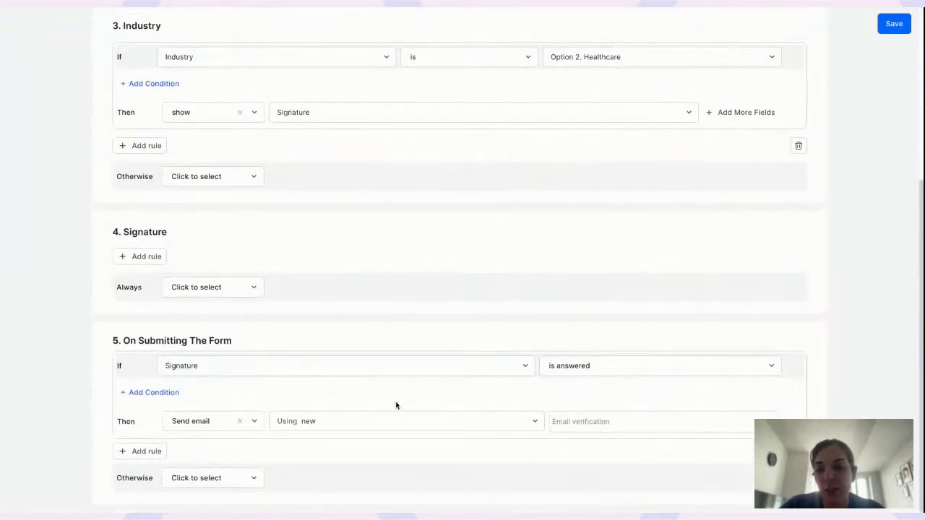
# Switch the on-submit email to the 'New custom email with pdf link' template, then add and delete a trial rule
pyautogui.click(359, 417)
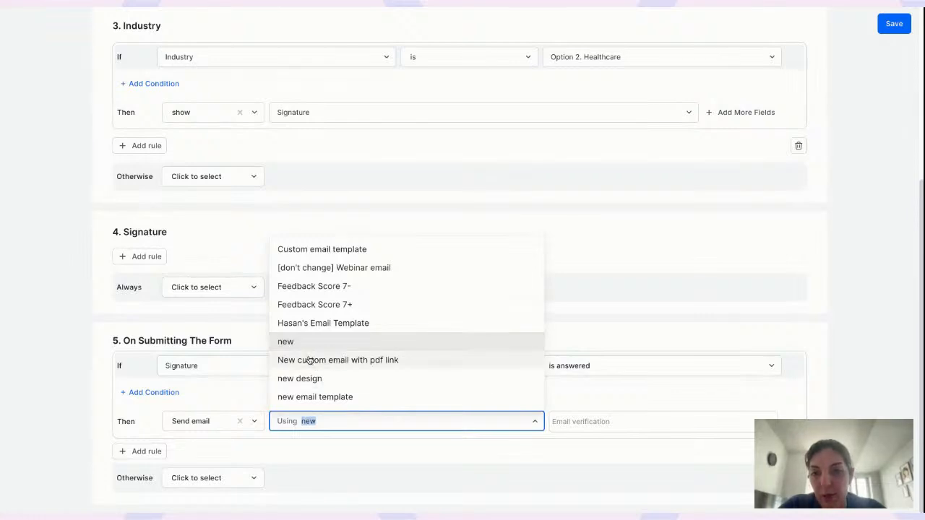
pyautogui.click(310, 360)
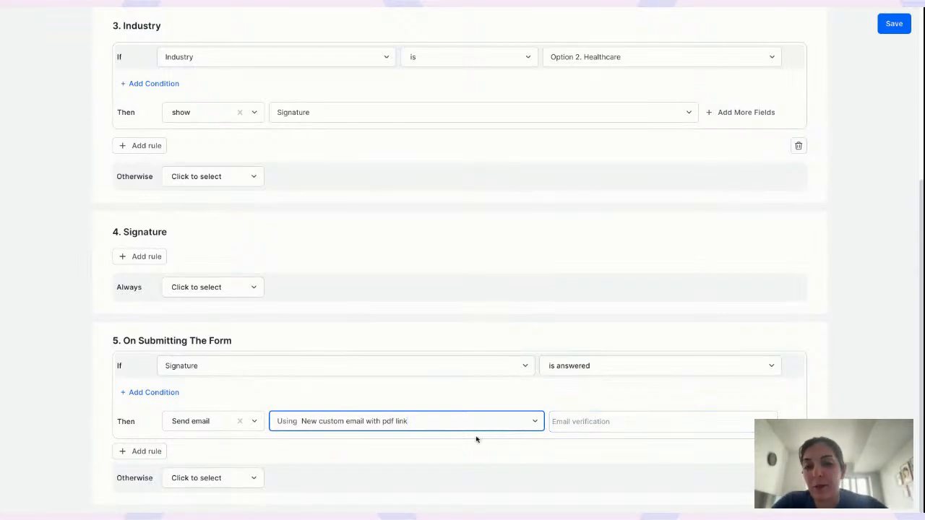
pyautogui.click(139, 452)
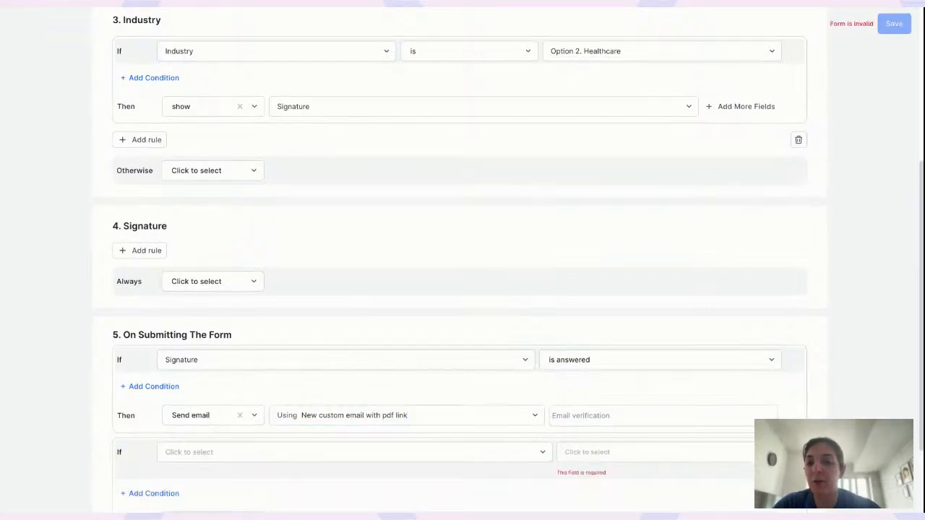
pyautogui.scroll(-2, 225, 343)
pyautogui.click(225, 344)
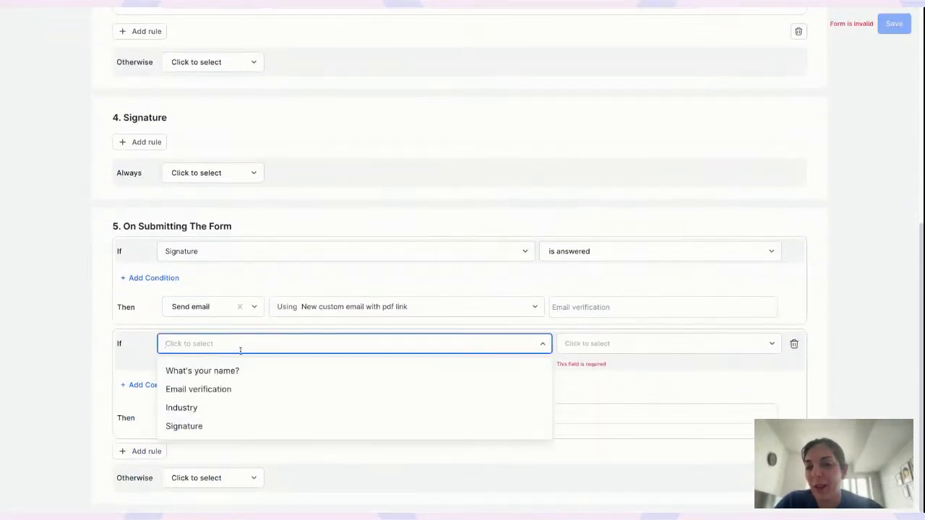
pyautogui.click(215, 408)
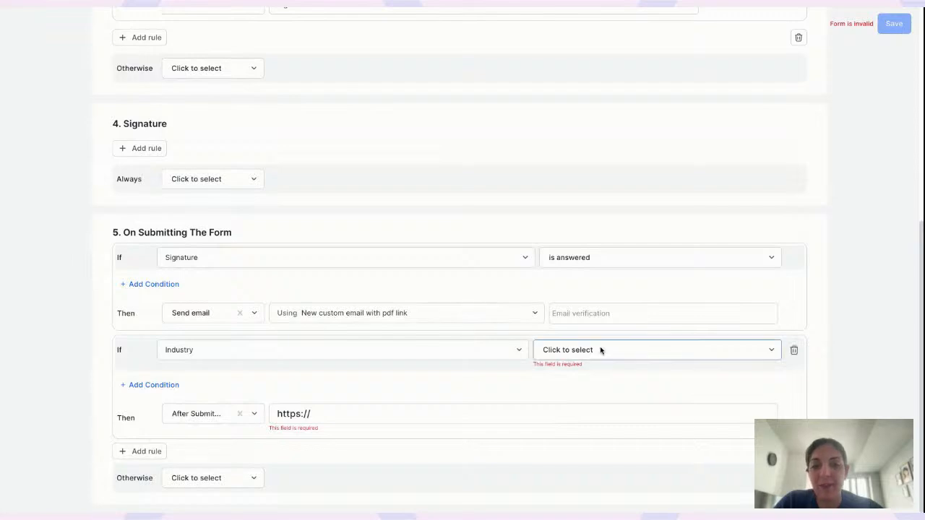
pyautogui.click(357, 348)
pyautogui.click(217, 431)
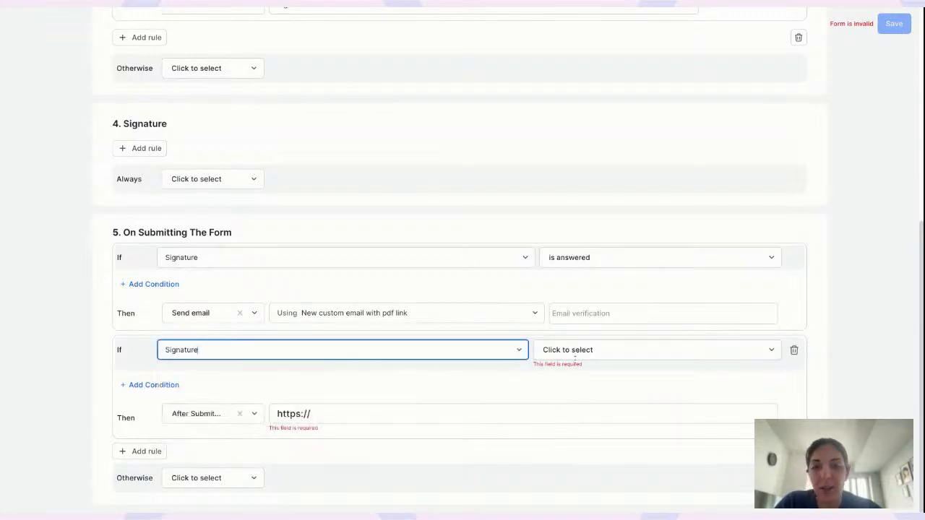
pyautogui.click(575, 355)
pyautogui.click(413, 398)
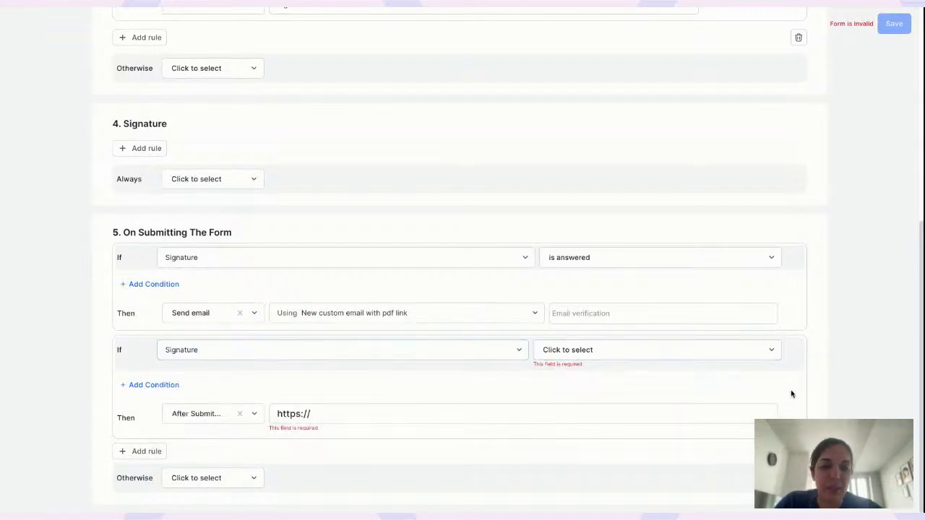
pyautogui.click(797, 350)
pyautogui.click(547, 279)
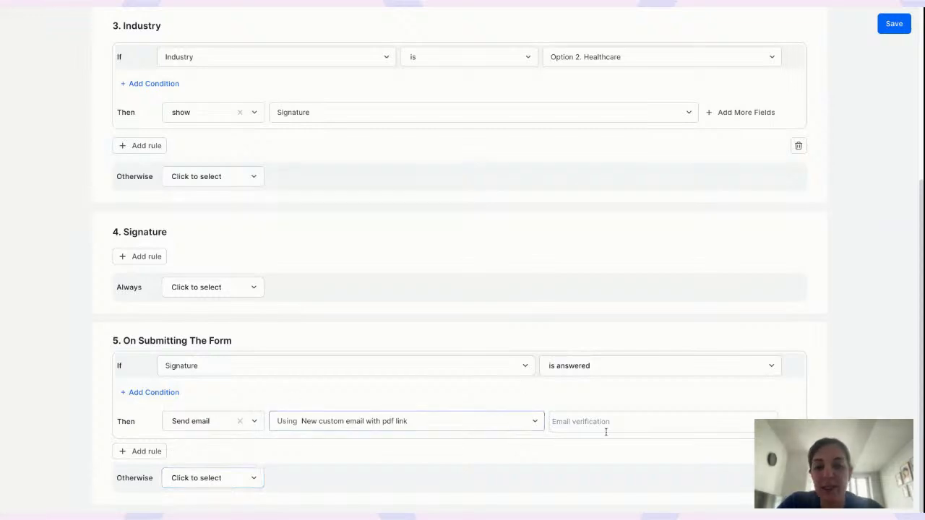
# Make the Otherwise action send an email using the 'Custom email template' template
pyautogui.click(202, 478)
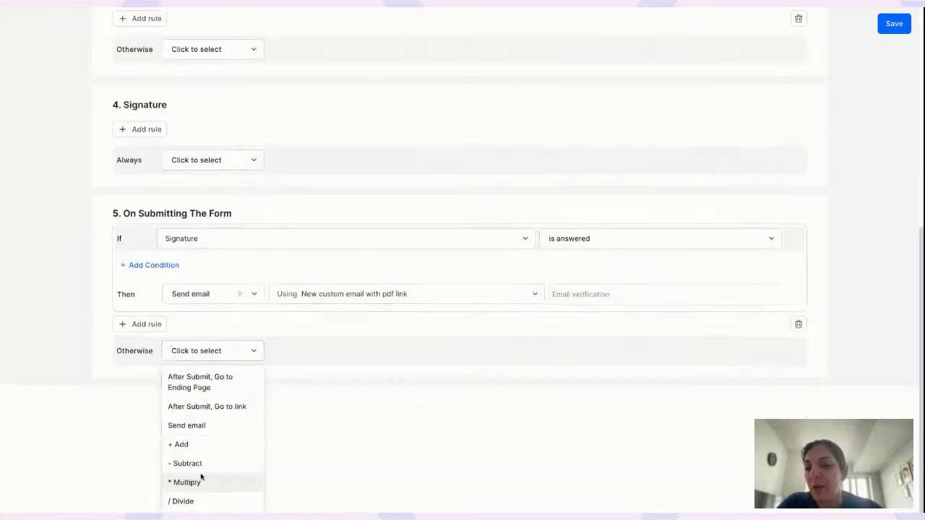
pyautogui.click(205, 425)
pyautogui.click(320, 476)
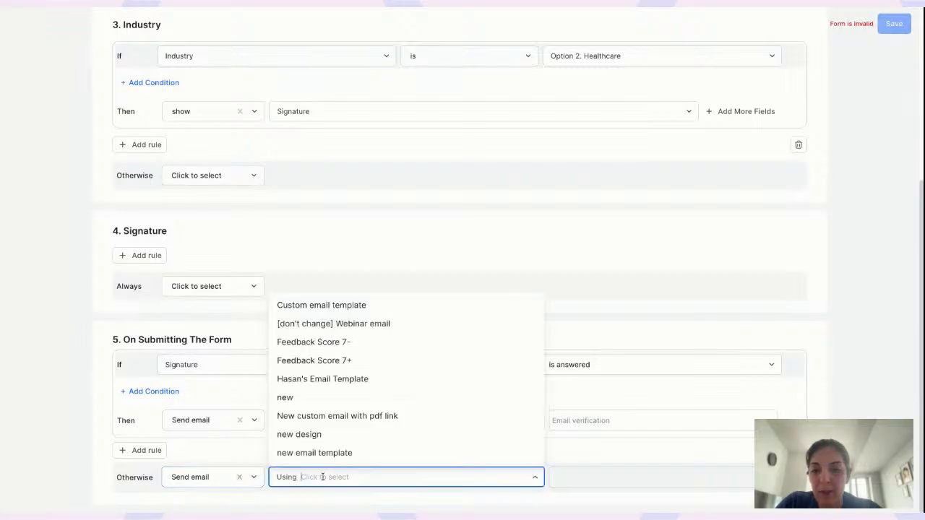
pyautogui.click(314, 396)
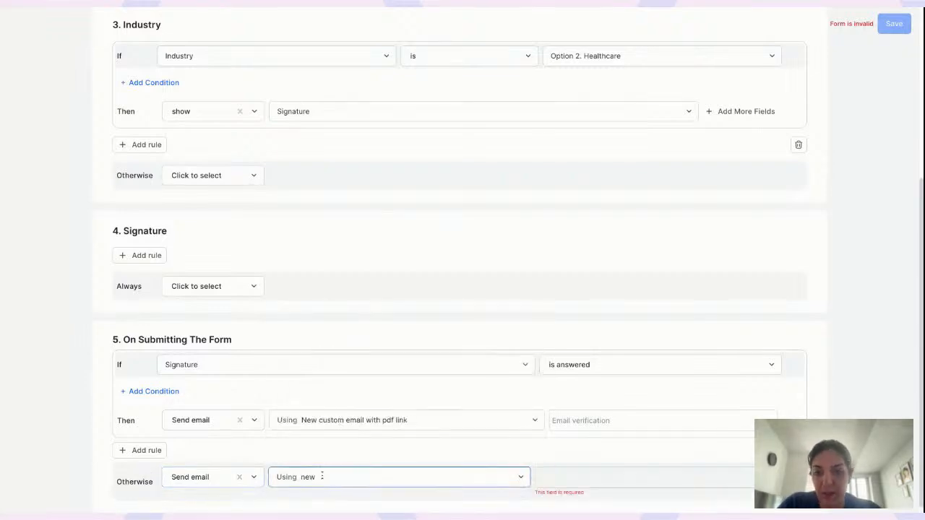
pyautogui.click(386, 477)
pyautogui.click(329, 351)
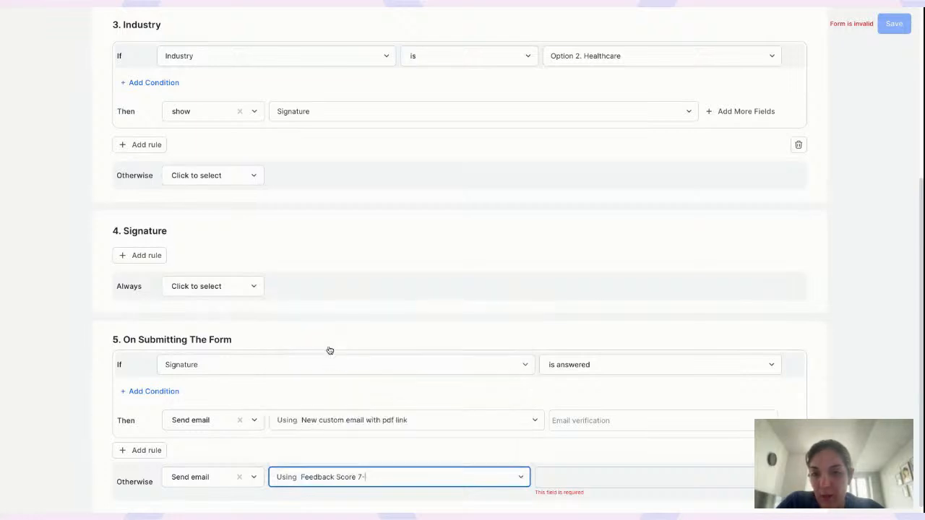
pyautogui.click(383, 477)
pyautogui.click(351, 314)
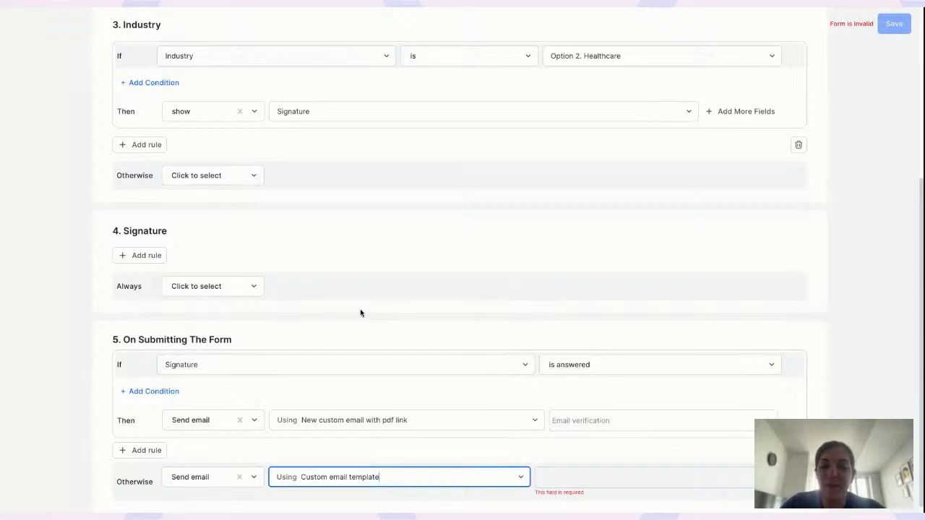
# Address that email to the Email verification answer and save the logic rules
pyautogui.click(582, 481)
pyautogui.click(570, 454)
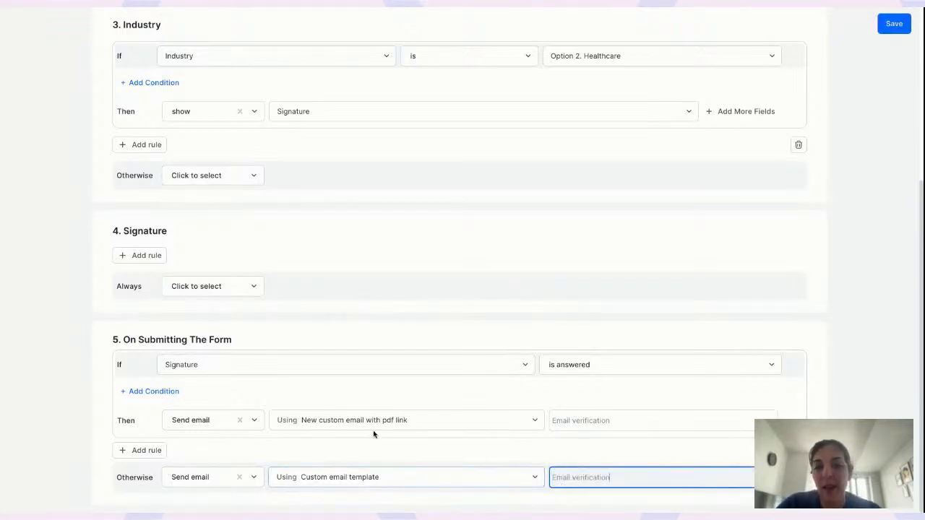
pyautogui.click(449, 454)
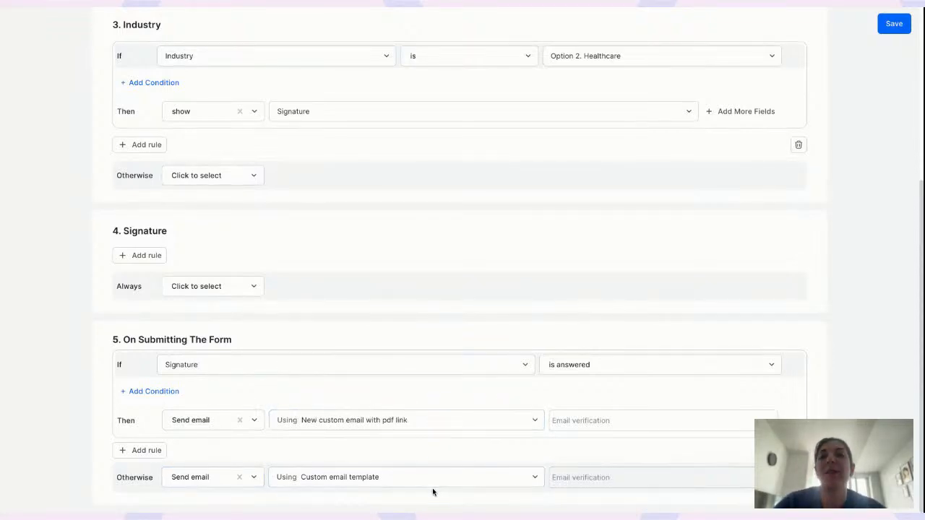
pyautogui.click(895, 19)
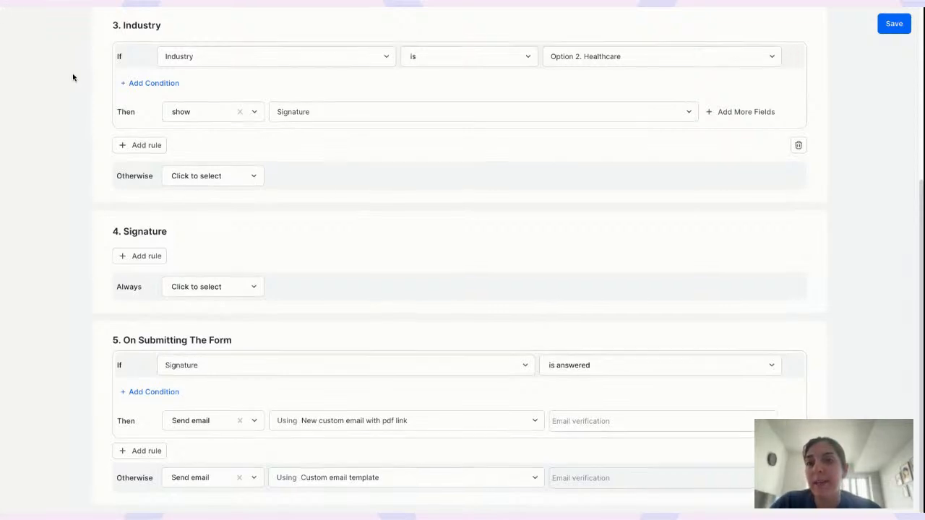
pyautogui.scroll(5, 72, 75)
# Inspect the rules on nodes #1–#4 and Submit in the logic map, then return to the editor
pyautogui.click(31, 28)
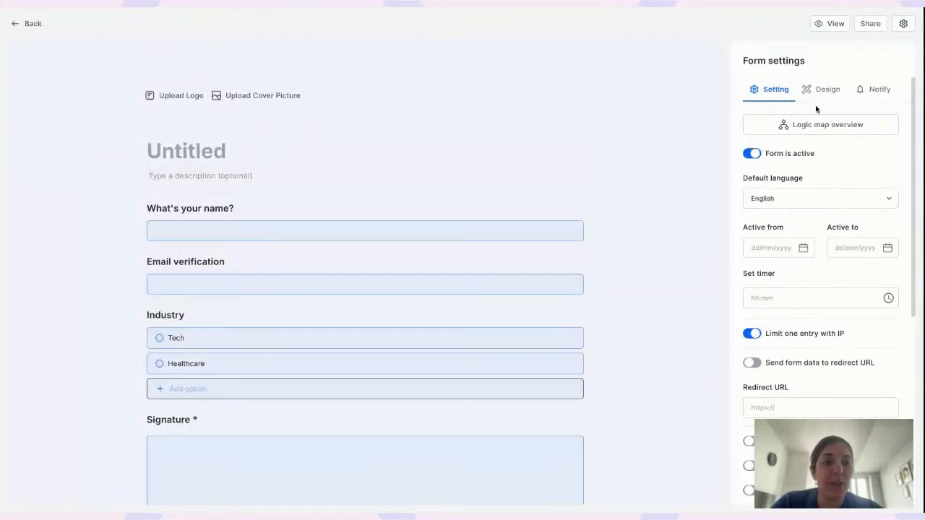
pyautogui.click(821, 124)
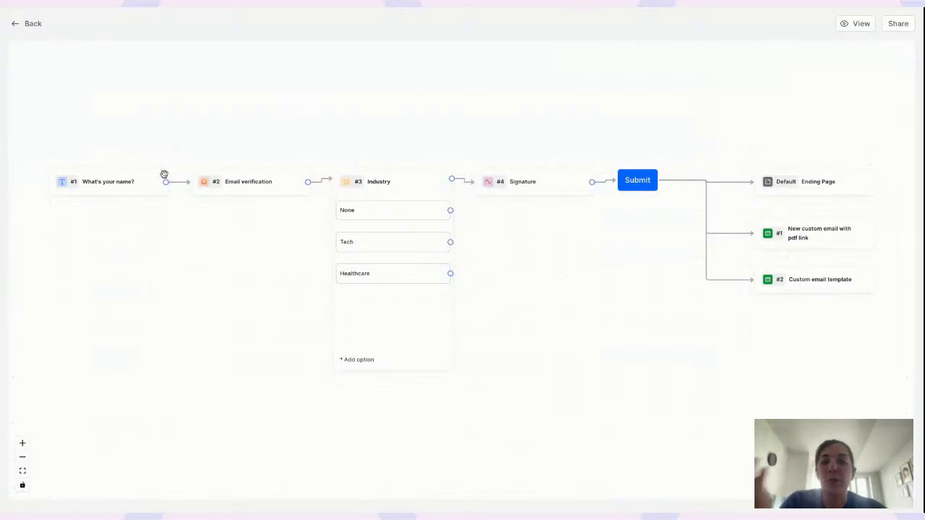
pyautogui.click(94, 182)
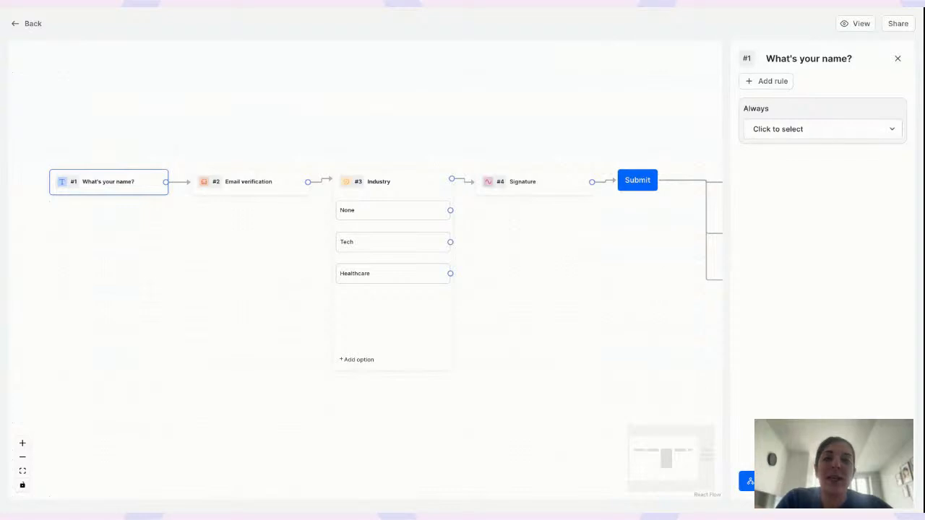
pyautogui.click(275, 185)
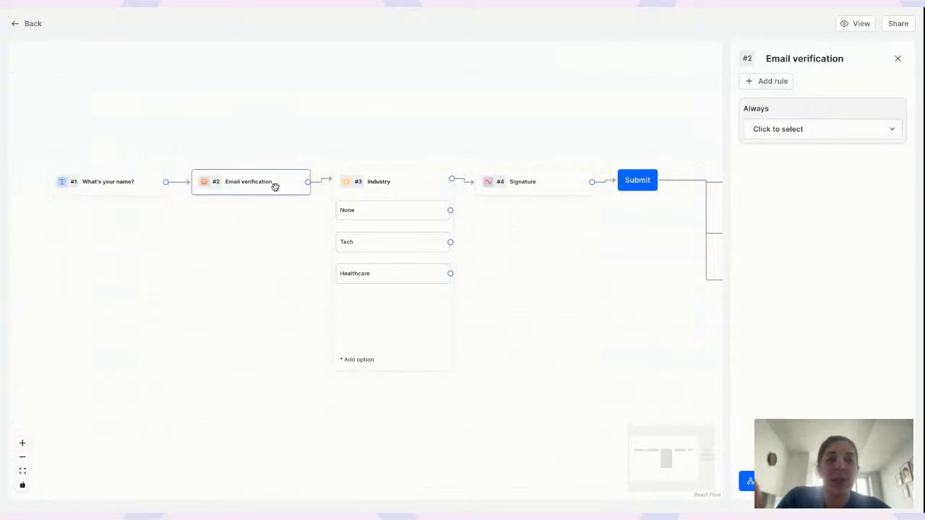
pyautogui.click(406, 193)
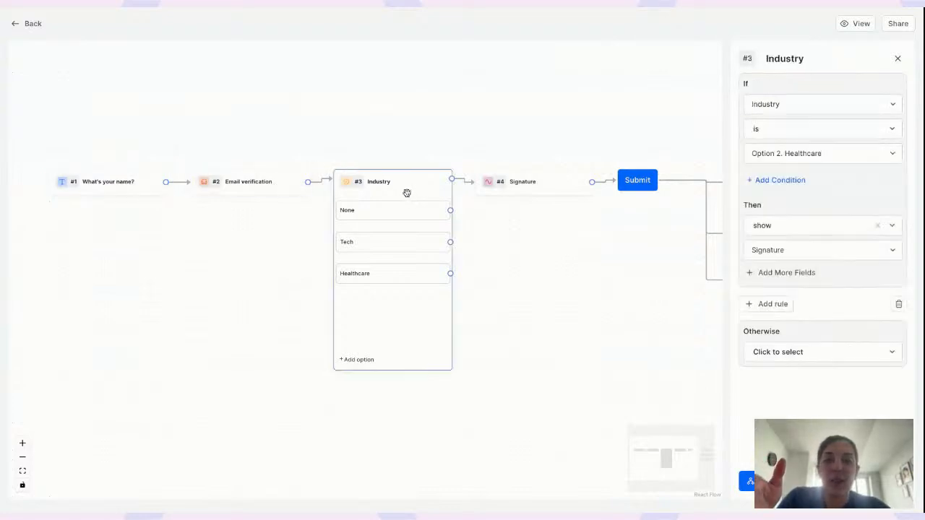
pyautogui.click(553, 186)
pyautogui.moveTo(588, 244)
pyautogui.mouseDown()
pyautogui.moveTo(473, 240)
pyautogui.moveTo(436, 227)
pyautogui.mouseUp()
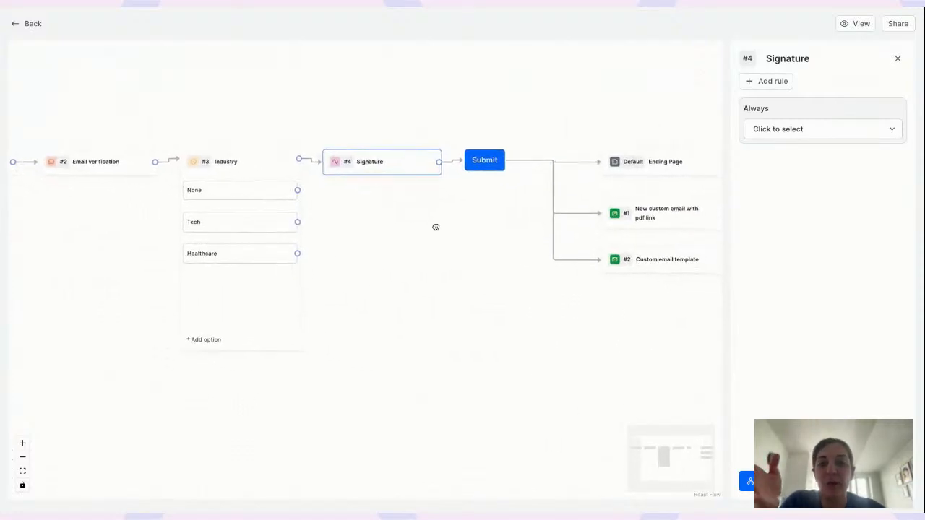
pyautogui.click(484, 161)
pyautogui.moveTo(367, 244); pyautogui.dragTo(316, 243)
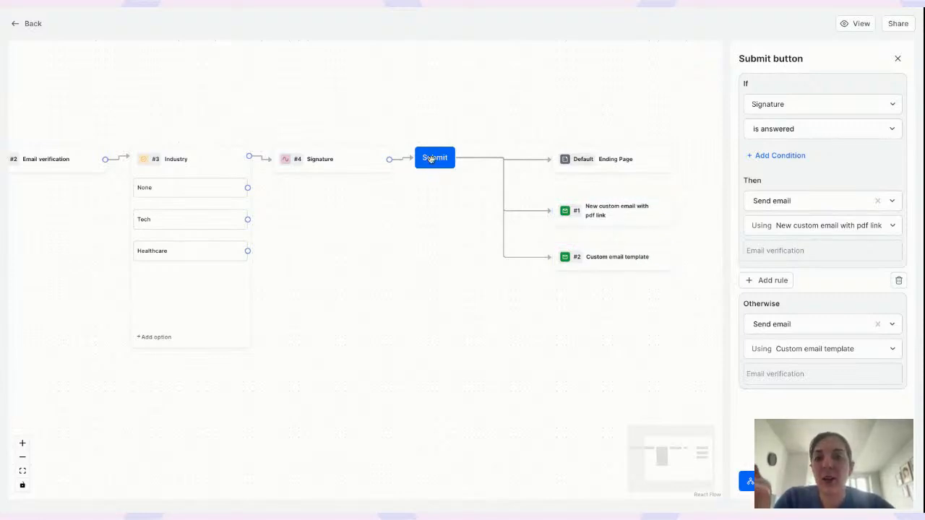
pyautogui.click(26, 24)
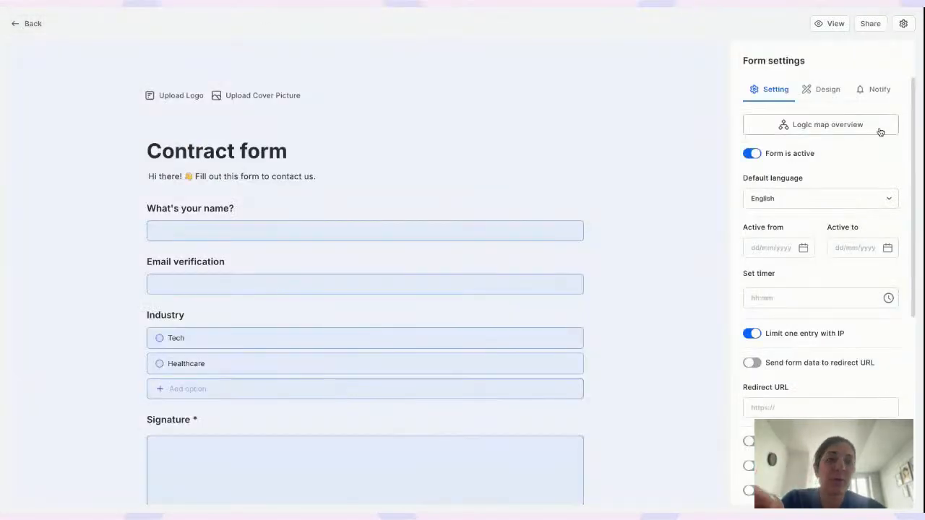
# Add a blank New Page to the Contract app beside Responses and Charts & insights, and open it
pyautogui.click(824, 92)
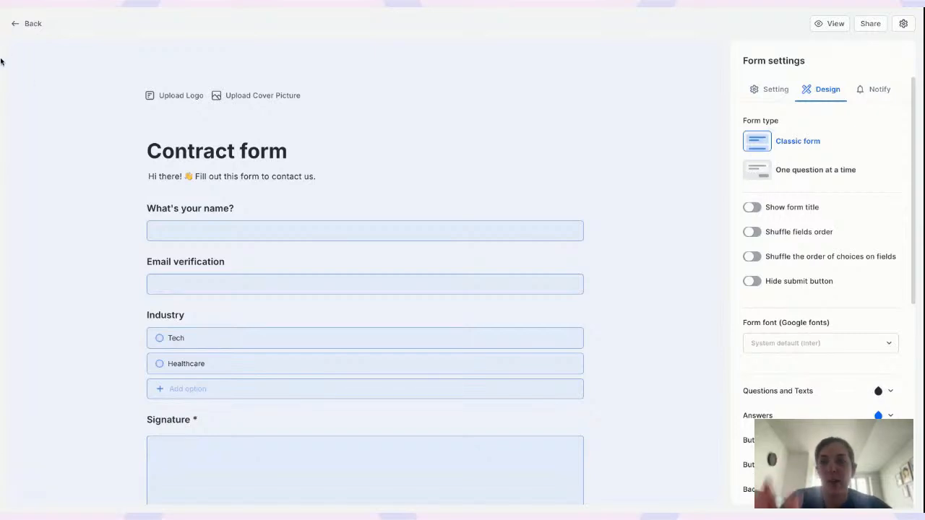
pyautogui.click(29, 23)
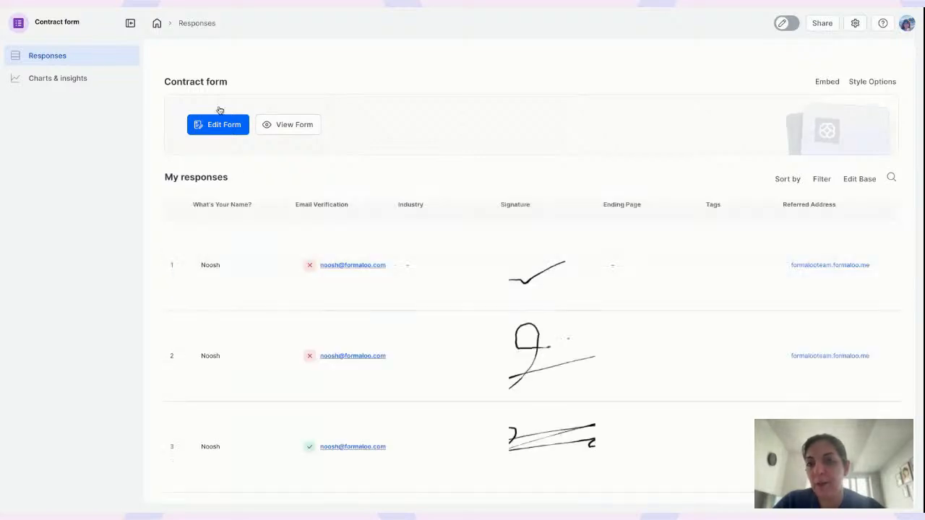
pyautogui.click(786, 22)
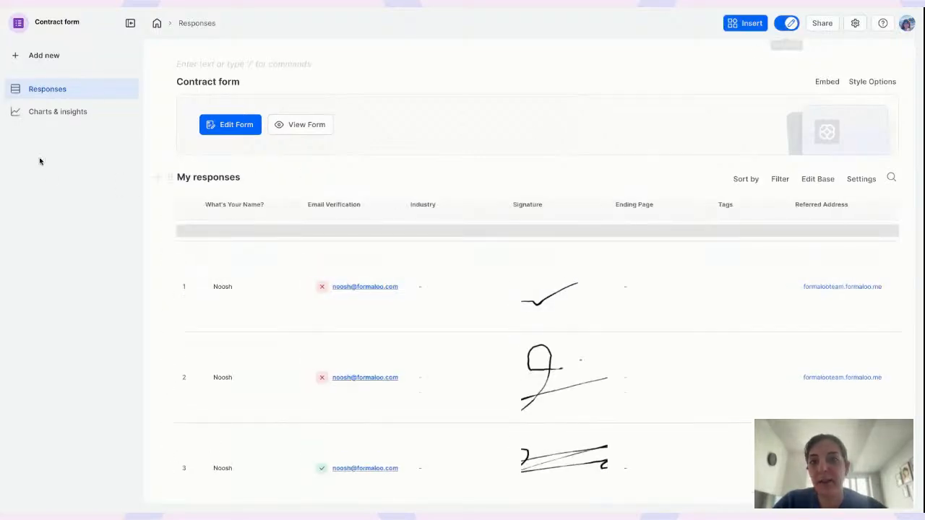
pyautogui.click(59, 59)
pyautogui.click(78, 97)
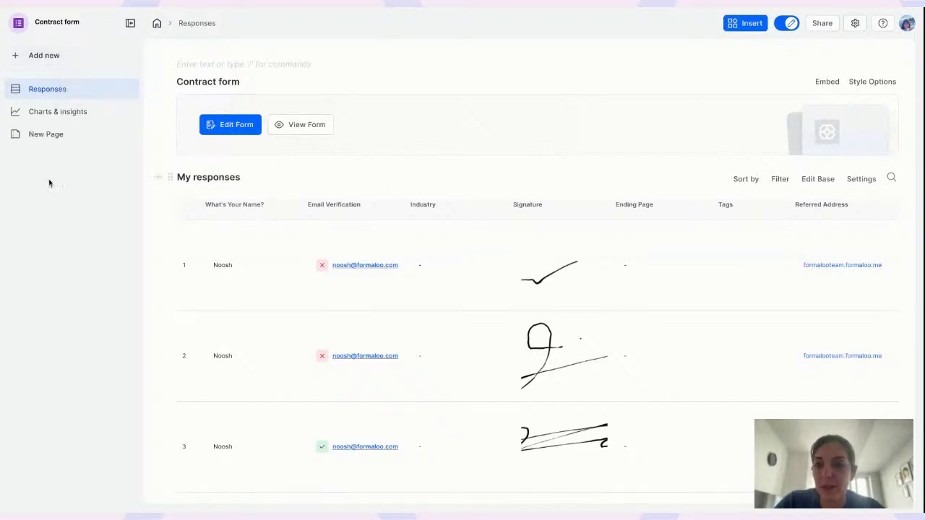
pyautogui.click(51, 134)
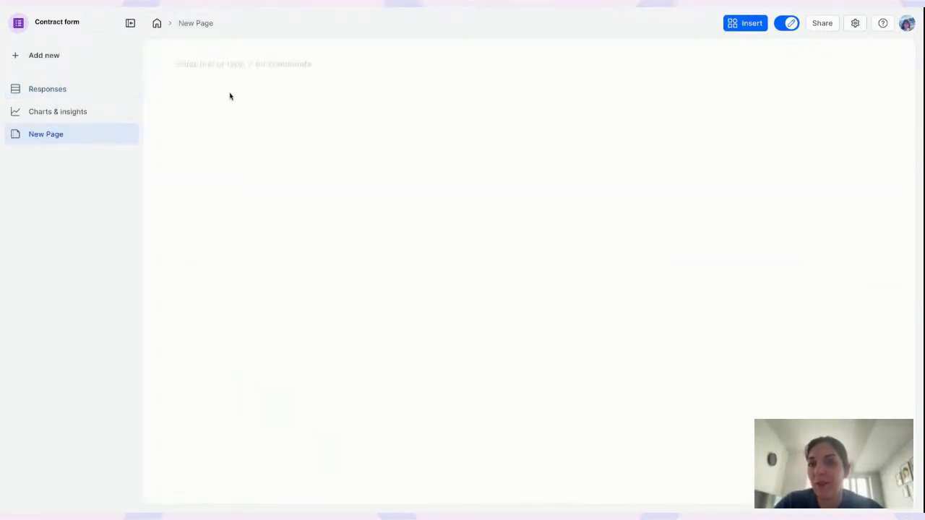
# Insert a form block with /f and create 'My new form' shown as a card
pyautogui.write('/for')
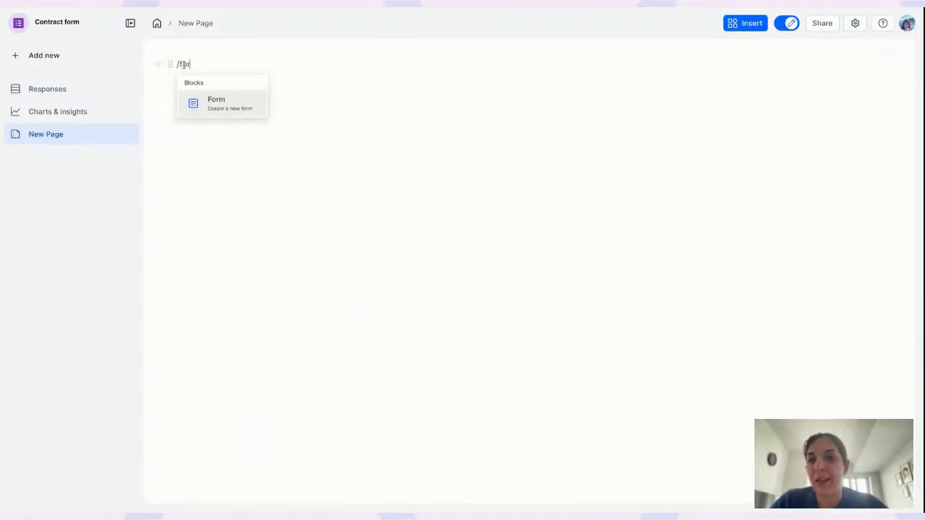
pyautogui.click(218, 105)
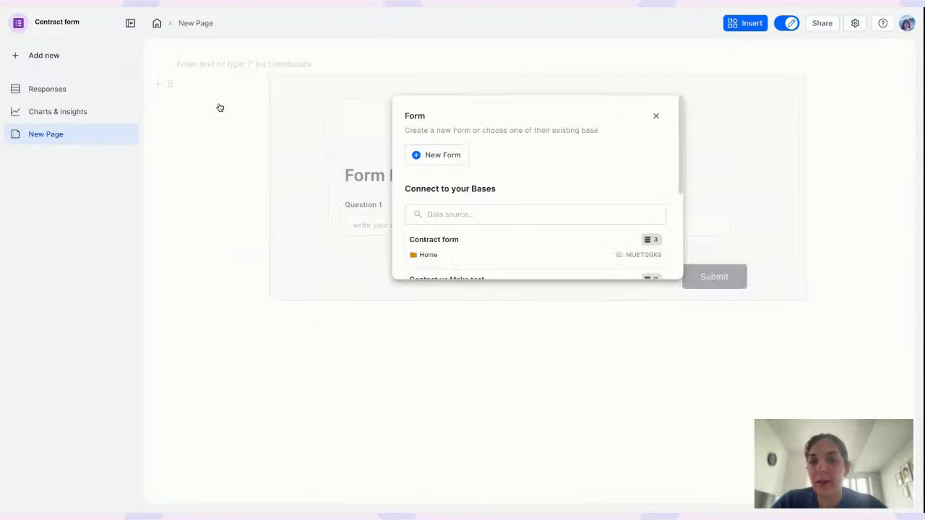
pyautogui.click(443, 156)
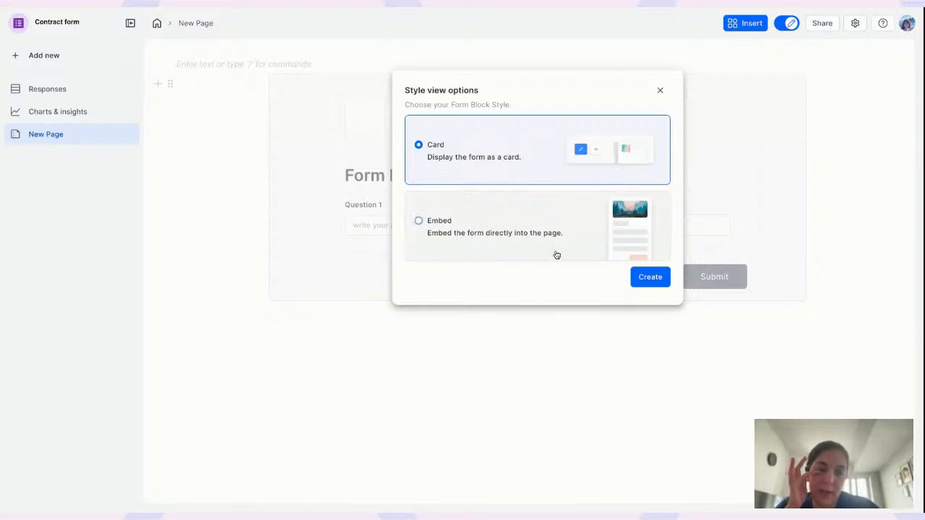
pyautogui.click(649, 277)
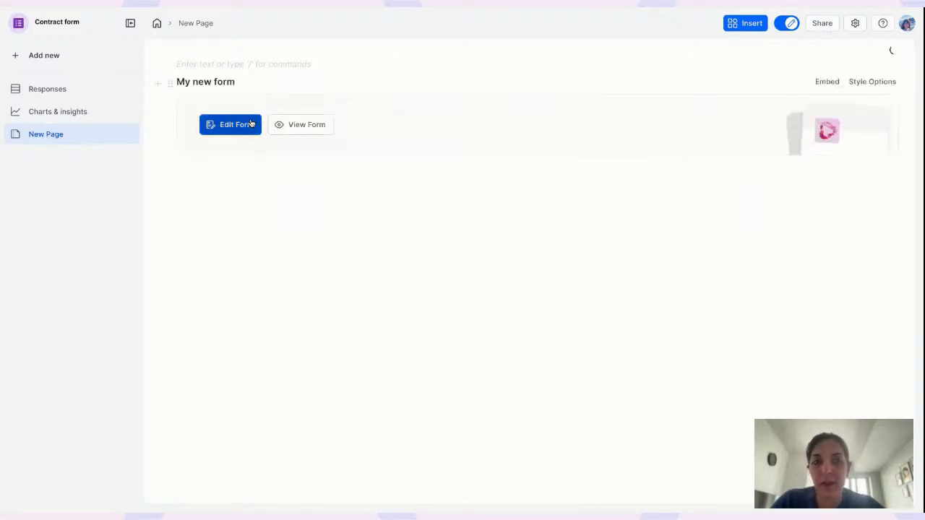
# Retitle the new form 'Survey' and clear the name question's description
pyautogui.click(252, 124)
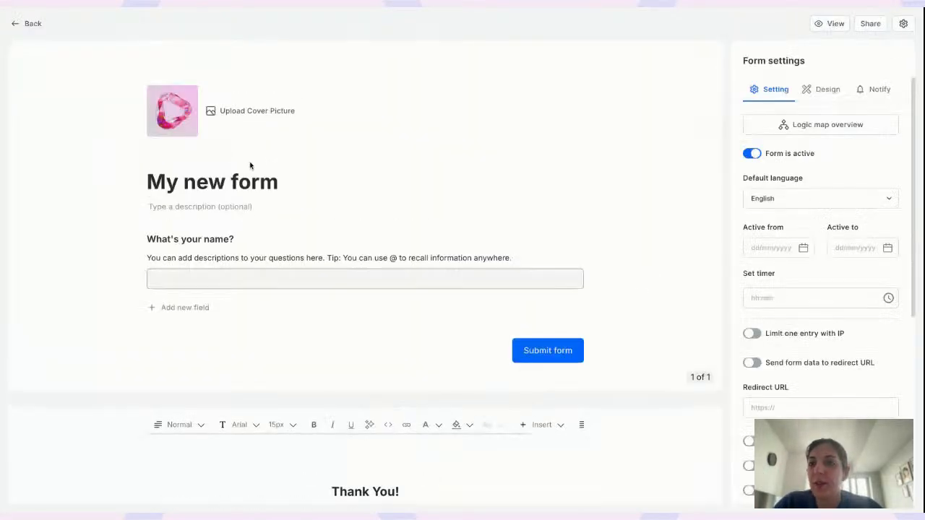
pyautogui.tripleClick(251, 178)
pyautogui.write('Survey')
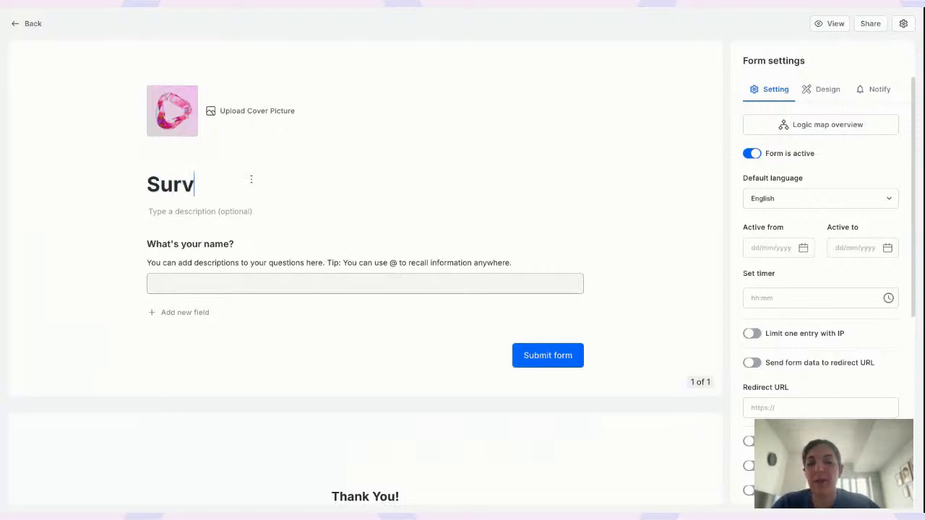
pyautogui.click(215, 263)
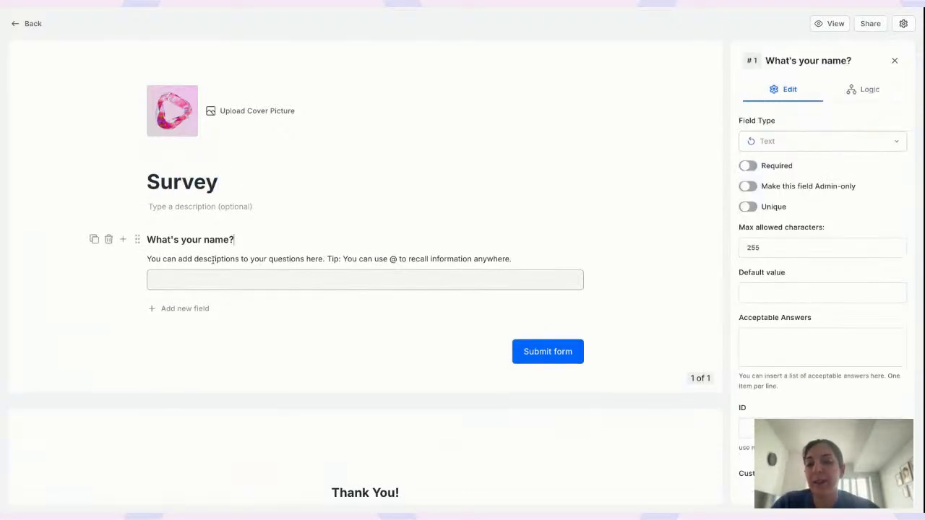
pyautogui.click(211, 258)
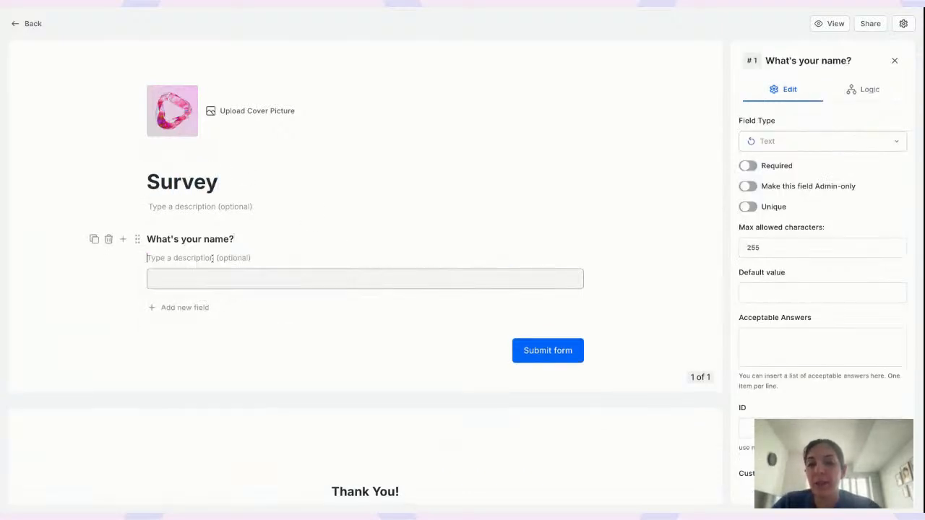
# Add an Email question below 'What's your name?'
pyautogui.click(123, 240)
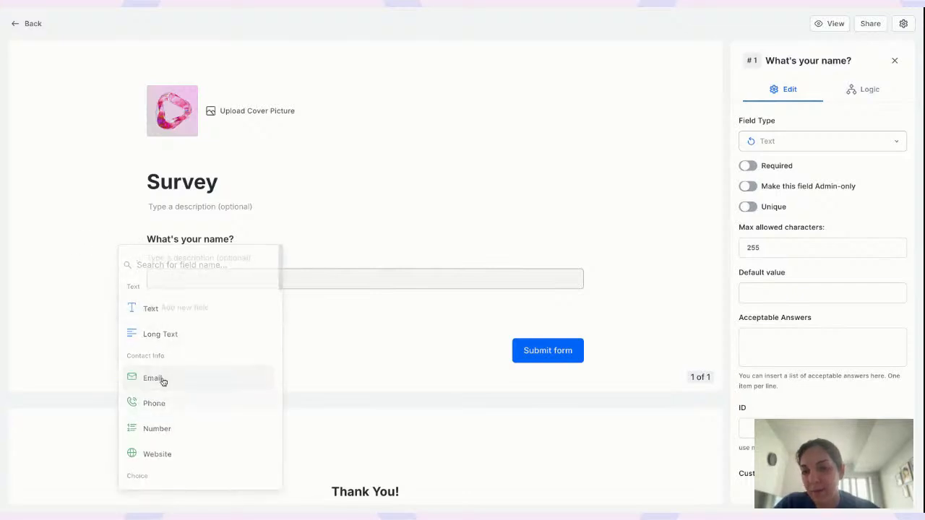
pyautogui.click(163, 379)
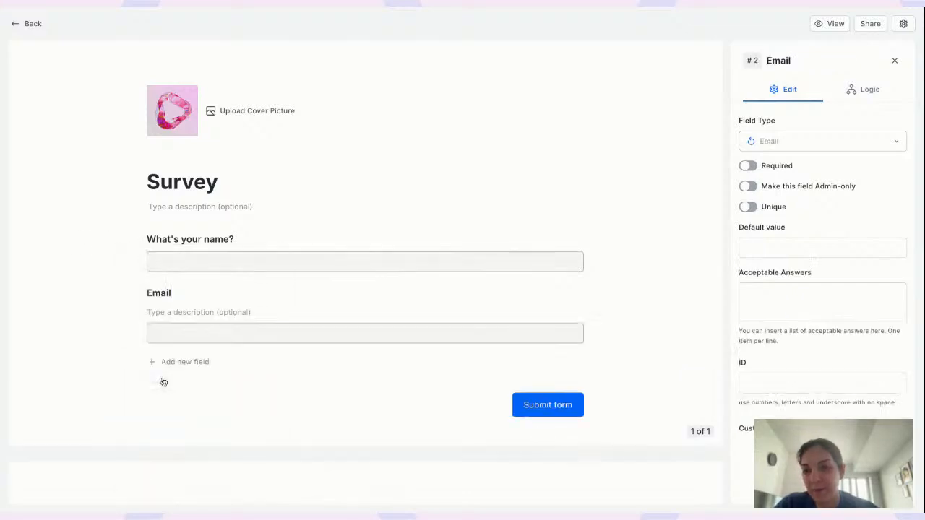
pyautogui.click(895, 62)
pyautogui.click(823, 90)
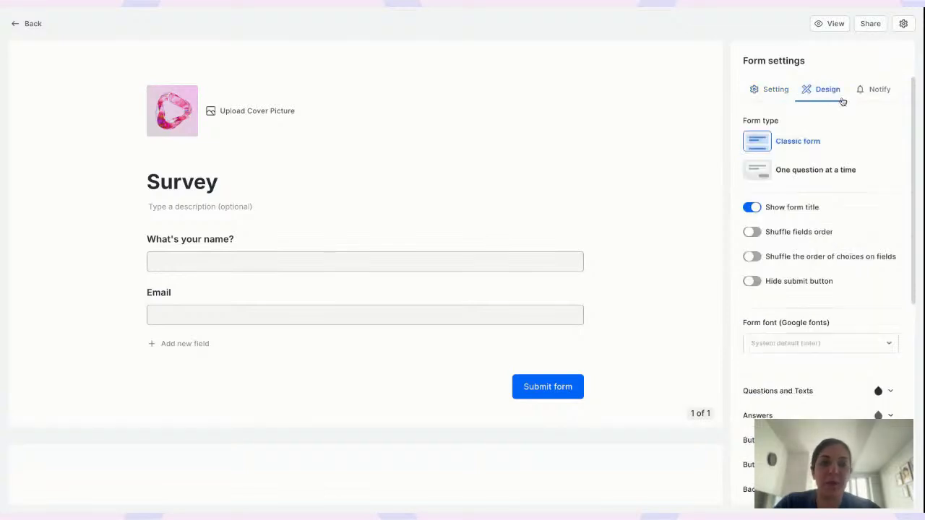
# Set the Survey form to one question at a time and preview it, pressing Continue
pyautogui.click(763, 172)
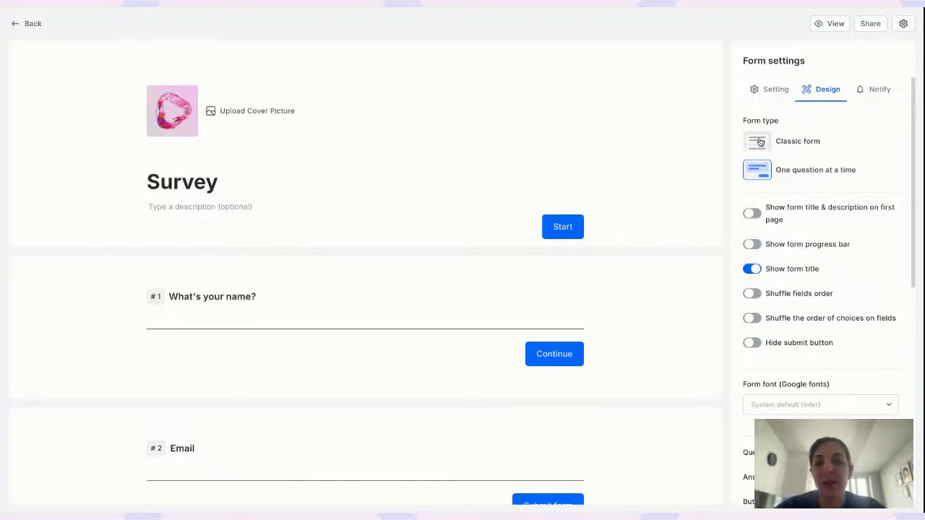
pyautogui.click(832, 28)
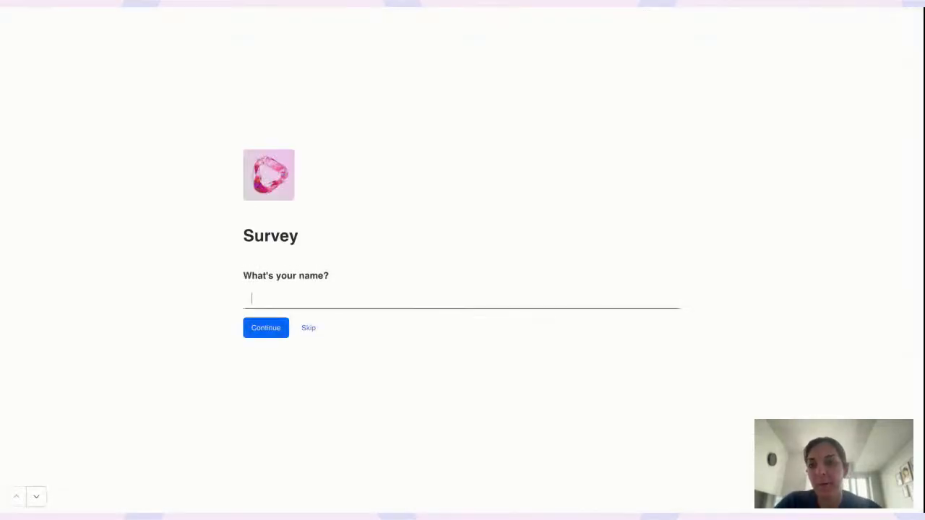
pyautogui.click(266, 326)
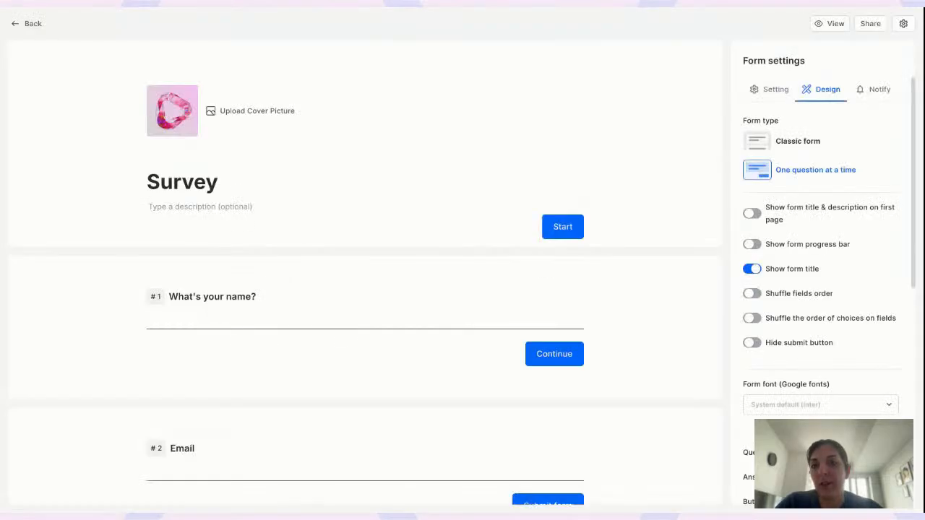
# Set the Survey form's background colour to white and go back to the app's New Page
pyautogui.scroll(-1, 305, 366)
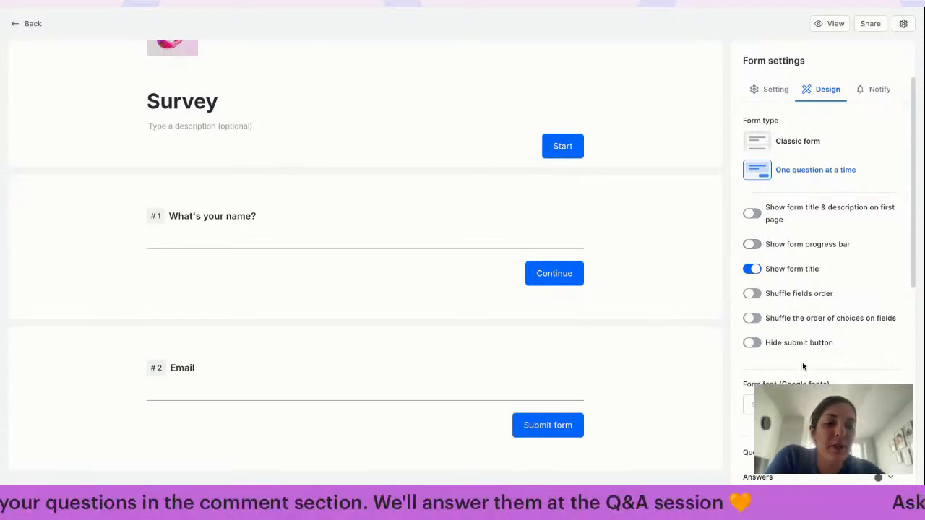
pyautogui.scroll(-5, 803, 366)
pyautogui.click(878, 159)
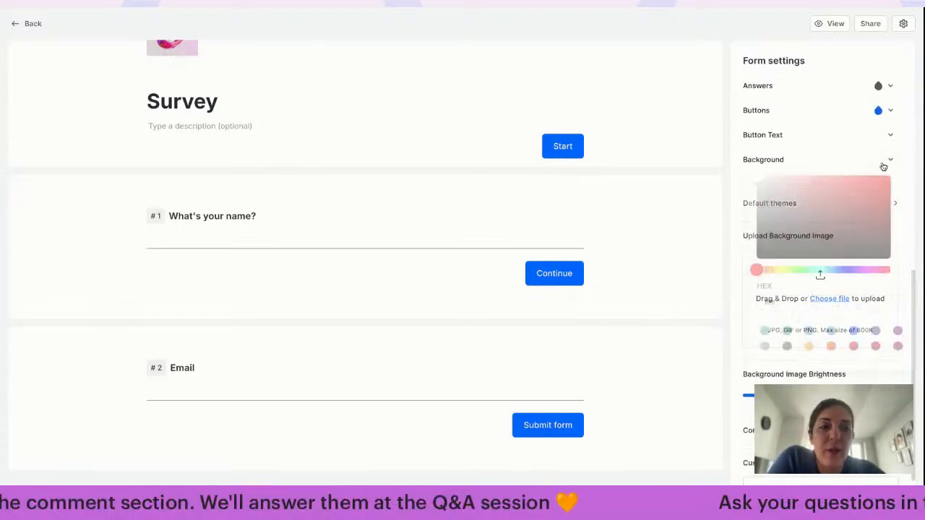
pyautogui.click(849, 351)
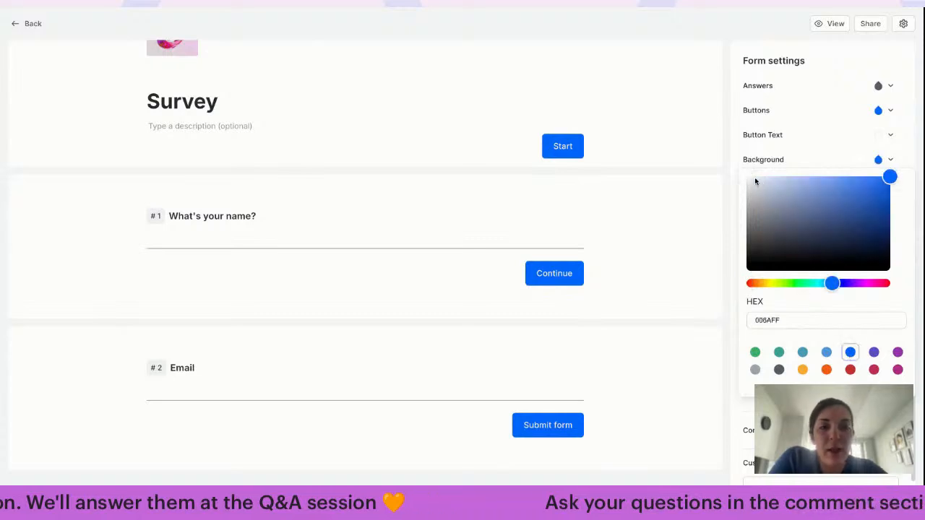
pyautogui.click(755, 177)
pyautogui.click(798, 148)
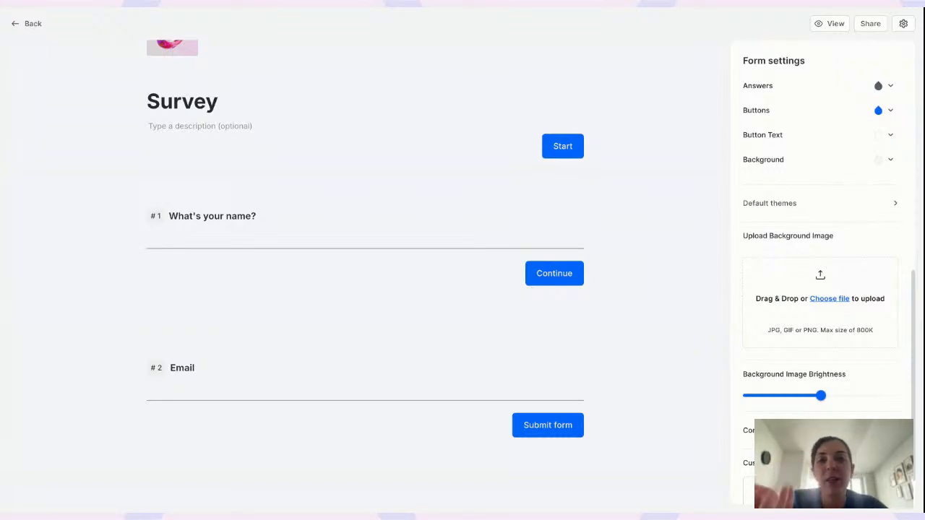
pyautogui.click(26, 26)
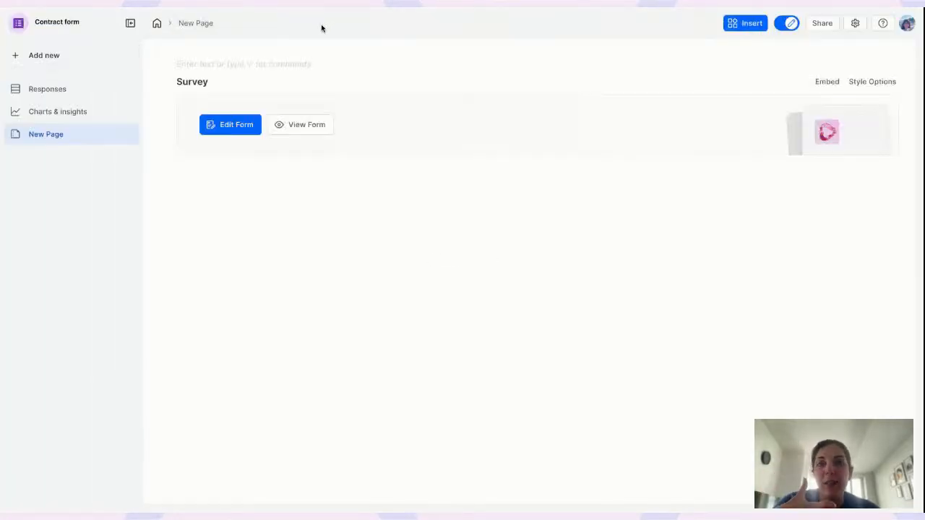
# From the home dashboard, open the Contract form app and turn on edit mode
pyautogui.click(157, 24)
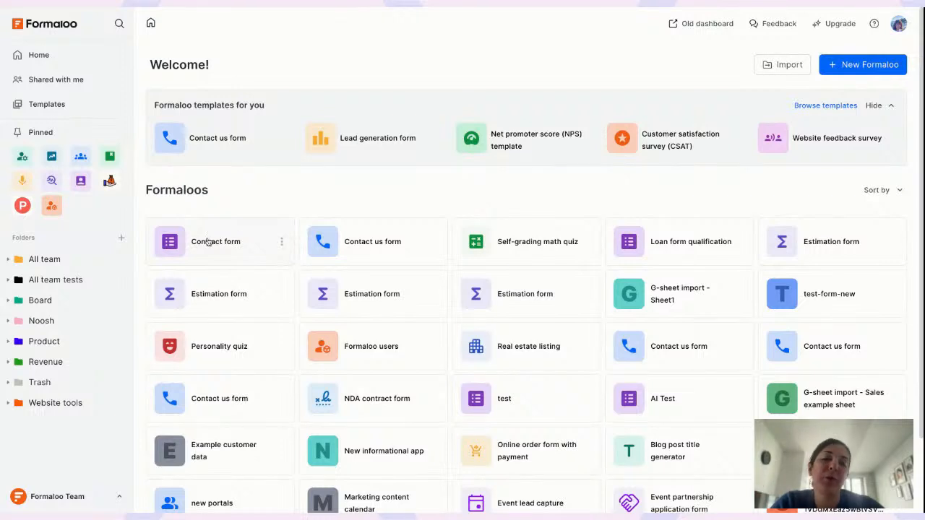
pyautogui.click(241, 241)
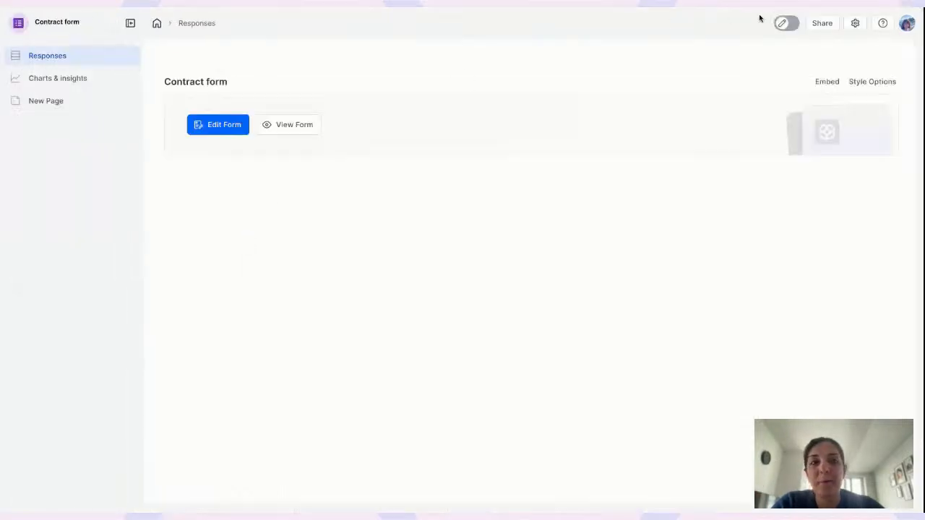
pyautogui.click(787, 24)
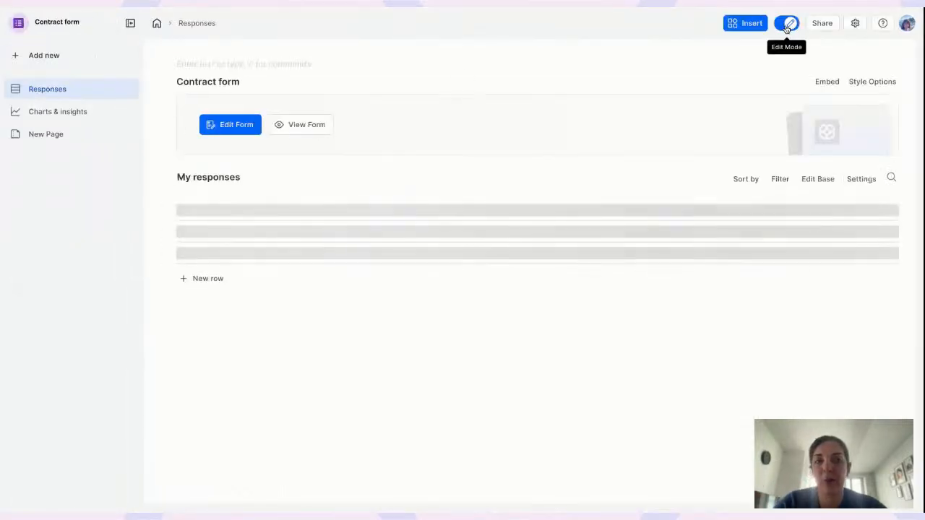
# Retitle the app '[Template] Contract form' in the sidebar, then go back home
pyautogui.doubleClick(68, 23)
pyautogui.press('Right')
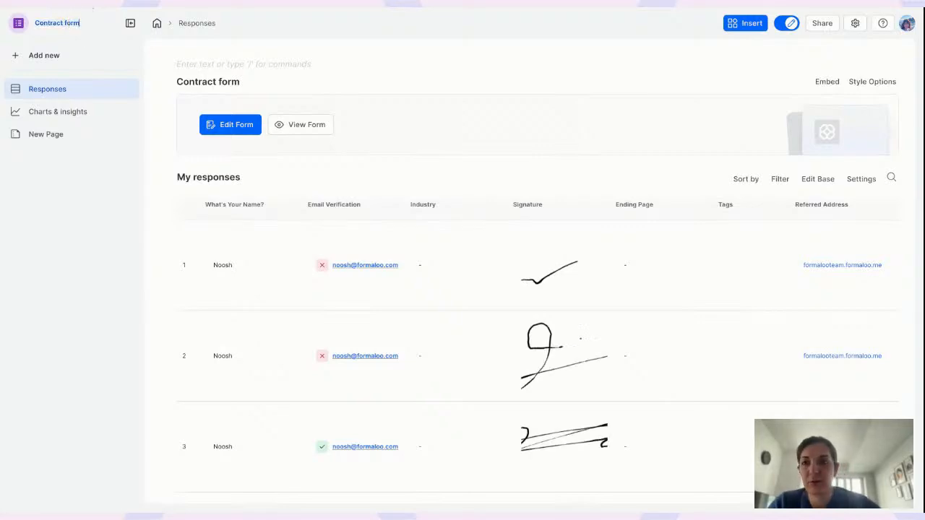
pyautogui.write('[] ')
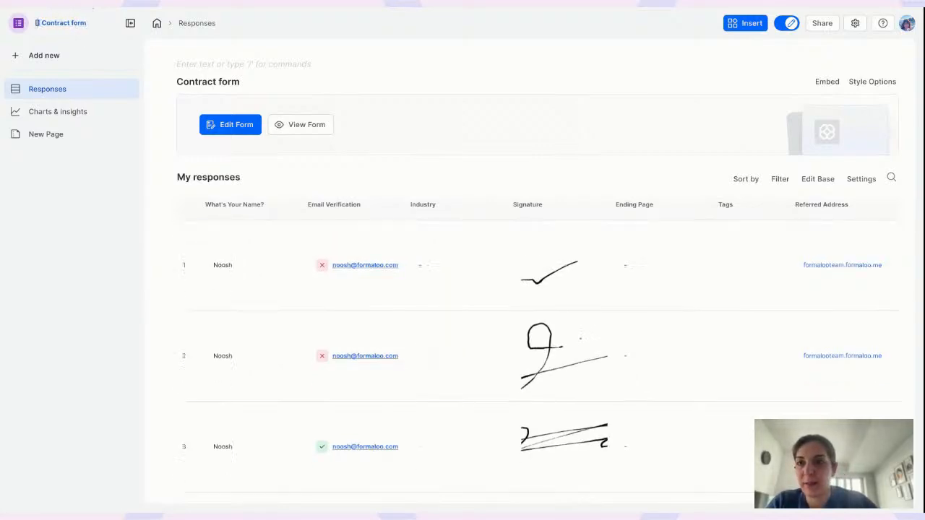
pyautogui.write('Template')
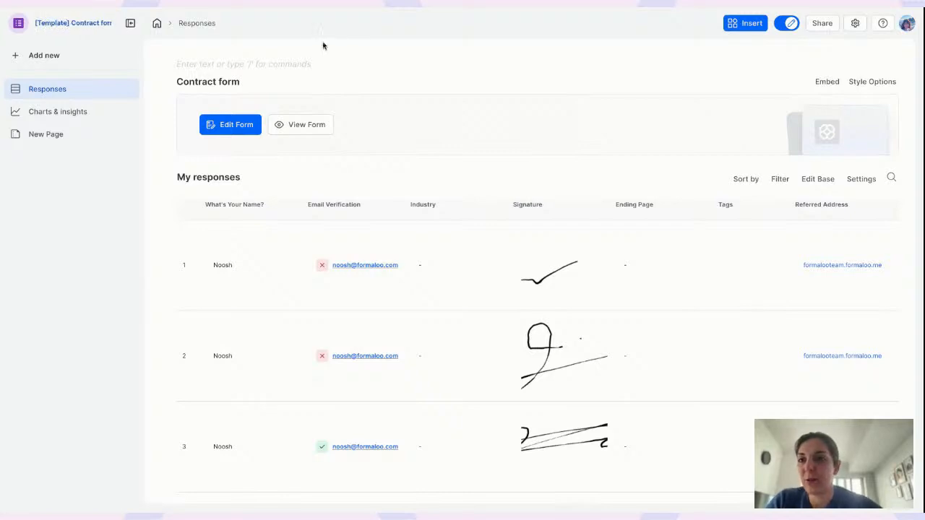
pyautogui.press('Return')
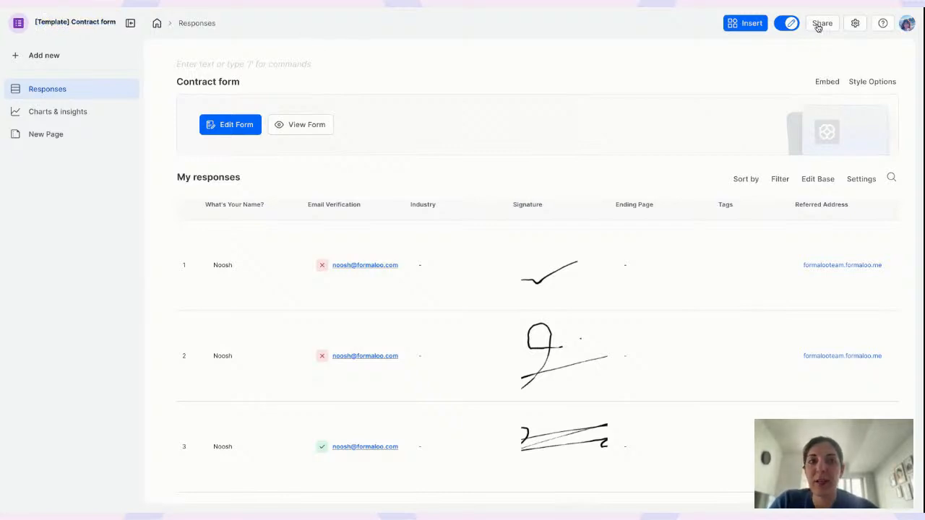
pyautogui.click(154, 25)
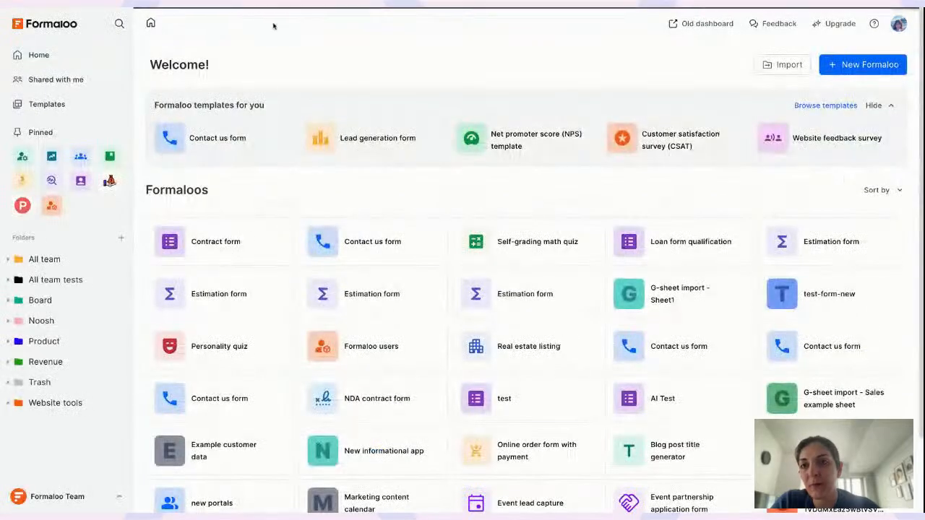
# Reload the dashboard, then start renaming the template app's card and cancel
pyautogui.press('super+r')
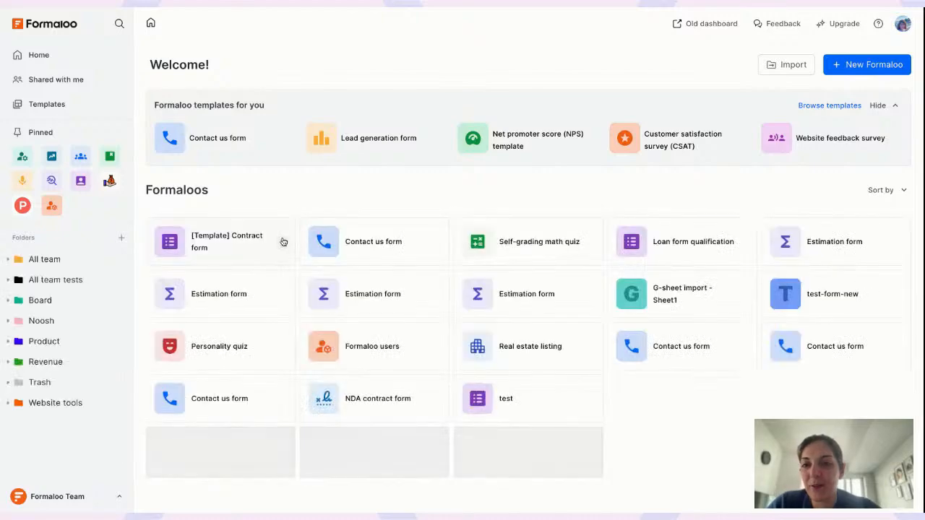
pyautogui.click(282, 242)
pyautogui.click(310, 276)
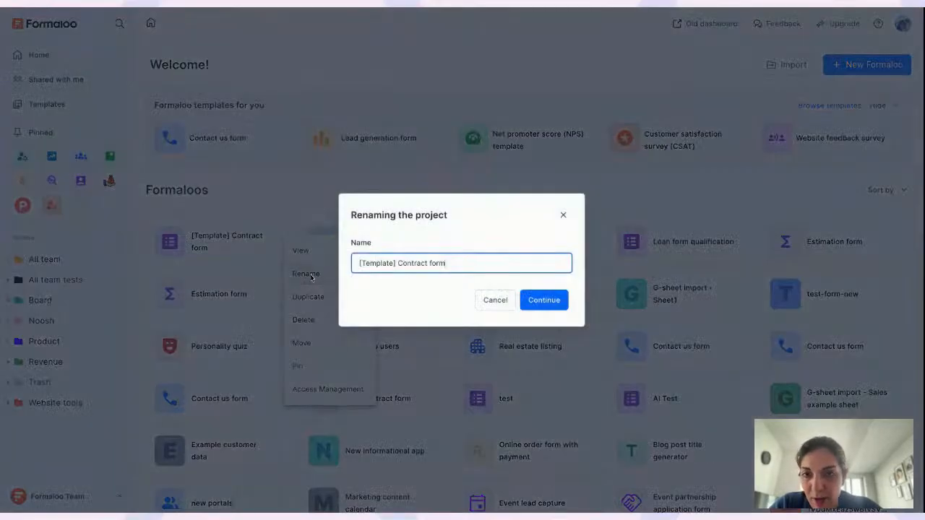
pyautogui.click(372, 177)
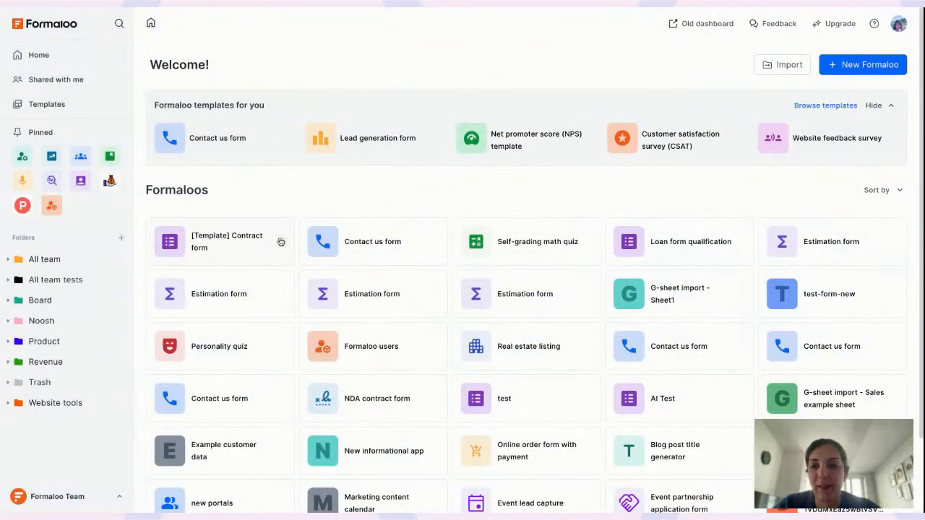
# Duplicate the [Template] Contract form card, naming the copy 'Contracts: department'
pyautogui.click(280, 243)
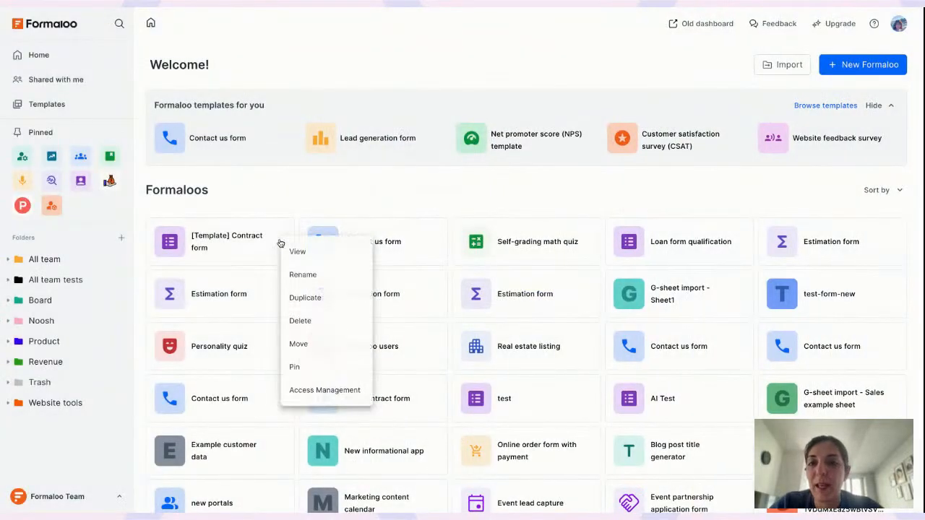
pyautogui.click(309, 299)
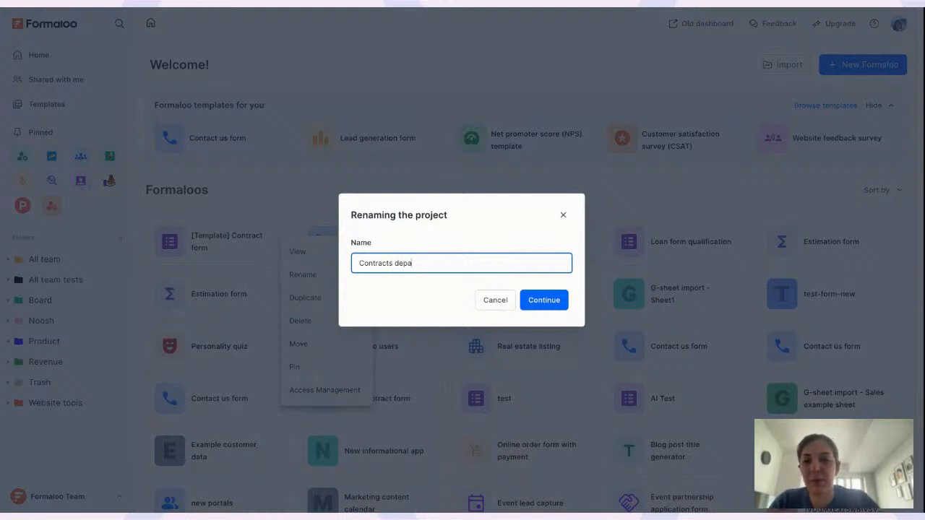
pyautogui.write('Contracts department')
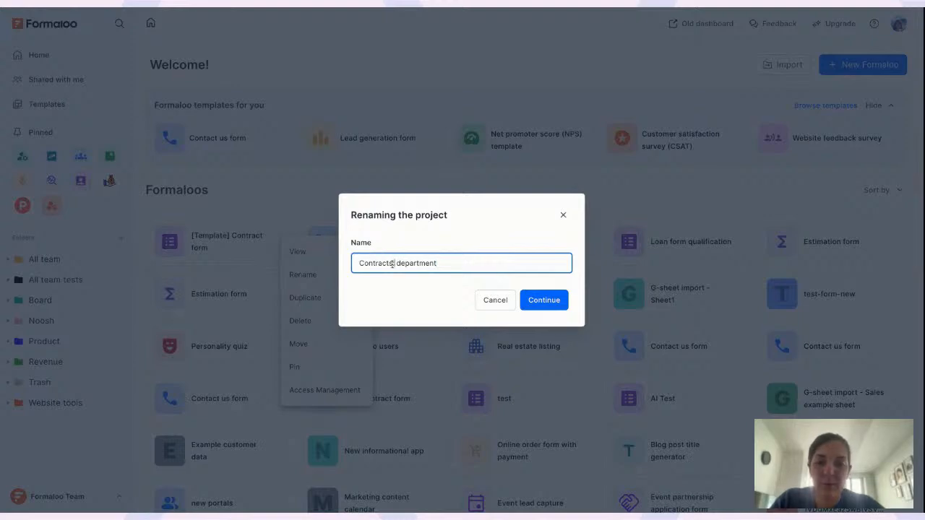
pyautogui.click(545, 301)
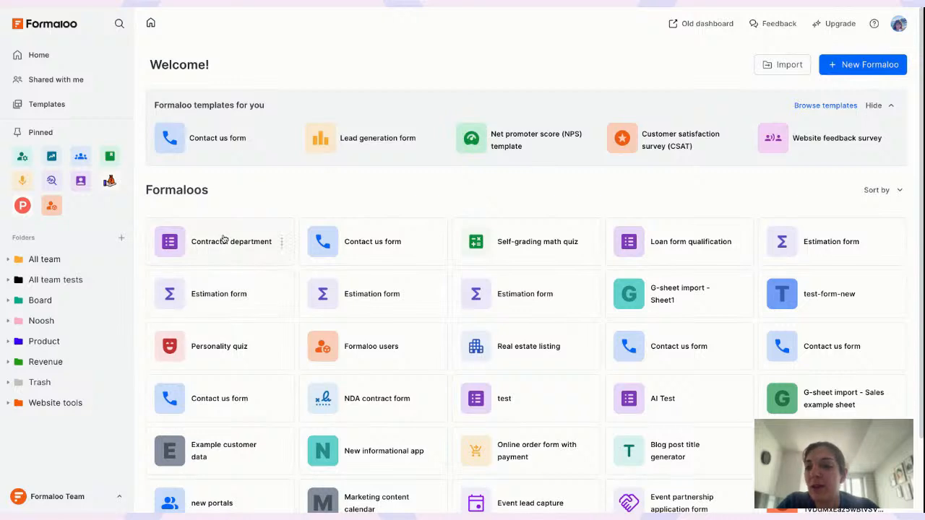
# Drag the Contracts: department card into the personal folder, then open it from that folder
pyautogui.moveTo(215, 245); pyautogui.dragTo(78, 320)
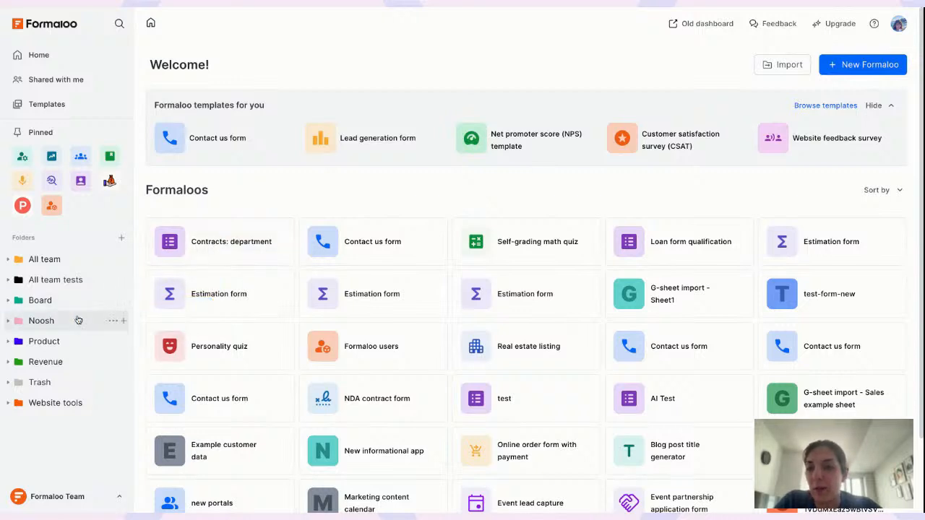
pyautogui.click(71, 321)
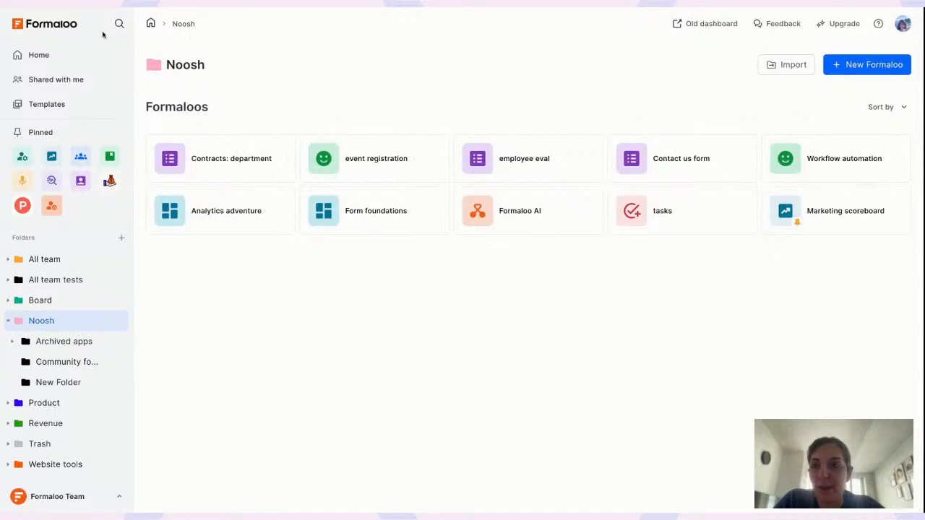
pyautogui.click(65, 24)
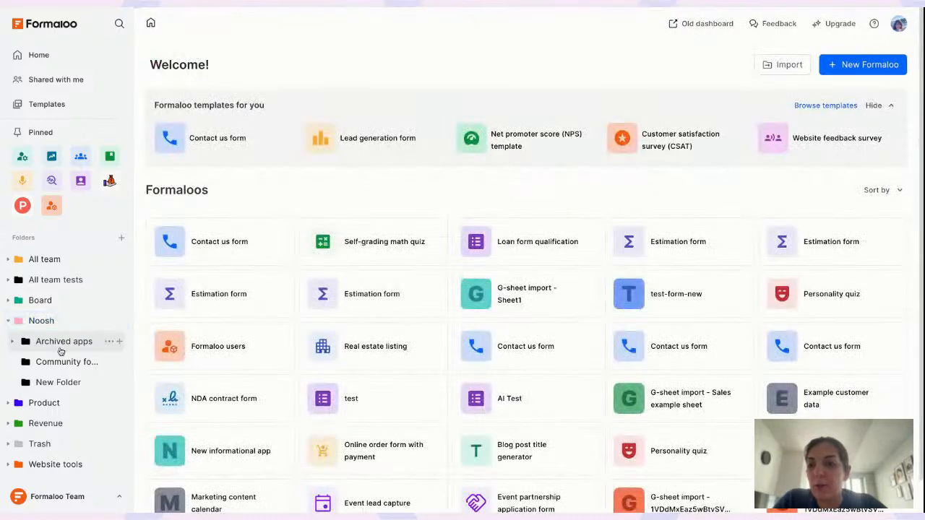
pyautogui.click(8, 320)
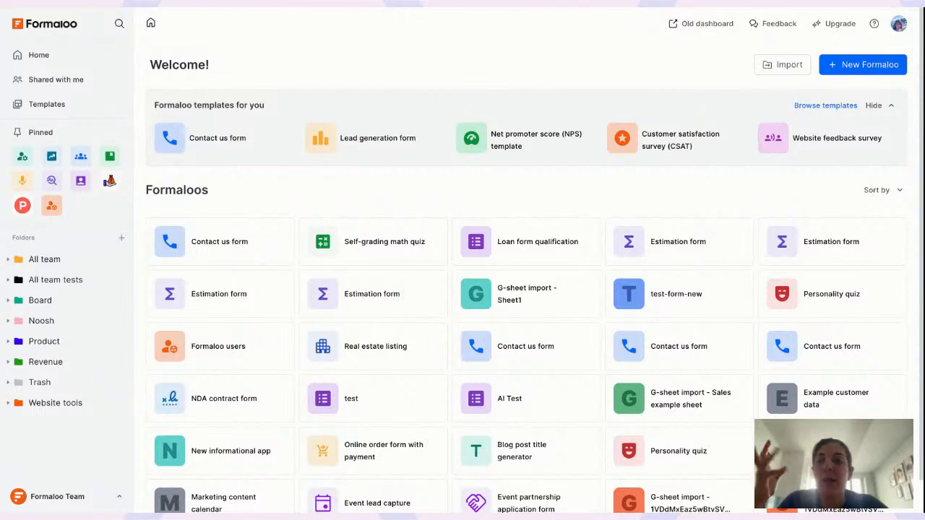
pyautogui.click(76, 323)
pyautogui.click(243, 153)
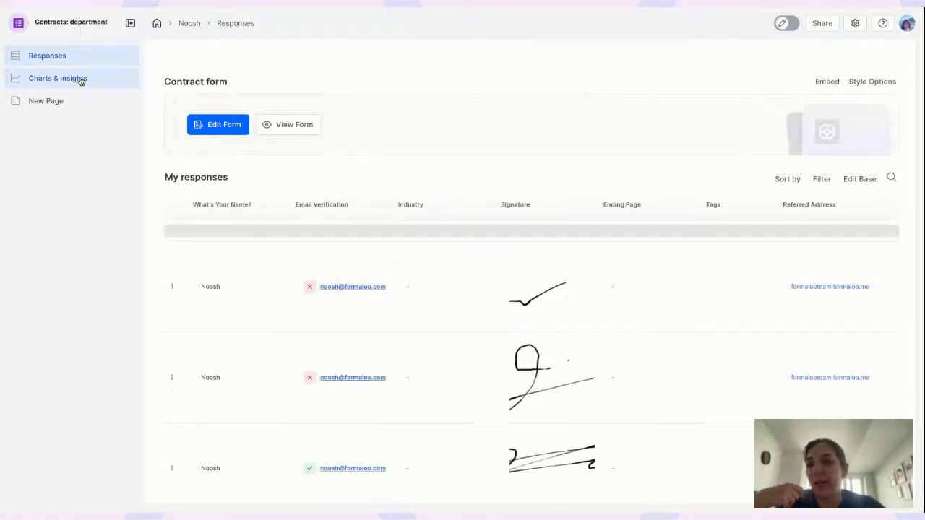
# Switch the New Page's Survey block to Embed style and advance it to the Email question
pyautogui.click(80, 81)
pyautogui.click(69, 101)
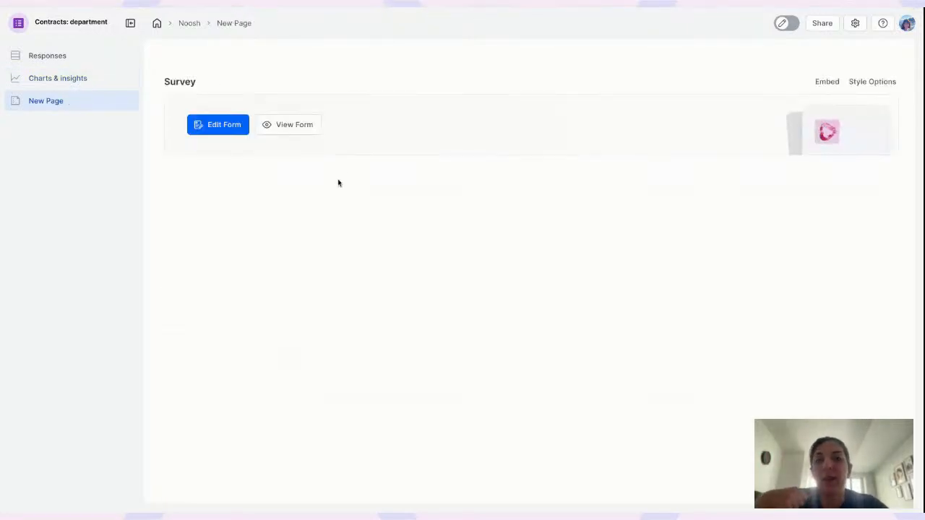
pyautogui.click(881, 83)
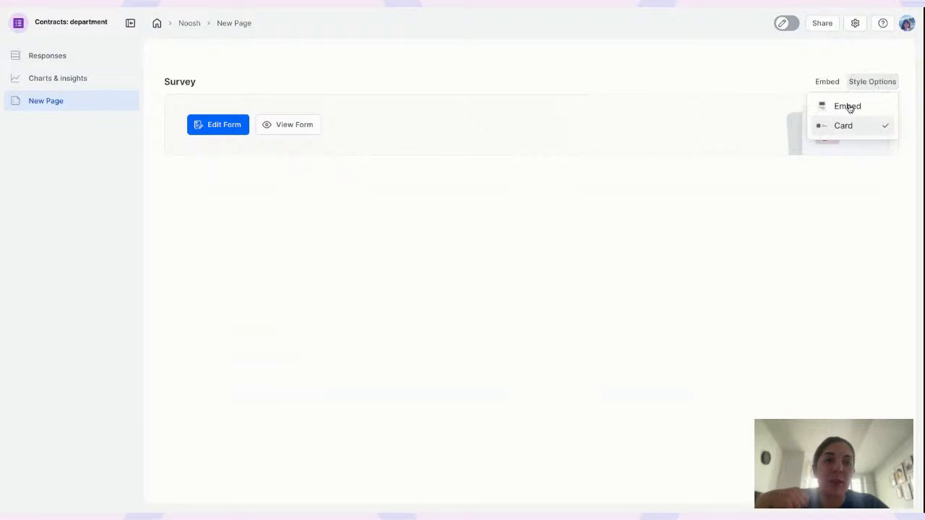
pyautogui.click(847, 106)
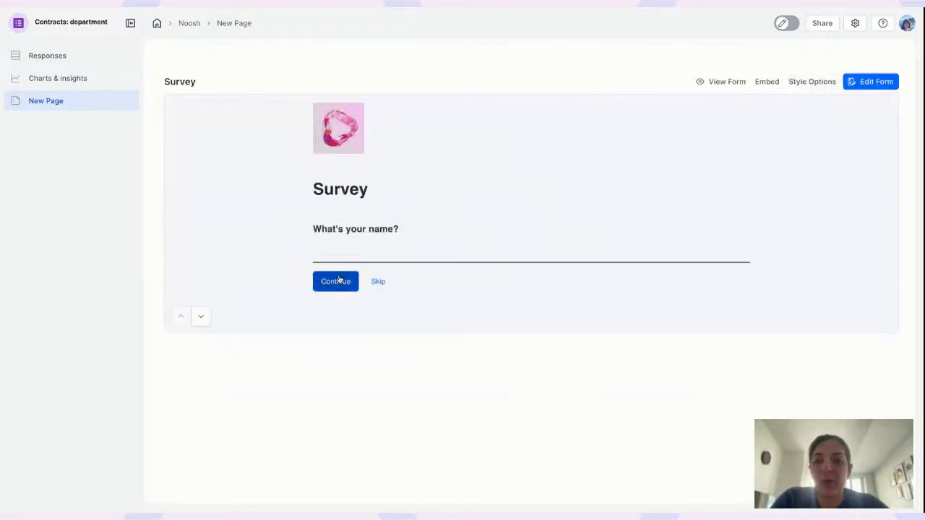
pyautogui.click(337, 281)
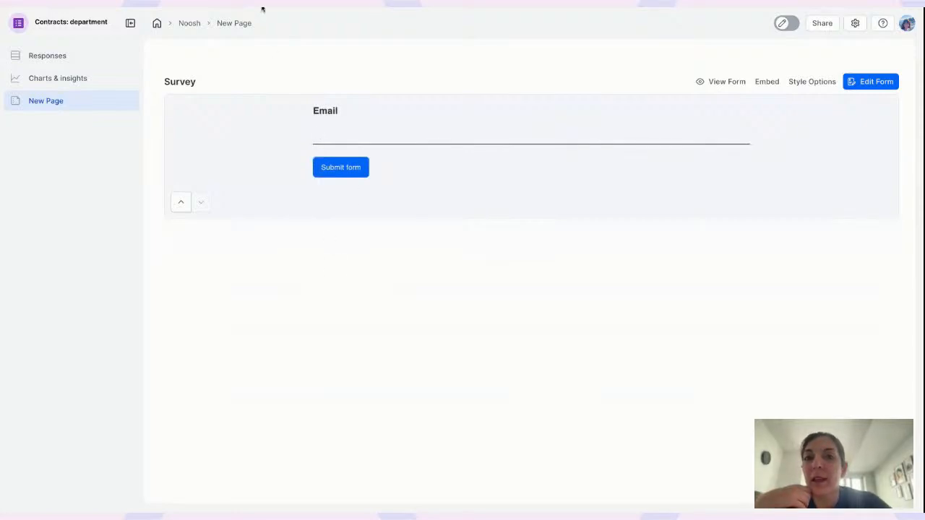